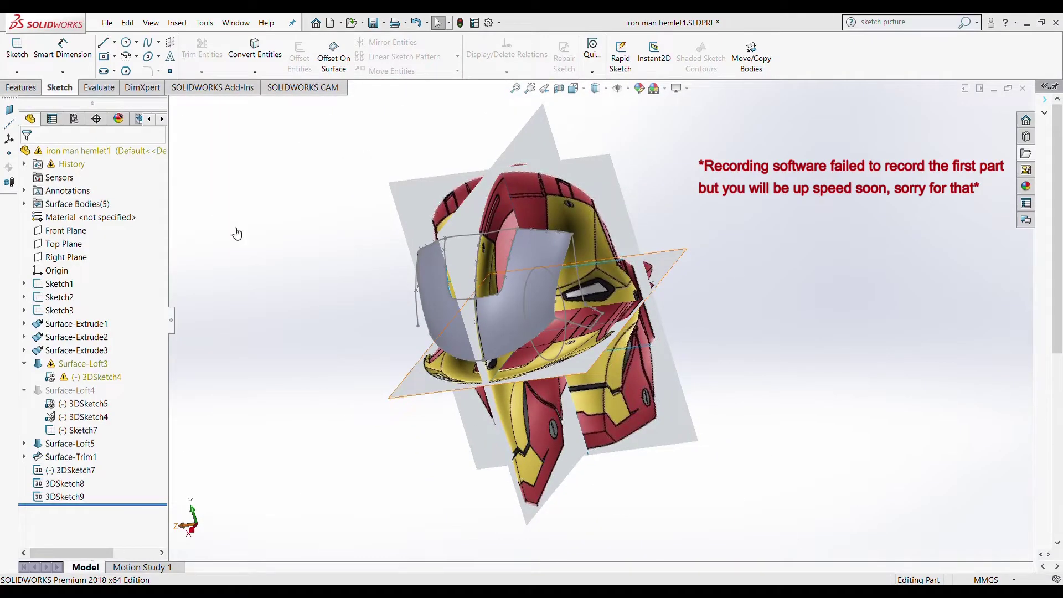
- Loft Surface-Loft8 from profile 3DSketch8 with two guide curves beside the visor
mouse_move(498, 310)
middle_mouse_down()
mouse_move(530, 339)
mouse_move(603, 354)
middle_mouse_up()
scroll(530, 338, "down", 5)
scroll(526, 332, "up", 5)
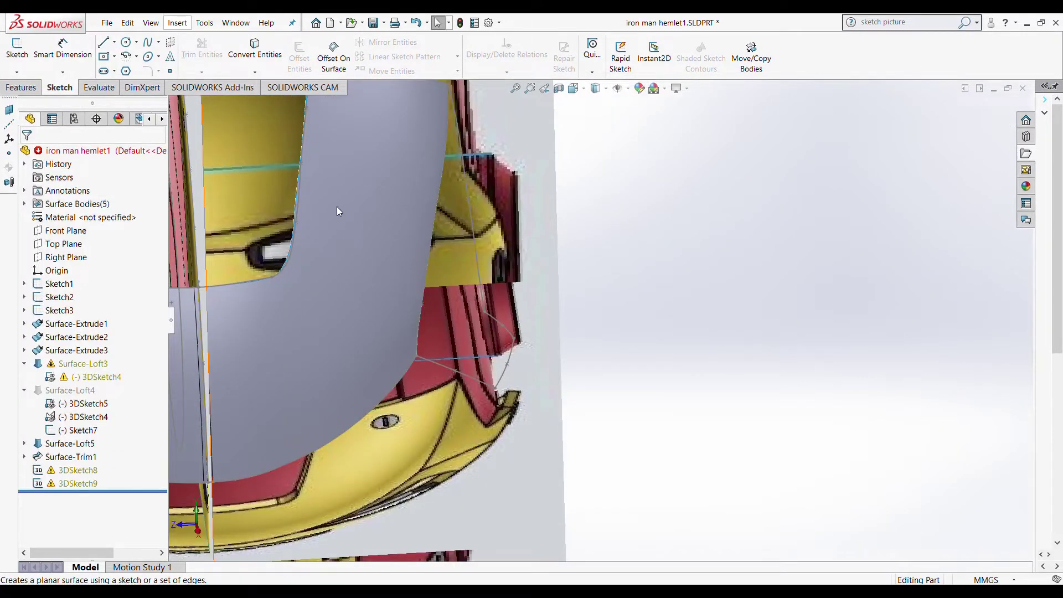
left_click(423, 272)
left_click(487, 337)
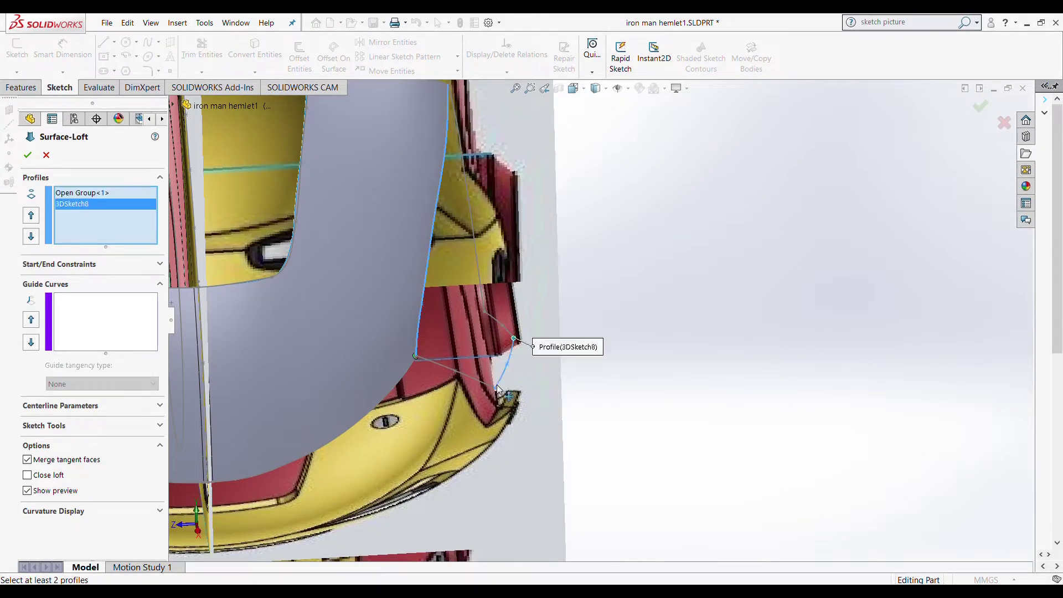
middle_click_drag(499, 389, 473, 353)
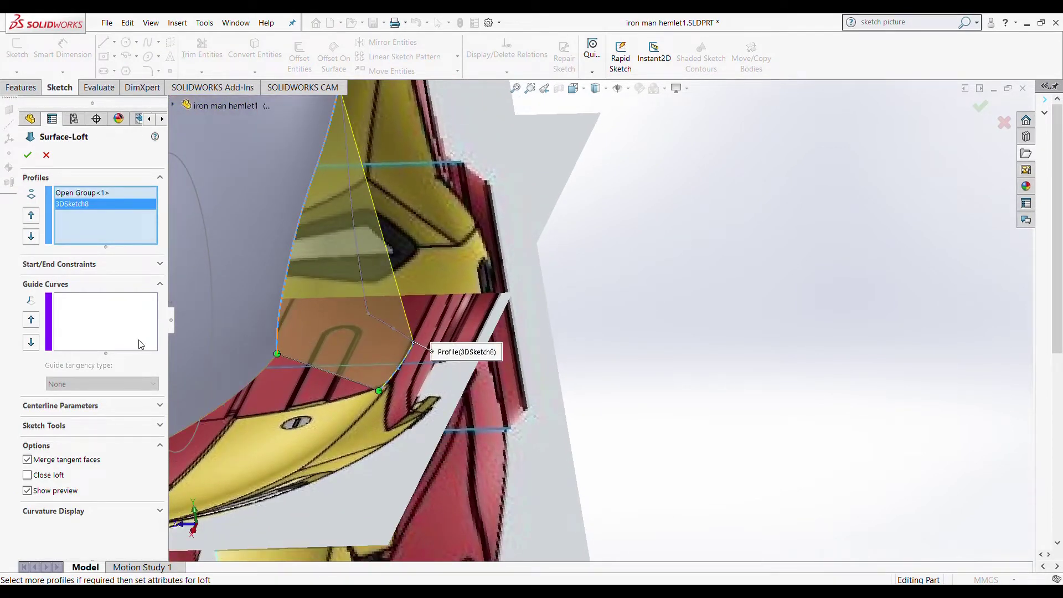
left_click(140, 345)
left_click(328, 371)
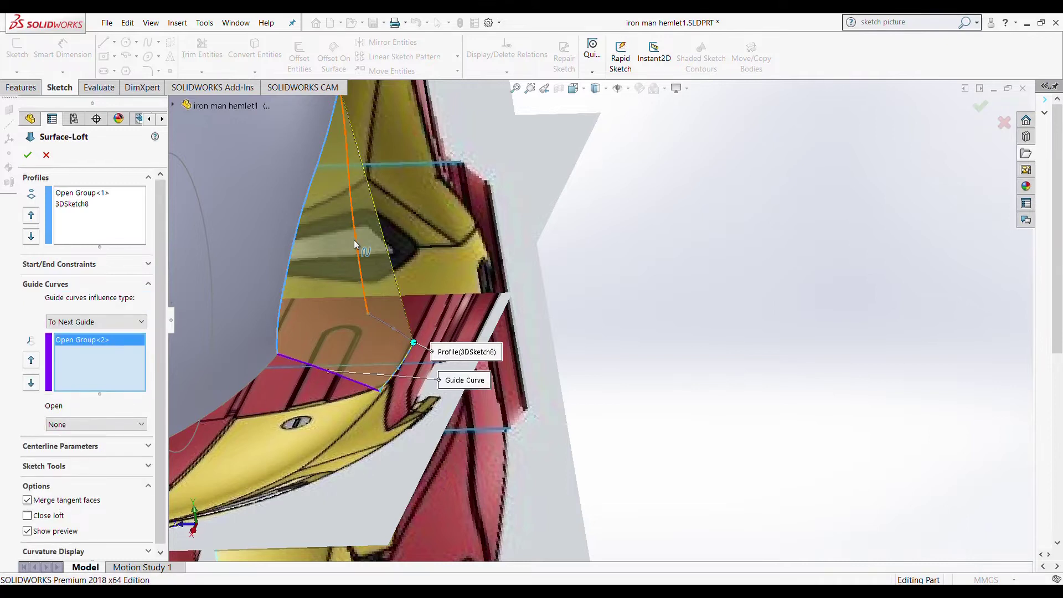
left_click(380, 325)
middle_click_drag(344, 314, 350, 306)
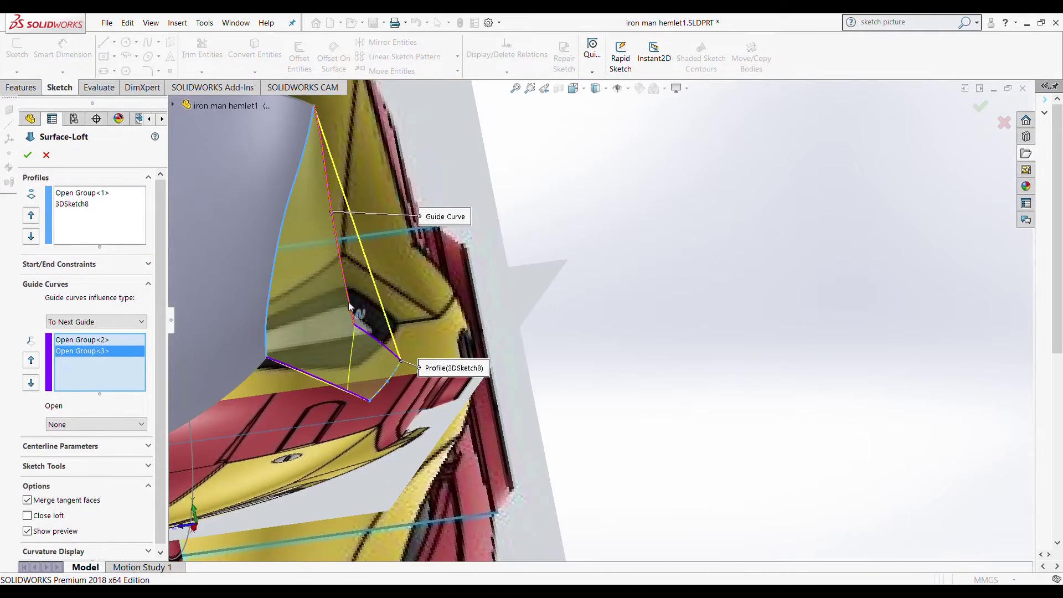
left_click(27, 155)
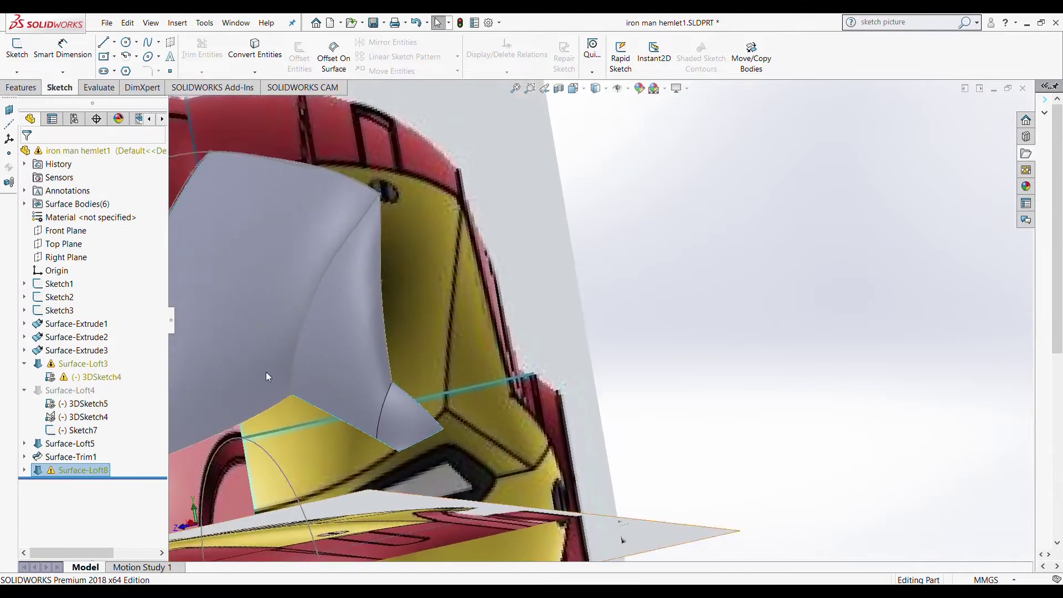
- Mirror Surface-Loft8 across the Front Plane to create Mirror1
key("f")
middle_click_drag(267, 376, 501, 510)
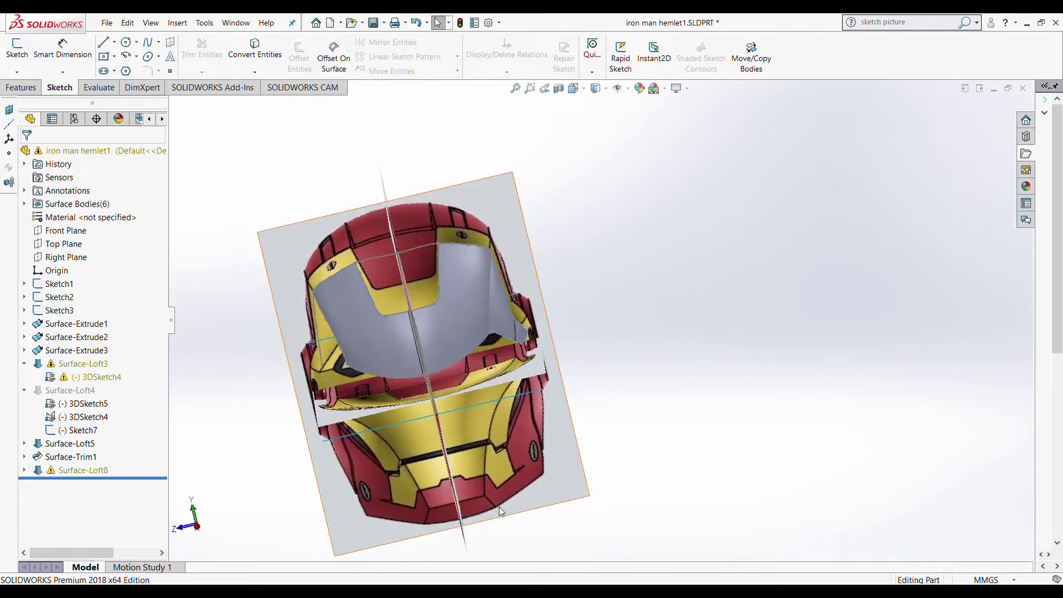
left_click(520, 335)
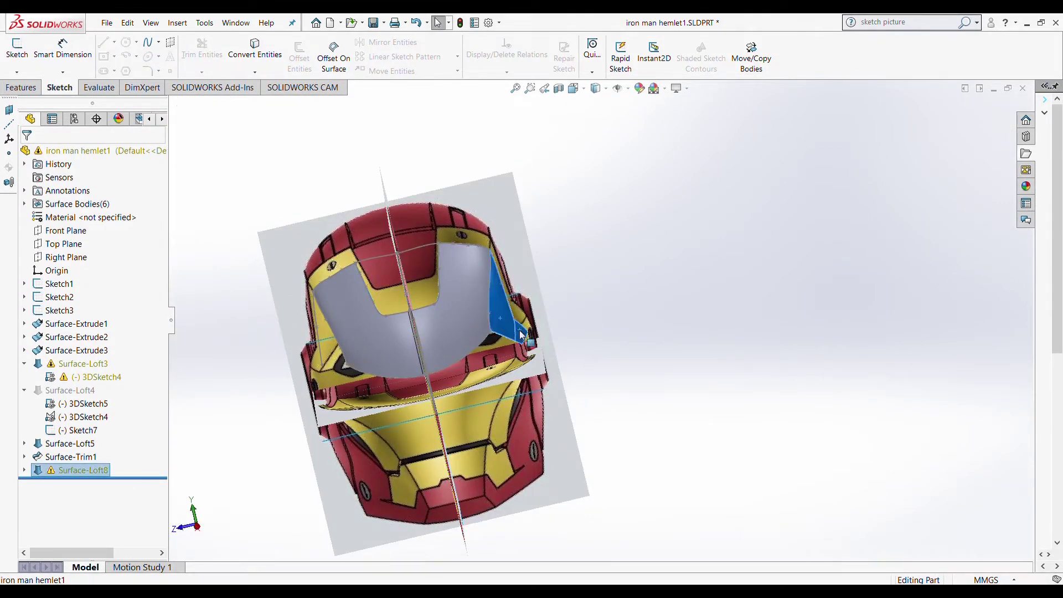
scroll(55, 87, "up", 1)
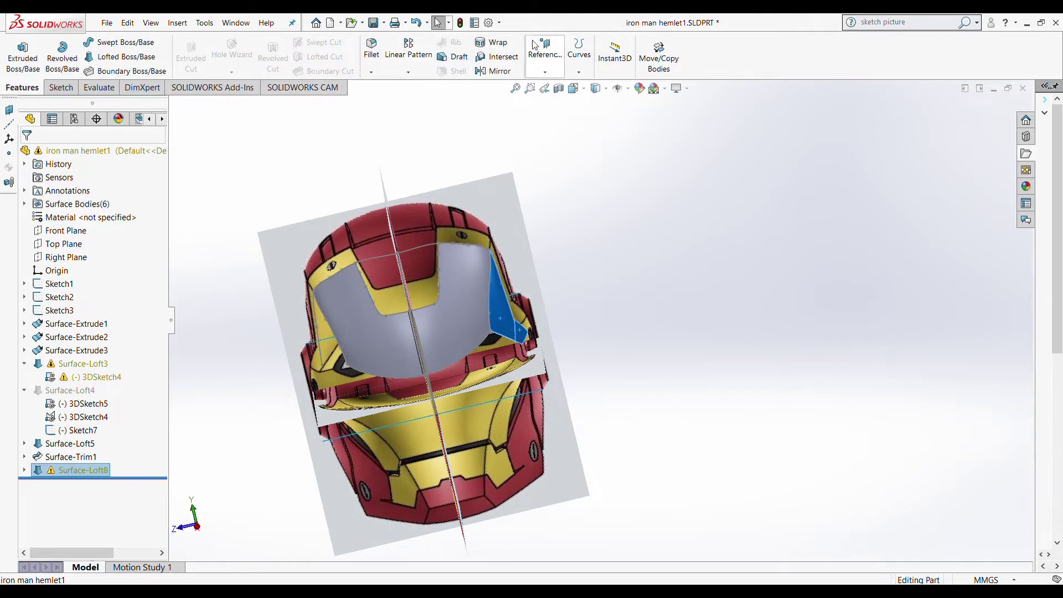
left_click(494, 70)
left_click(173, 105)
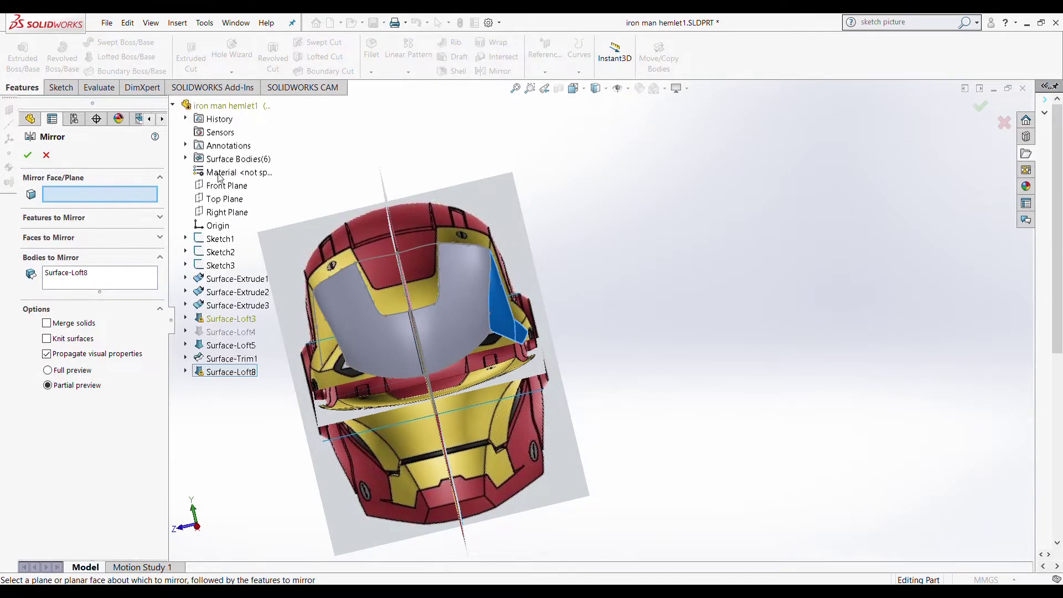
left_click(220, 186)
left_click(27, 154)
- Inspect the mirrored surface, then switch to the Right view facing the helmet picture
middle_click_drag(506, 256, 648, 356)
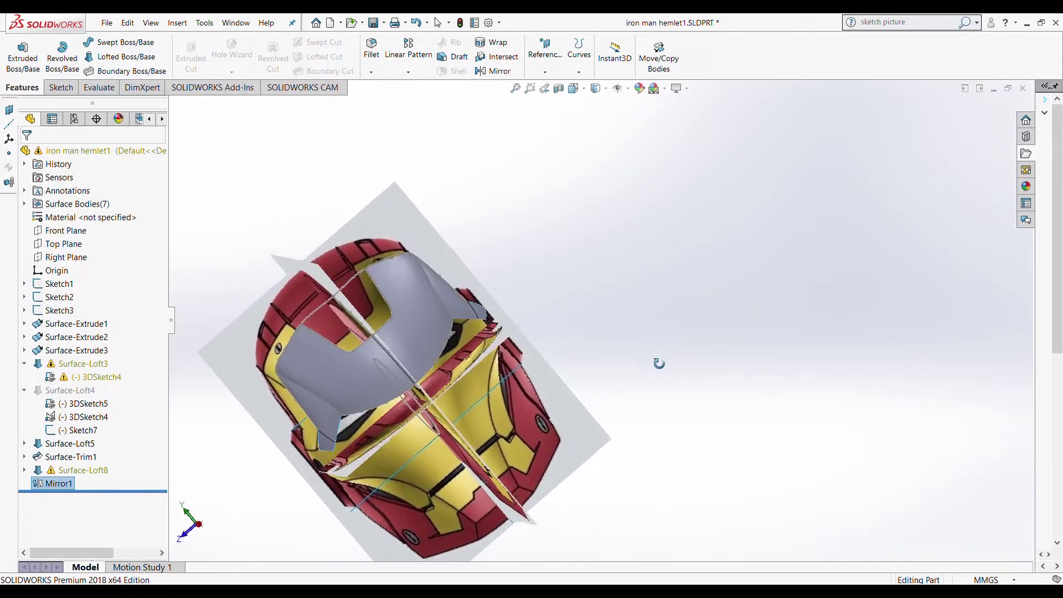
key("ctrl+2")
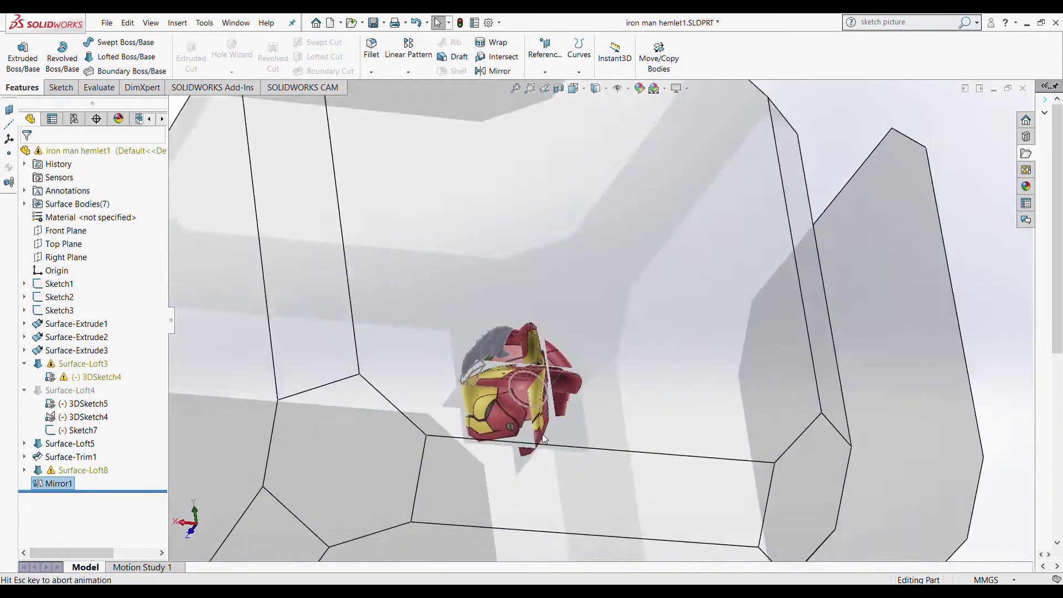
key("ctrl+4")
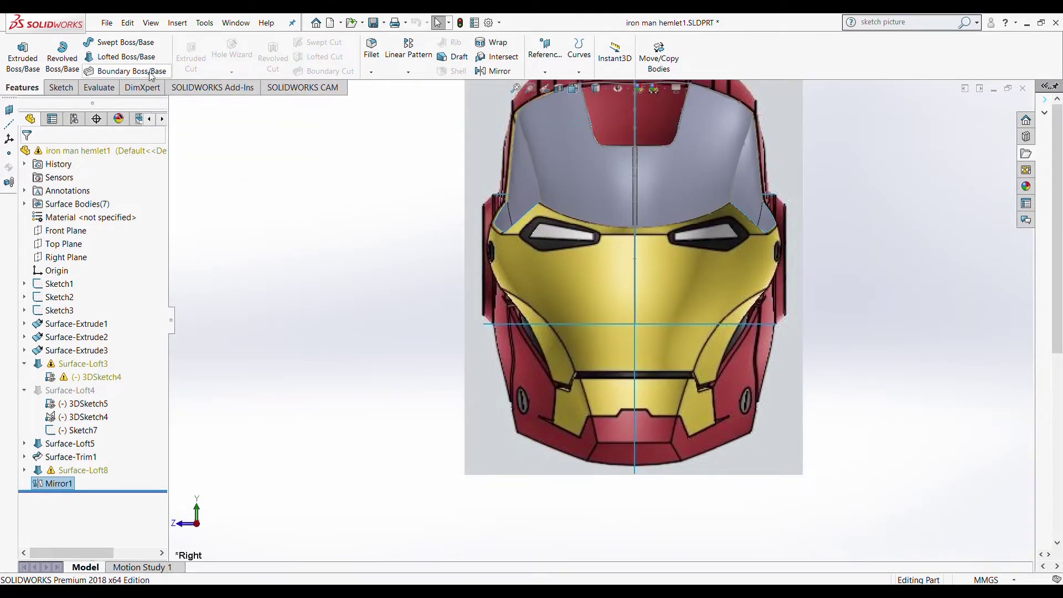
left_click(61, 88)
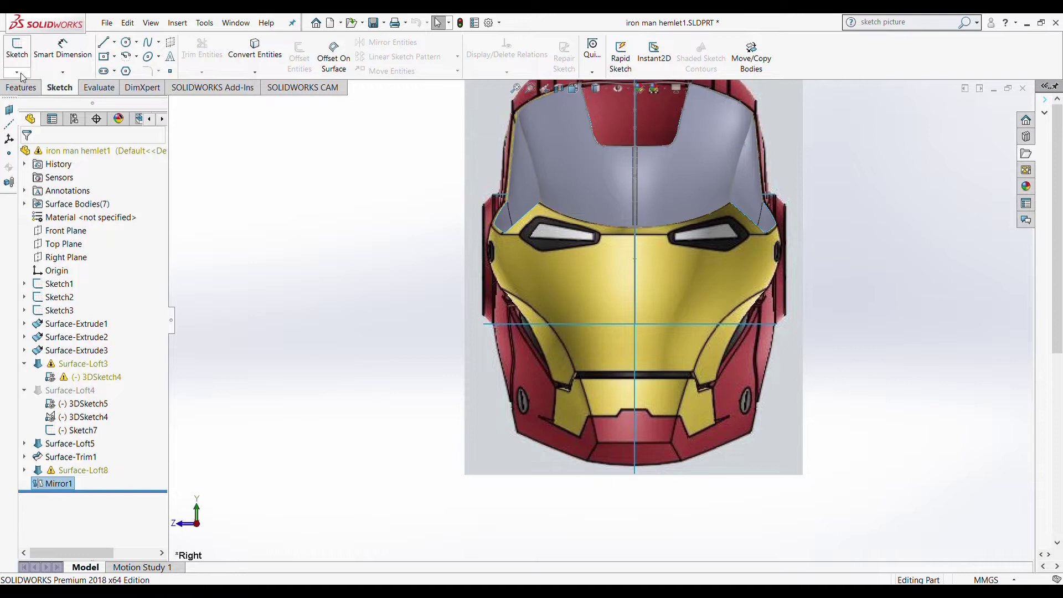
- Start 3DSketch10 and trace a four-point spline down the cheek edge
left_click(17, 73)
left_click(39, 95)
scroll(769, 286, "down", 1)
scroll(769, 287, "down", 3)
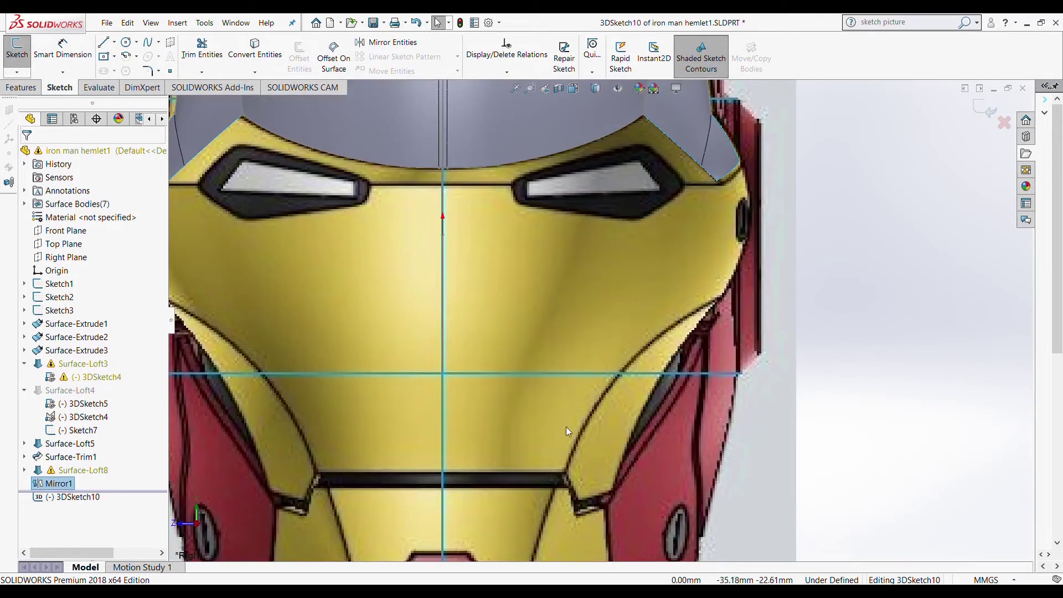
left_click(148, 43)
left_click(723, 300)
left_click(657, 339)
left_click(595, 405)
left_click(566, 474)
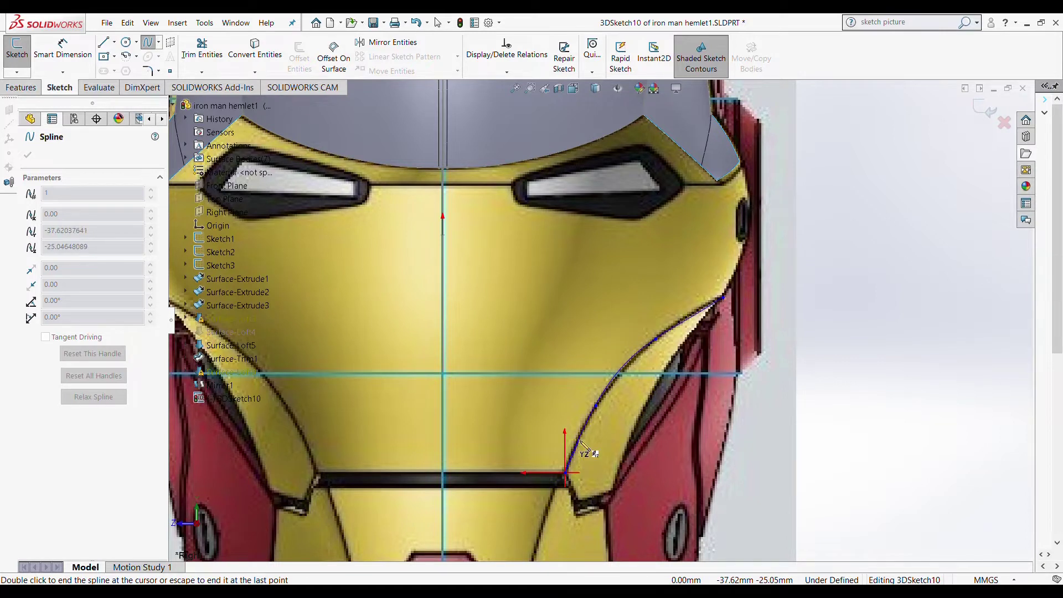
key("Escape")
- In the Back view, trace a second spline from the helmet's side along the cheek to the jaw
scroll(626, 411, "up", 3)
scroll(626, 411, "up", 3)
scroll(637, 309, "up", 5)
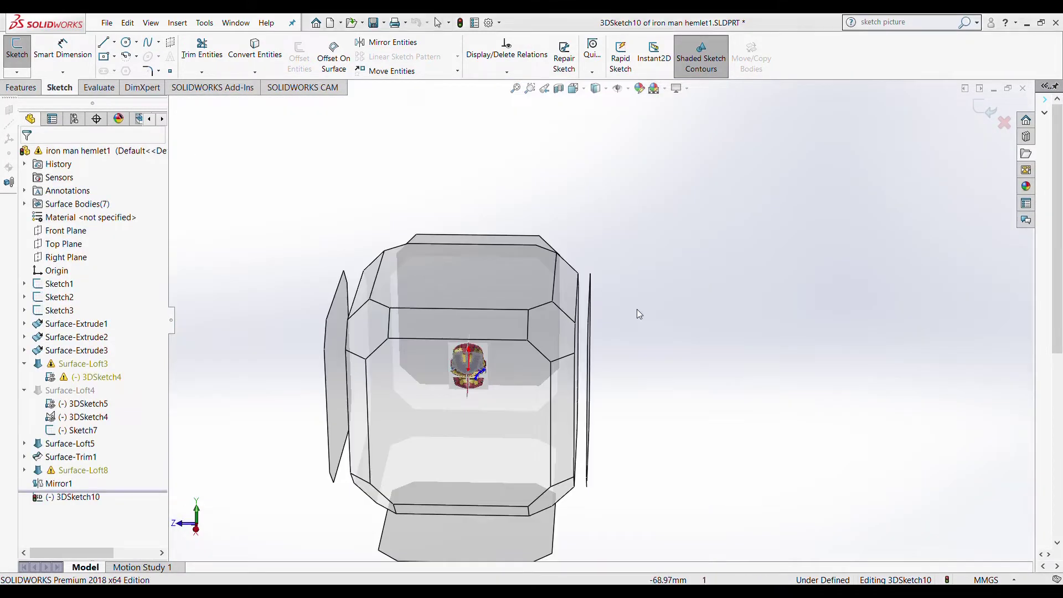
key("ctrl+8")
scroll(619, 243, "down", 3)
scroll(619, 242, "down", 3)
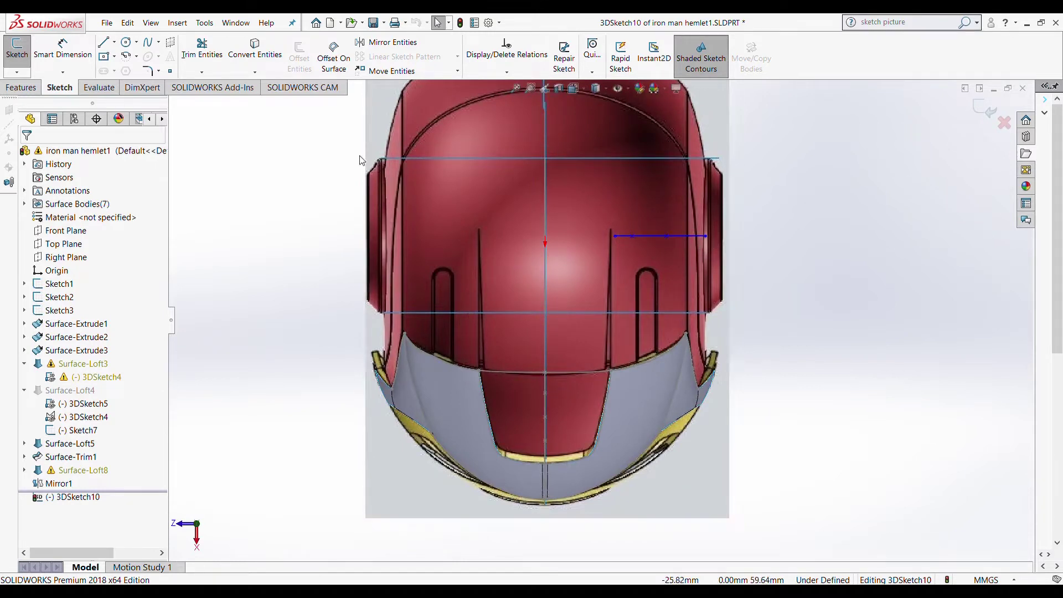
mouse_move(706, 238)
middle_mouse_down()
mouse_move(680, 241)
mouse_move(701, 481)
middle_mouse_up()
key("ctrl+2")
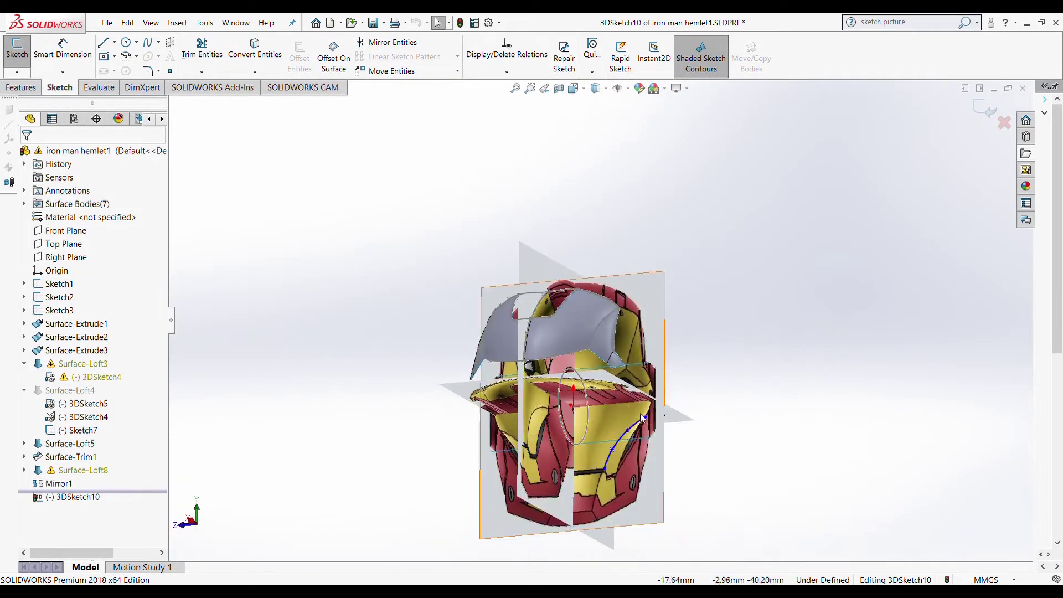
scroll(693, 356, "down", 2)
scroll(647, 360, "down", 2)
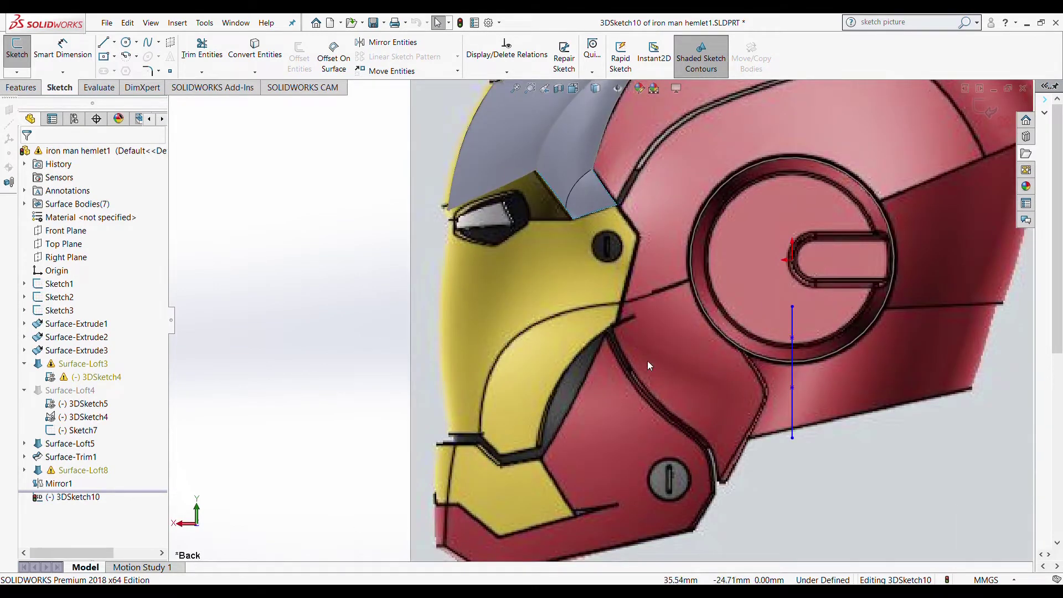
left_click(793, 309)
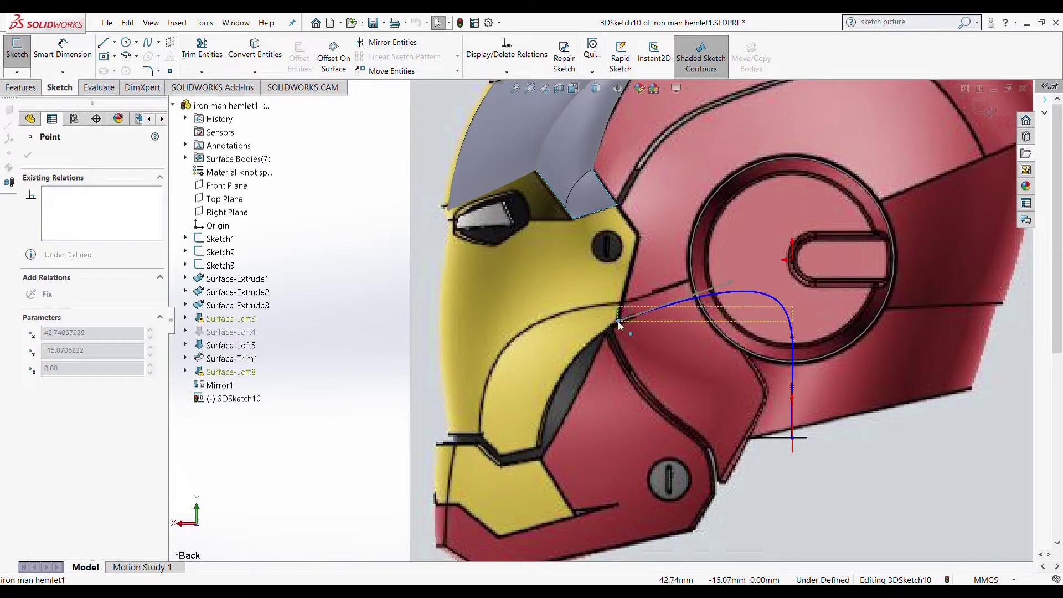
left_click(619, 306)
key("Tab")
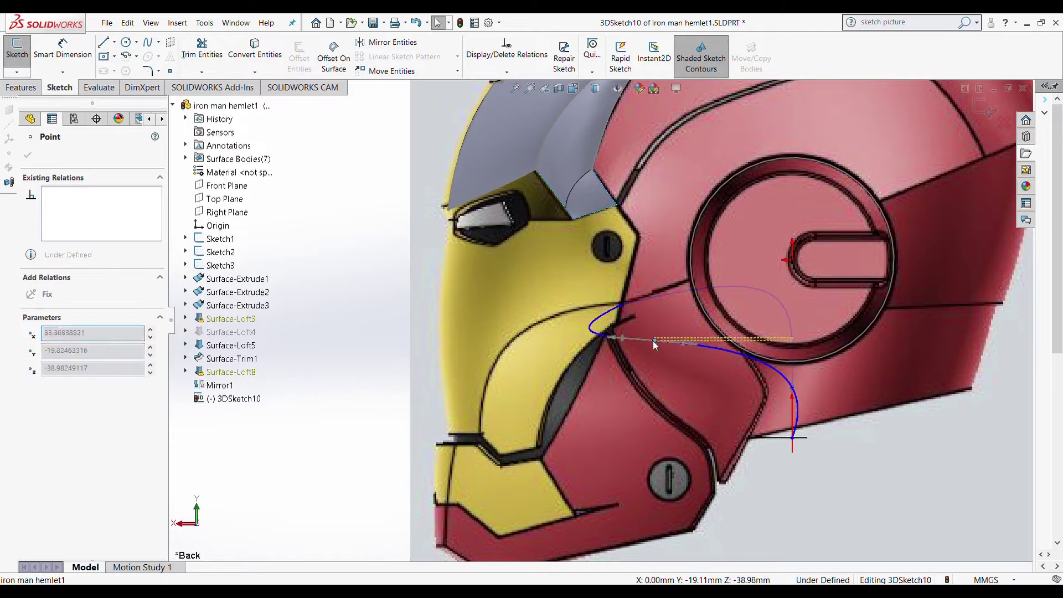
left_click(596, 337)
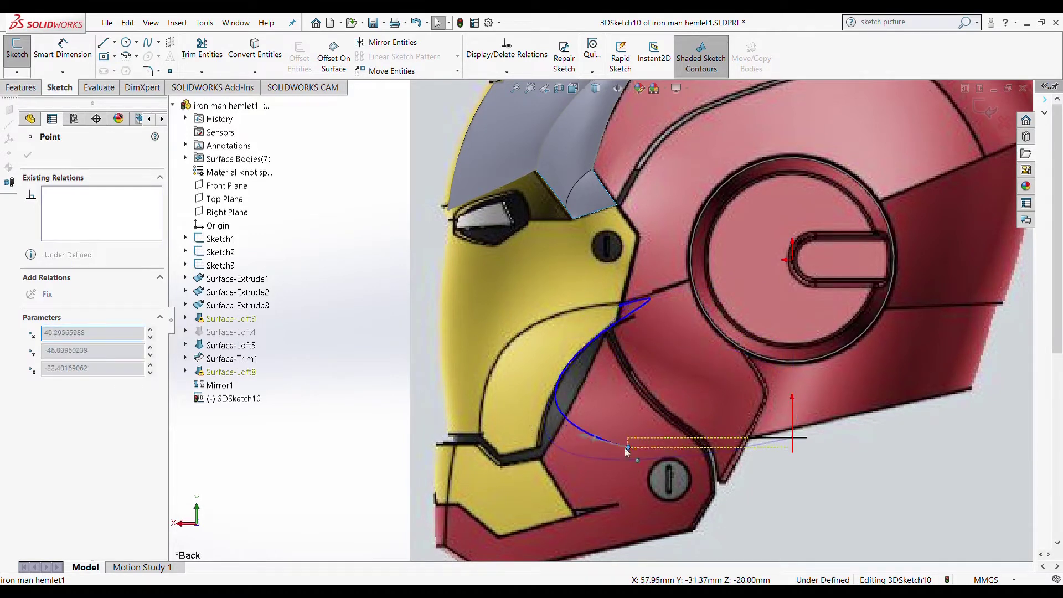
double_click(537, 438)
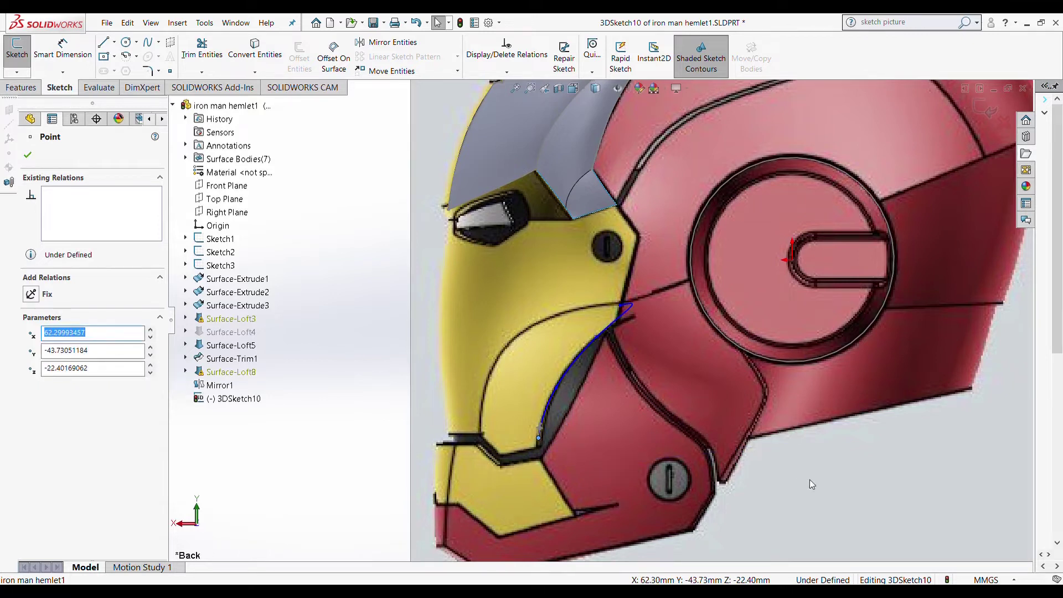
- Bend the second spline's end to follow the cheek edge
left_click(634, 304)
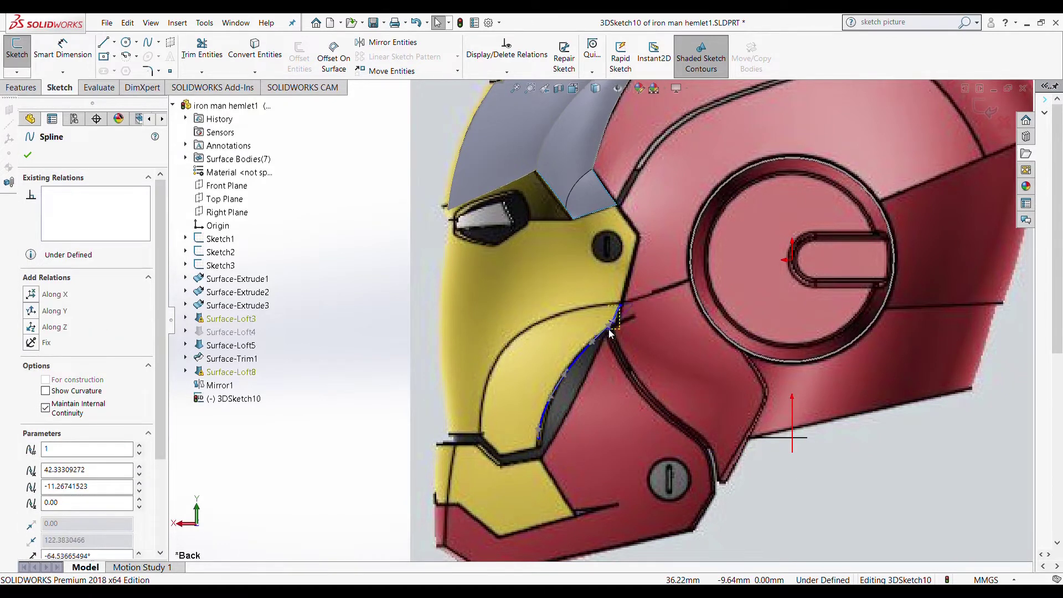
scroll(603, 323, "down", 5)
left_click_drag(605, 320, 614, 321)
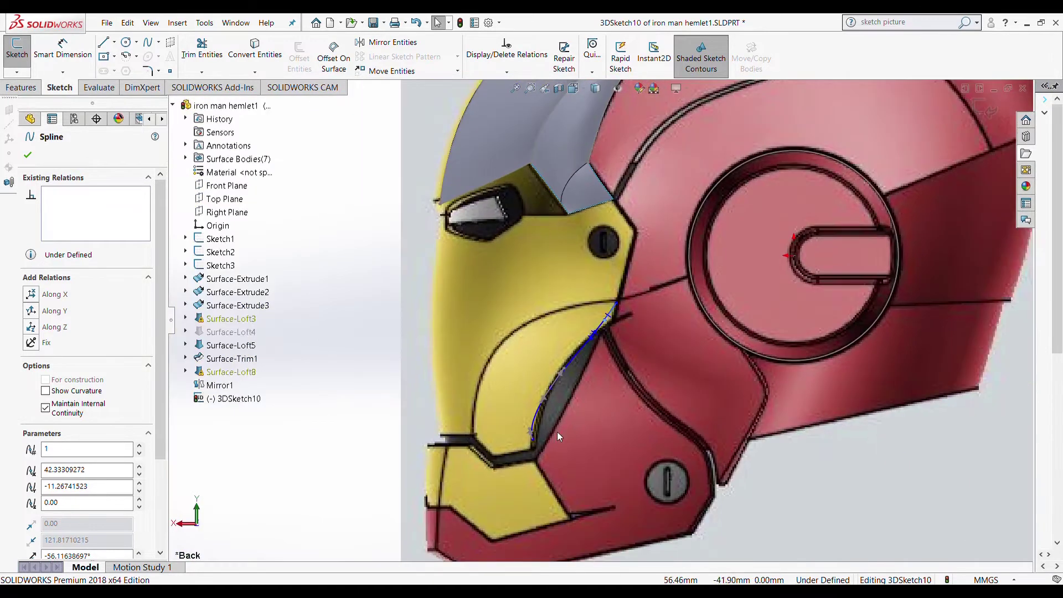
- In the Right view, move the spline's start point and tangent handles to fit the edge
key("space")
left_click(304, 407)
scroll(592, 360, "down", 5)
left_click(510, 281)
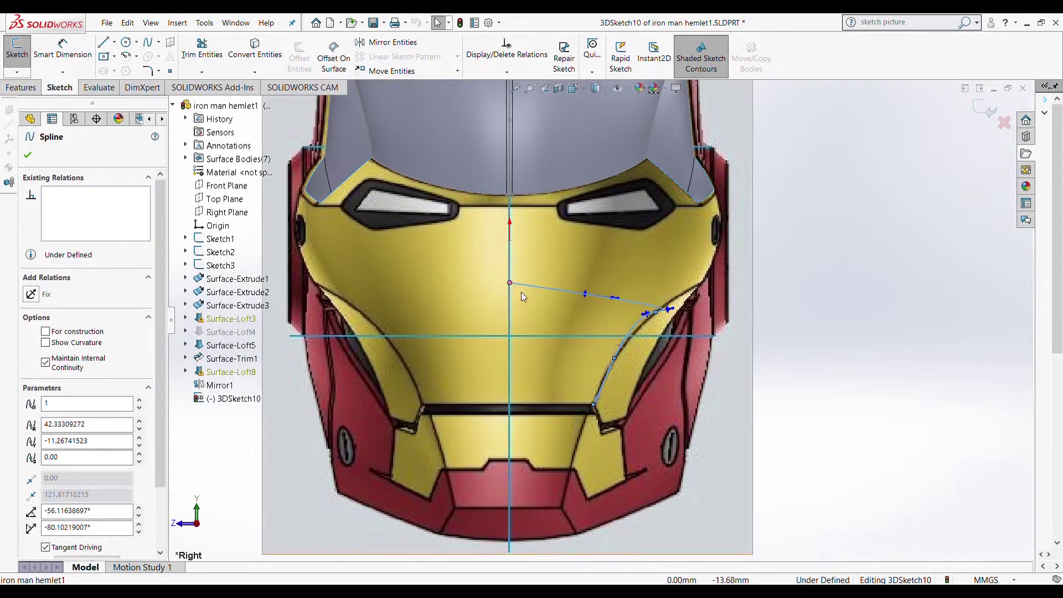
left_click_drag(509, 281, 536, 283)
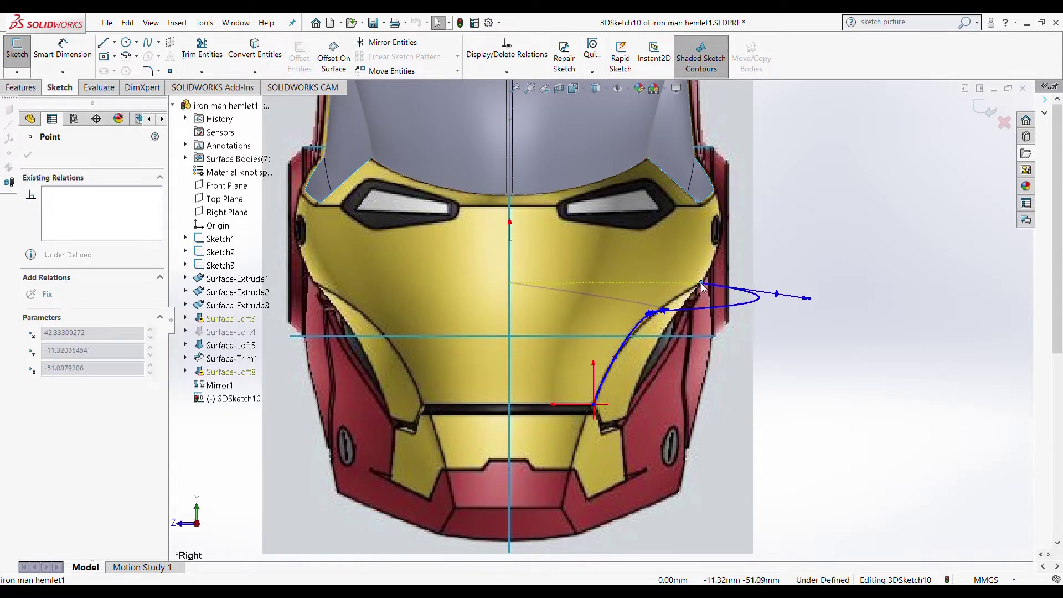
left_click_drag(809, 299, 675, 301)
scroll(674, 301, "down", 5)
left_click_drag(502, 373, 642, 276)
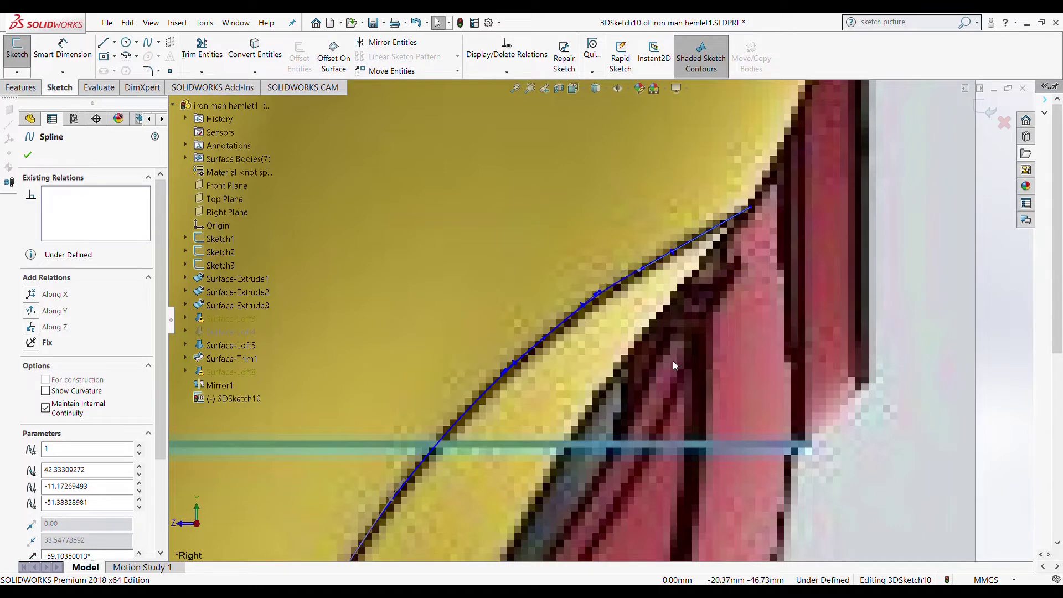
scroll(673, 360, "up", 5)
scroll(667, 408, "up", 5)
scroll(643, 427, "down", 5)
- In the Back view, pull spline points onto the cheek outline and jaw, flattening the upper end
key("space")
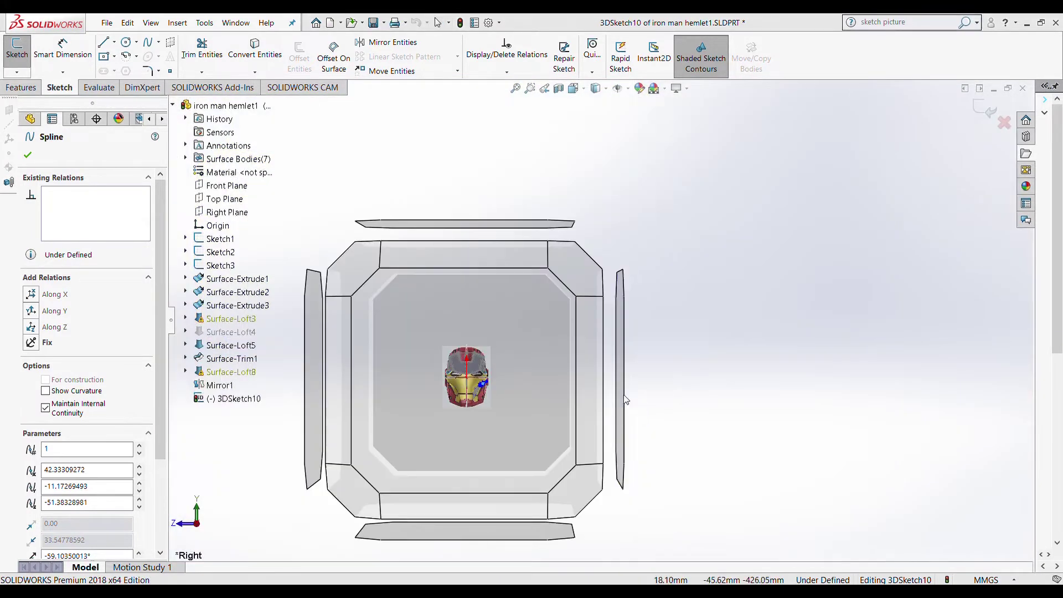
left_click(636, 385)
scroll(676, 360, "down", 5)
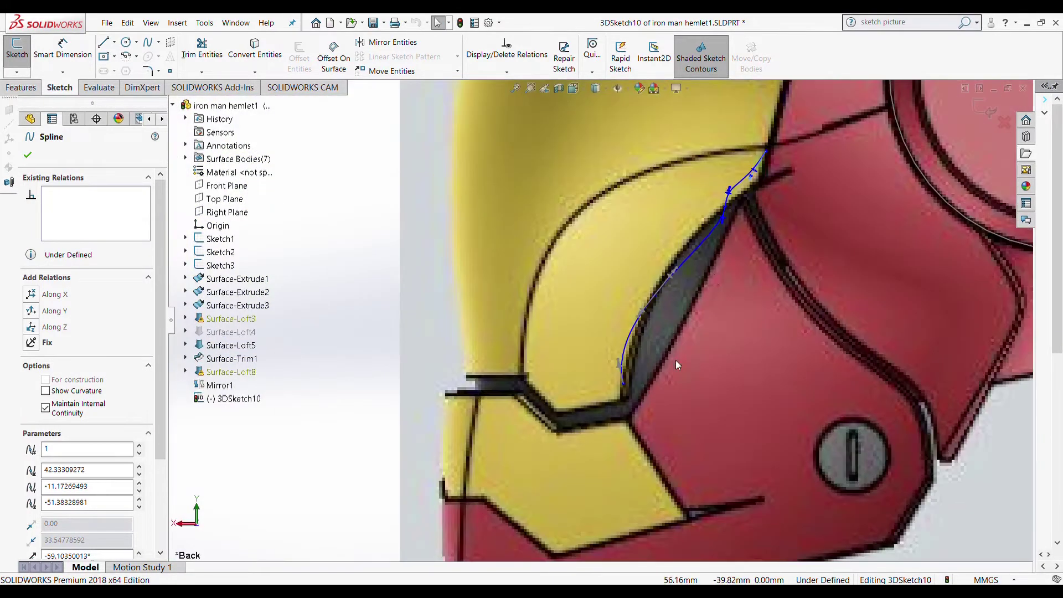
left_click(723, 220)
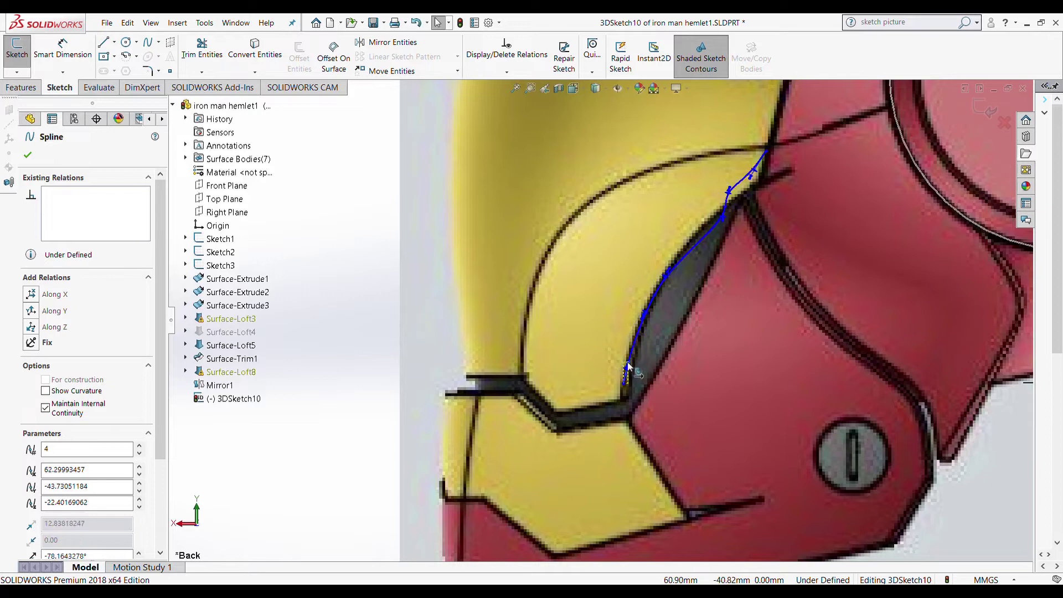
left_click_drag(724, 220, 725, 209)
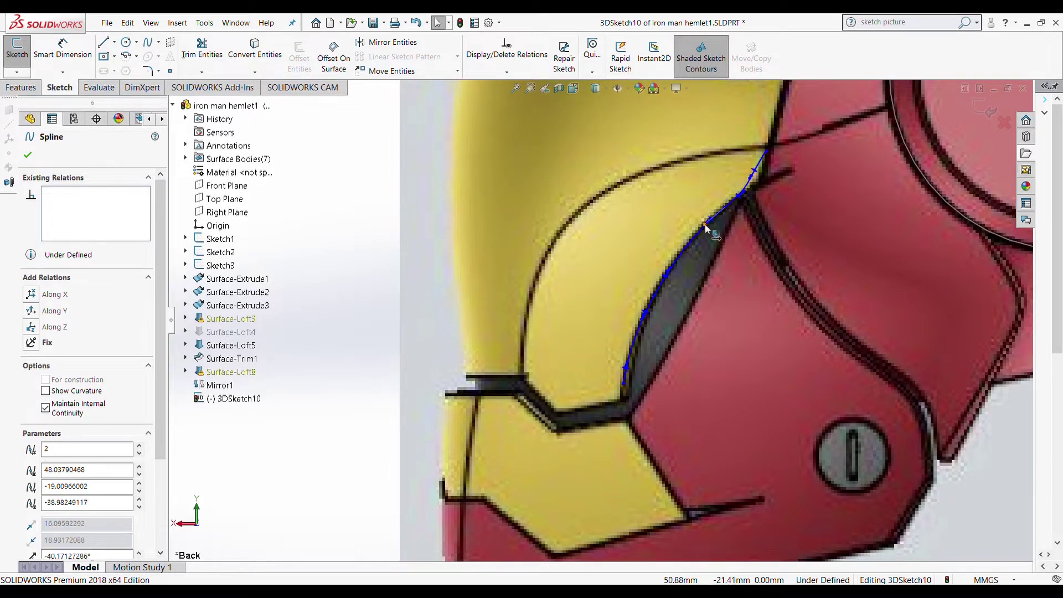
scroll(659, 277, "up", 3)
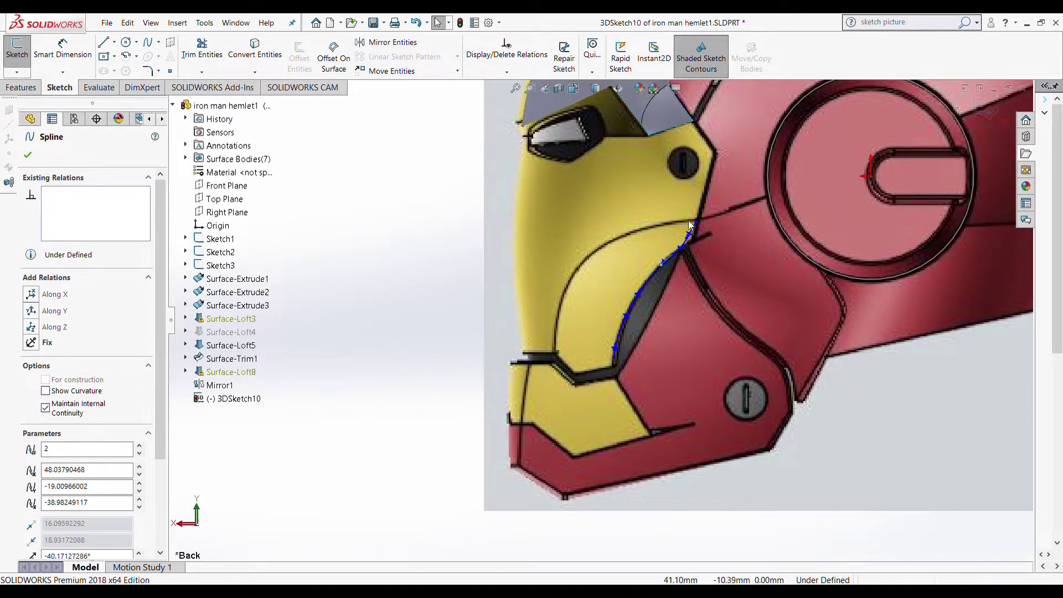
mouse_move(674, 259)
left_mouse_down()
mouse_move(634, 261)
mouse_move(560, 300)
left_mouse_up()
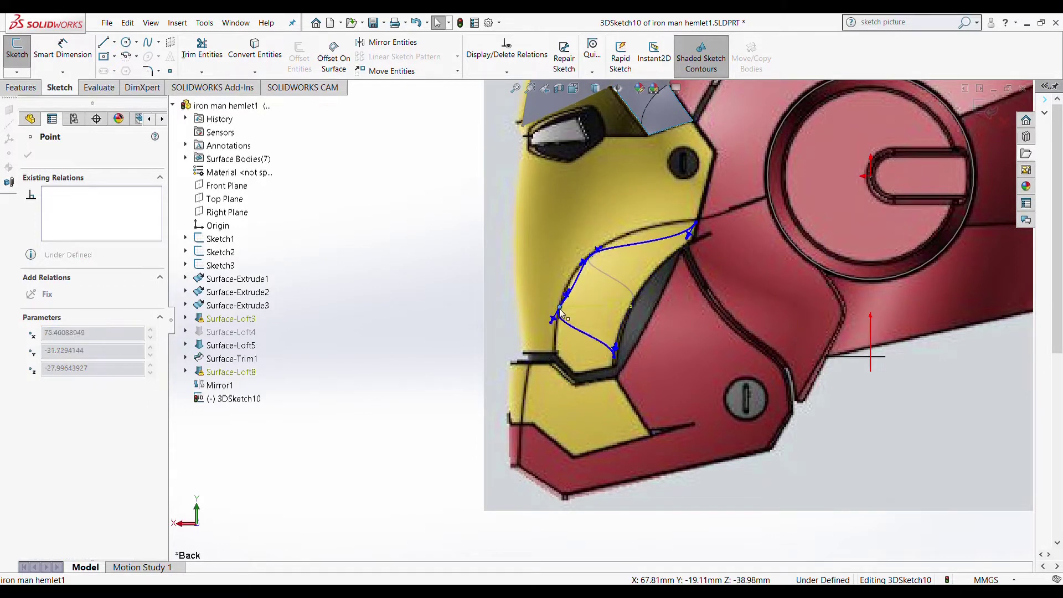
left_click_drag(615, 349, 594, 358)
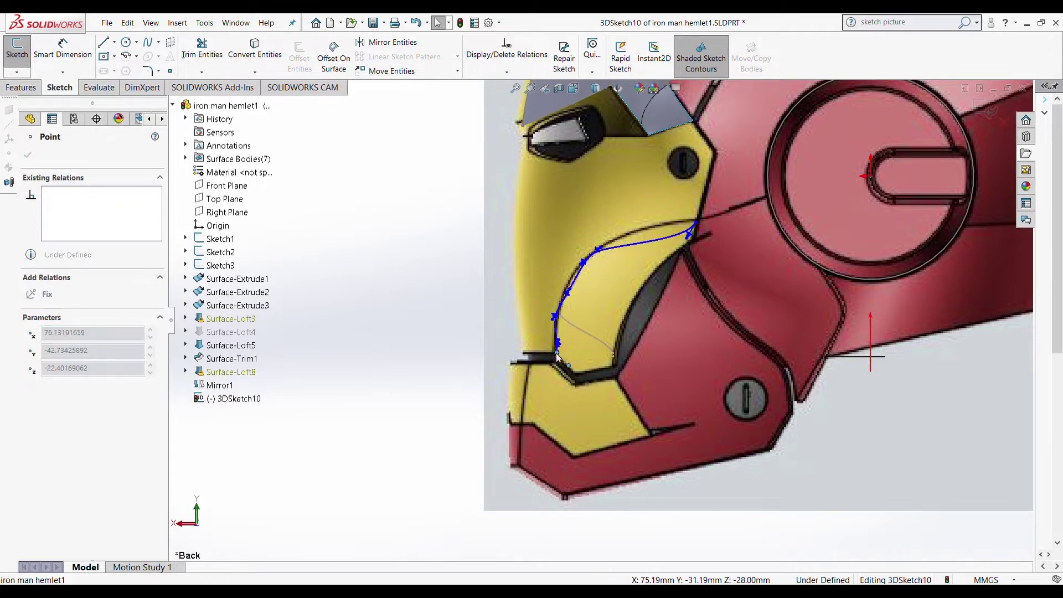
left_click(695, 222)
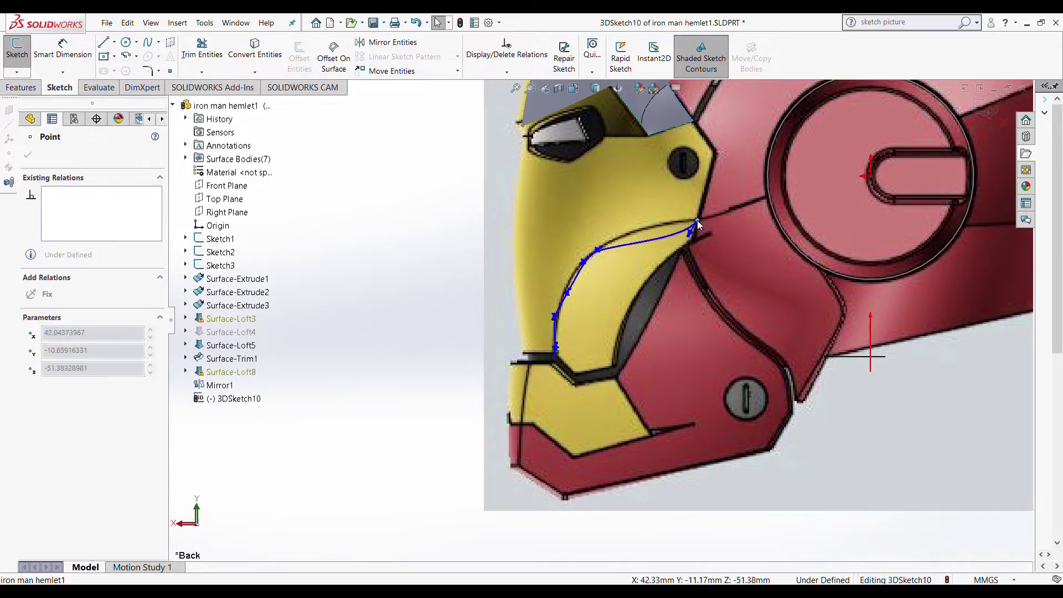
left_click_drag(687, 235, 655, 223)
scroll(581, 305, "down", 5)
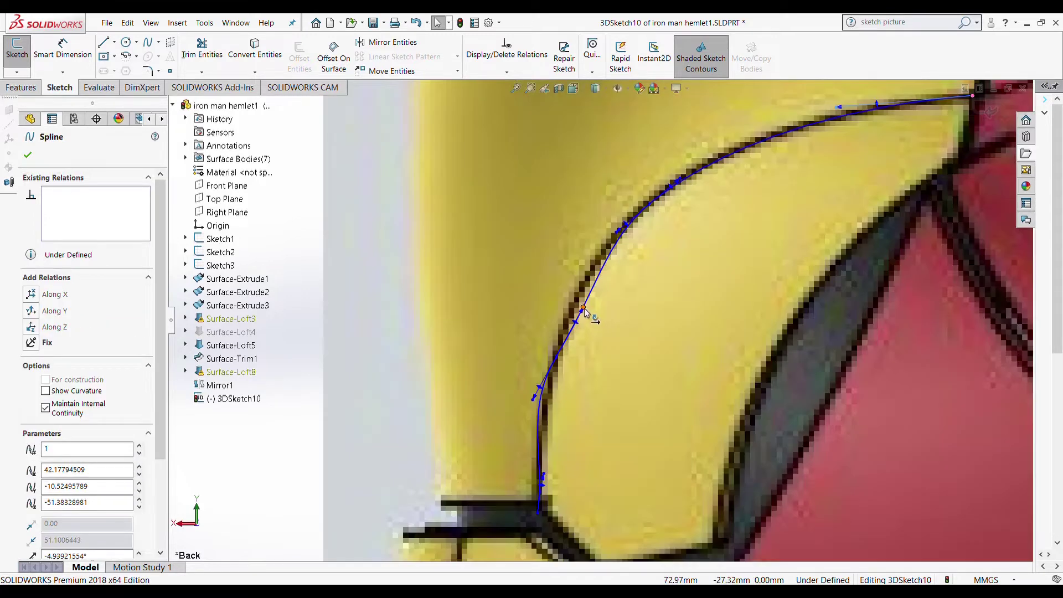
scroll(600, 443, "up", 4)
- Check the spline from right, back and oblique angles, then close the Spline PropertyManager
key("ctrl+space")
left_click(367, 386)
scroll(530, 367, "up", 5)
scroll(743, 293, "up", 3)
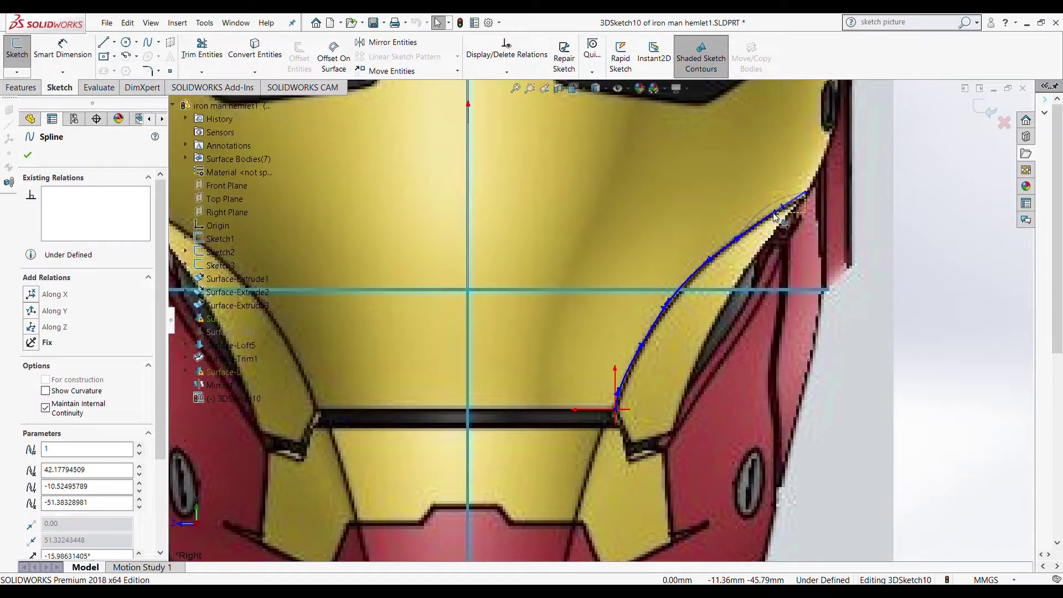
scroll(753, 383, "up", 3)
middle_click_drag(753, 383, 633, 351)
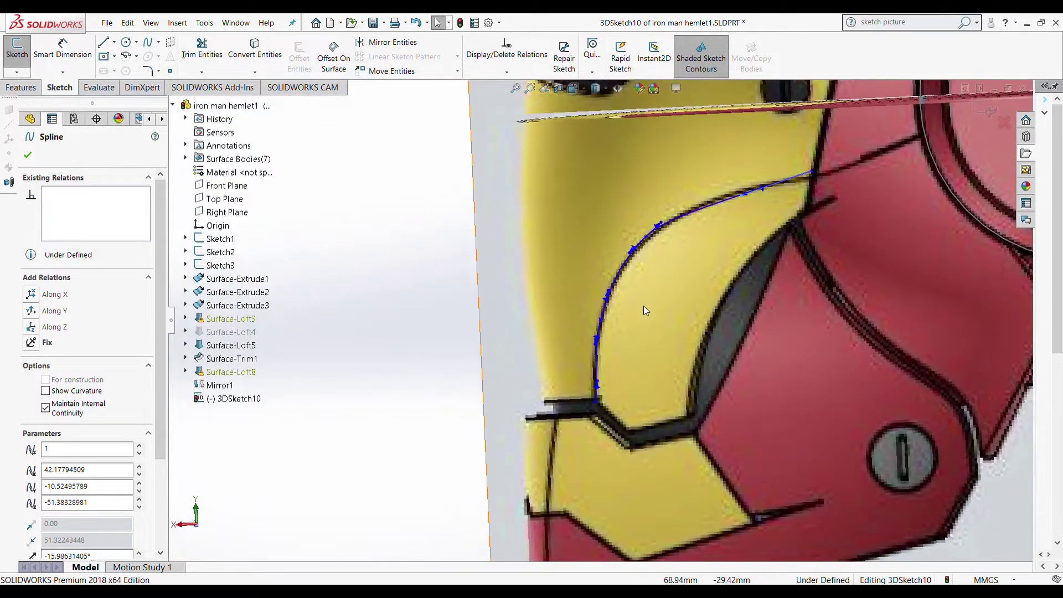
scroll(487, 405, "up", 8)
scroll(487, 405, "down", 8)
scroll(696, 373, "down", 3)
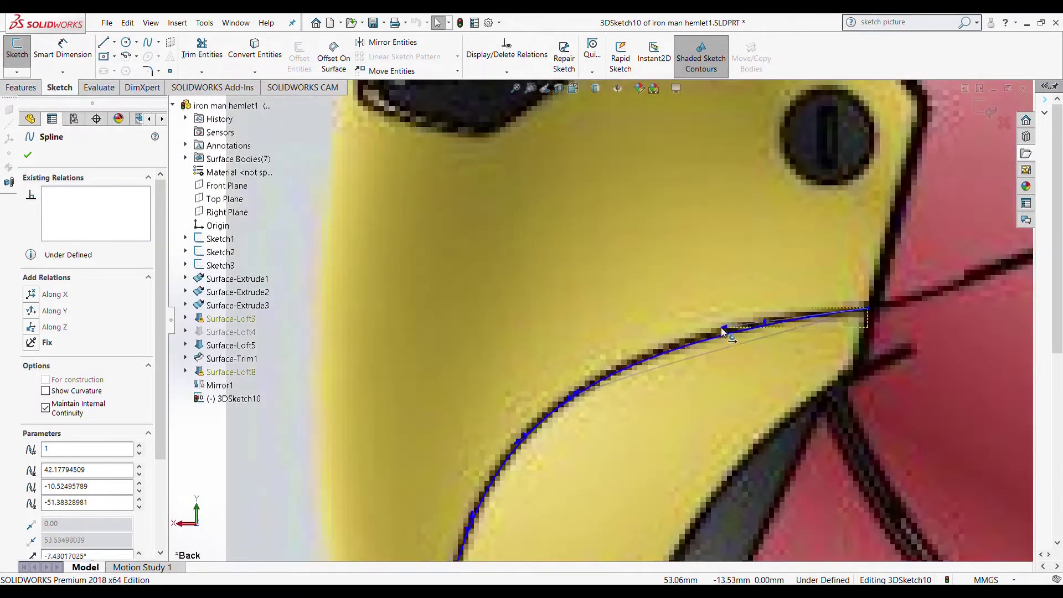
scroll(742, 410, "up", 1)
key("ctrl+space")
left_click(331, 384)
scroll(567, 291, "down", 6)
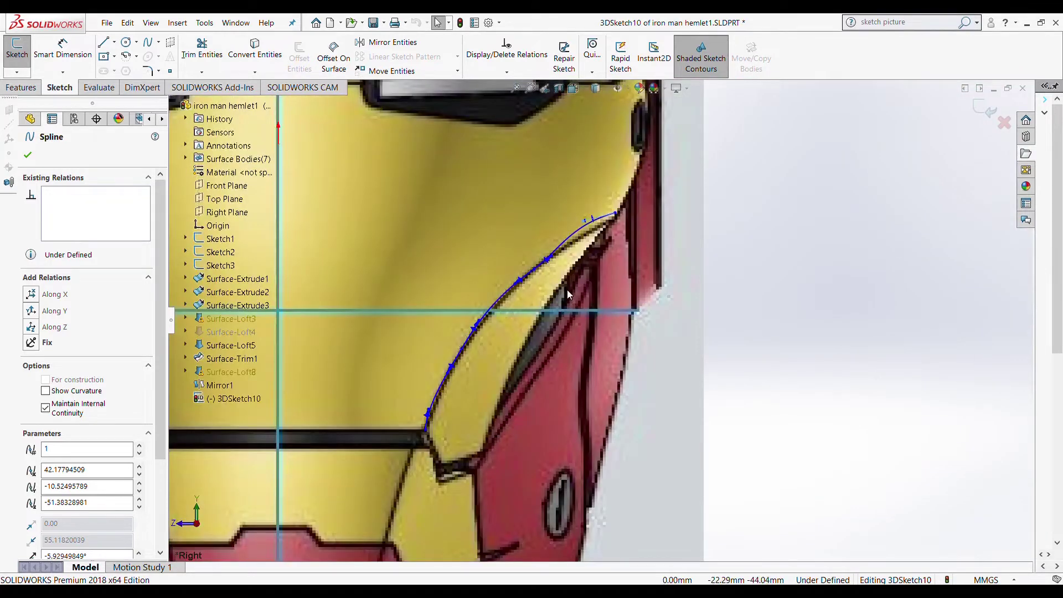
scroll(643, 135, "down", 3)
scroll(643, 136, "up", 2)
scroll(677, 264, "up", 2)
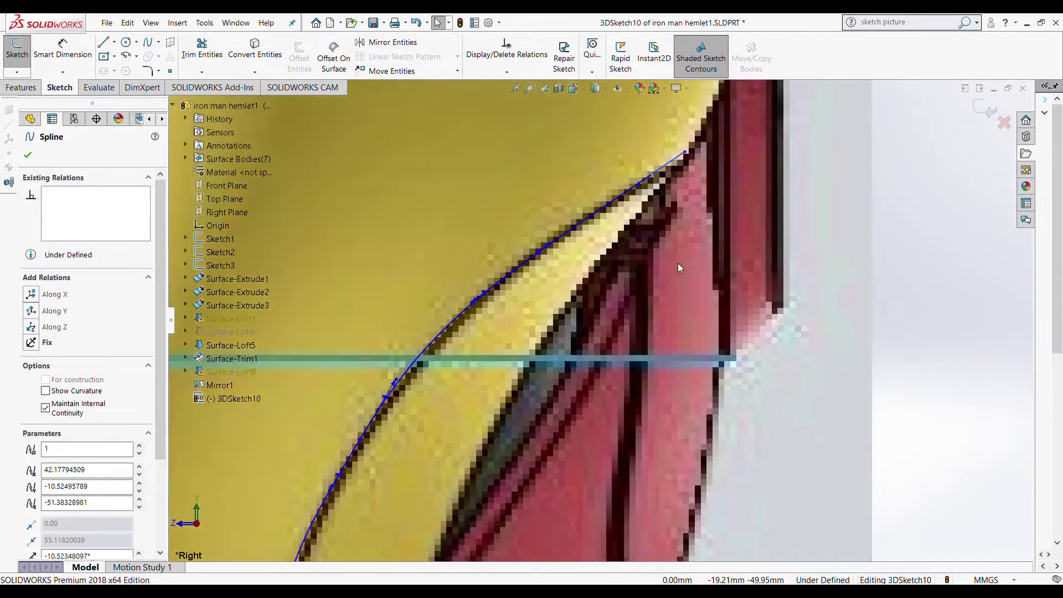
scroll(678, 264, "up", 8)
key("ctrl+2")
scroll(631, 382, "down", 8)
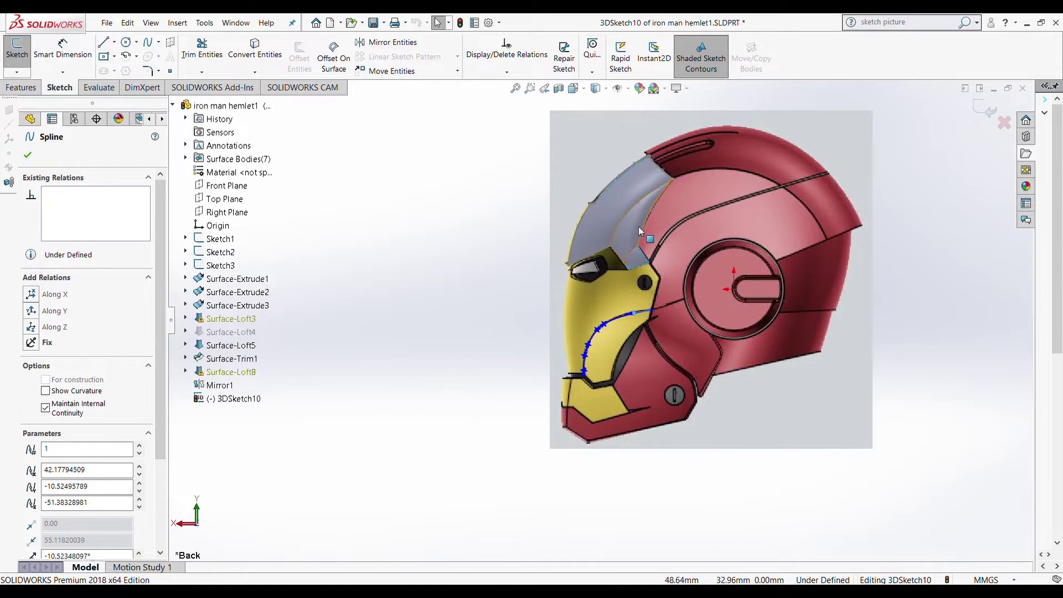
middle_click_drag(623, 214, 537, 394)
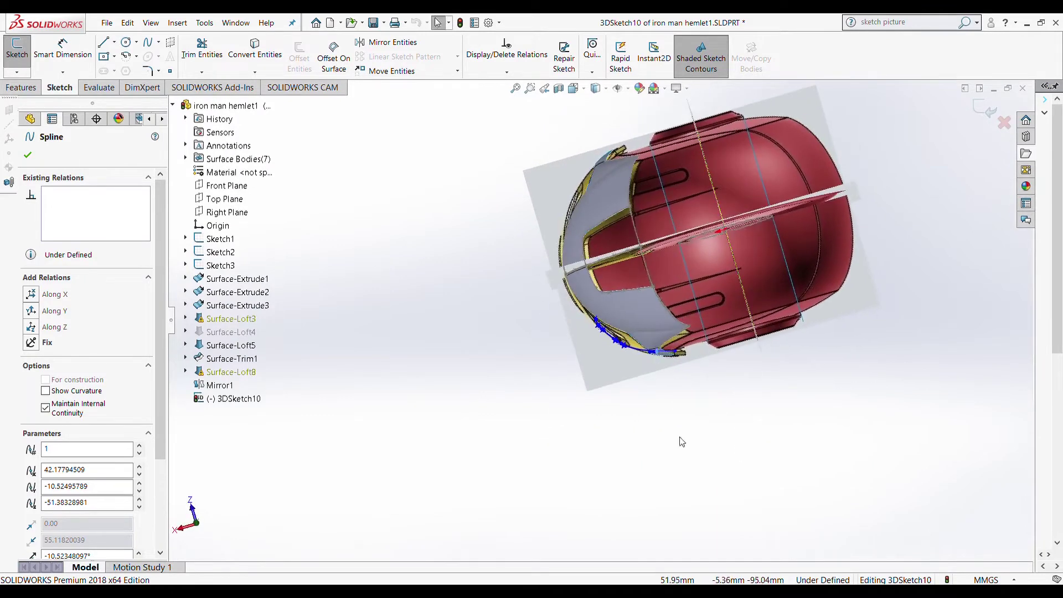
key("ctrl+shift+z")
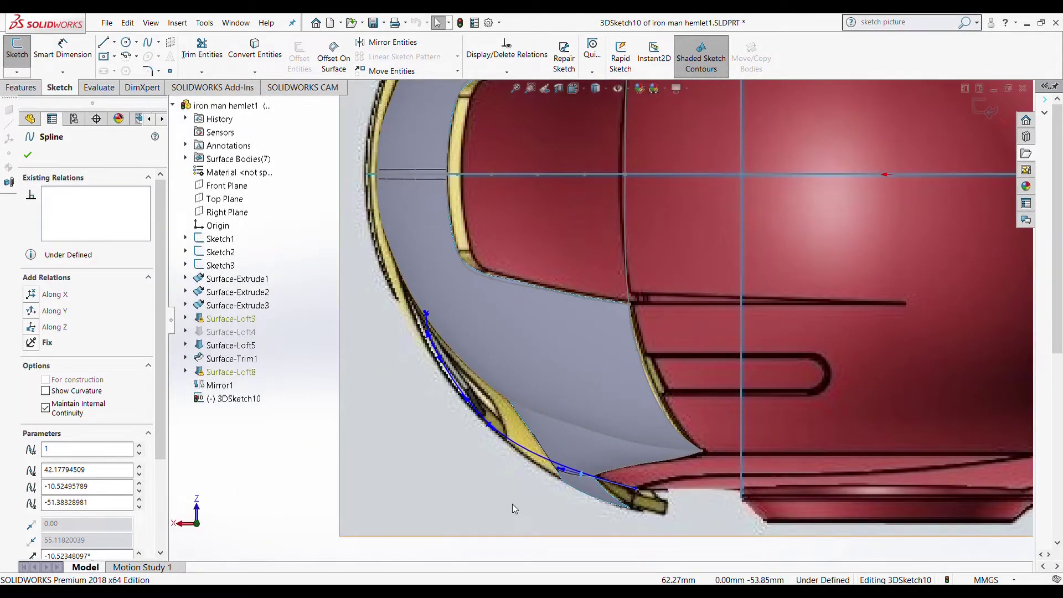
scroll(513, 504, "down", 3)
mouse_move(536, 481)
middle_mouse_down()
mouse_move(645, 400)
mouse_move(457, 413)
middle_mouse_up()
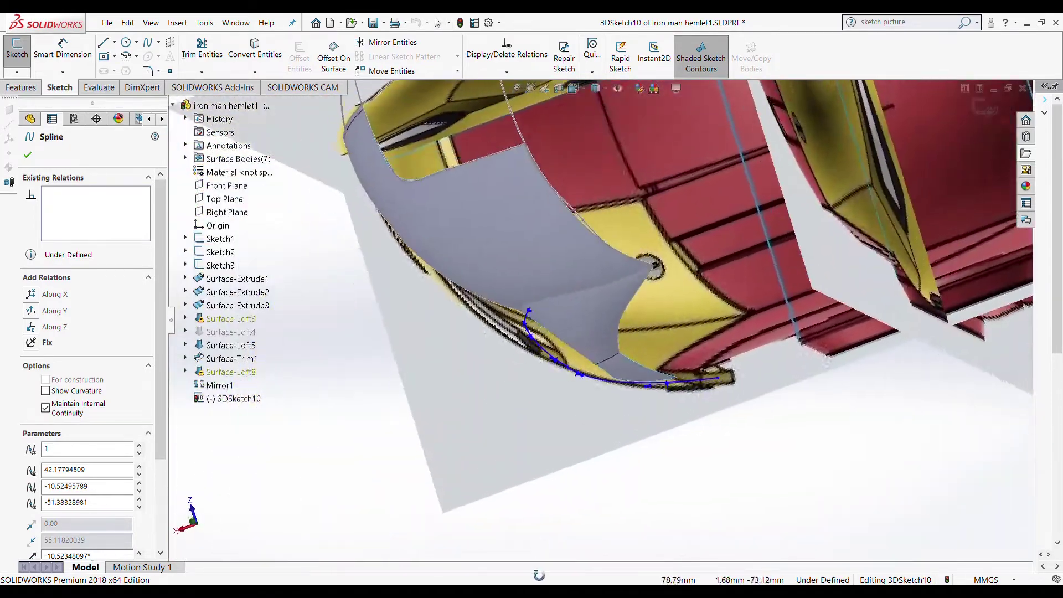
scroll(457, 413, "up", 5)
scroll(458, 417, "down", 8)
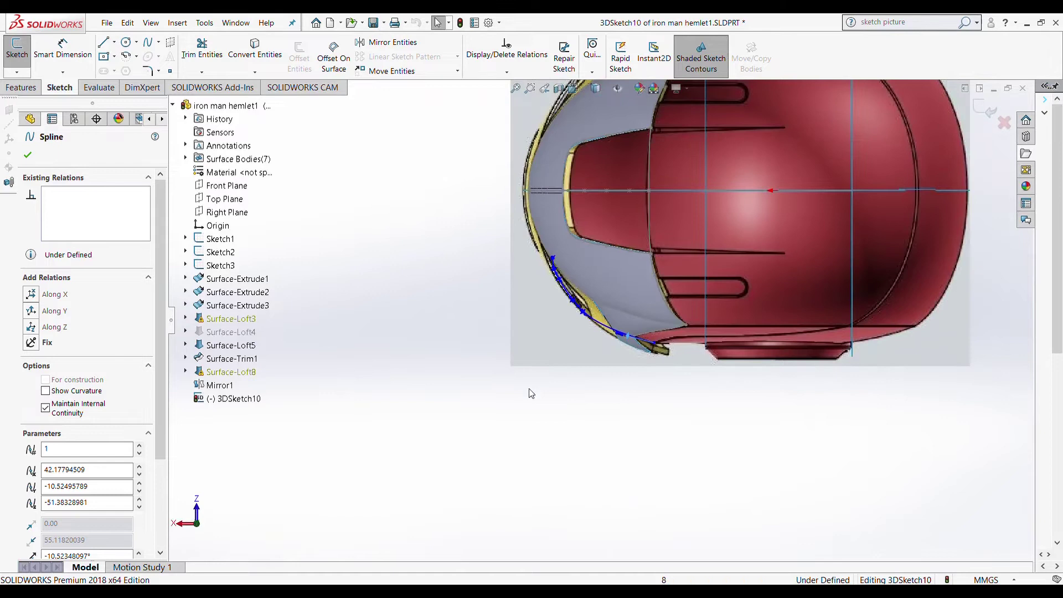
mouse_move(525, 361)
middle_mouse_down()
mouse_move(644, 305)
mouse_move(698, 299)
middle_mouse_up()
left_click(27, 155)
- In the Front view, draw a vertical line up from the spline's end
key("ctrl+8")
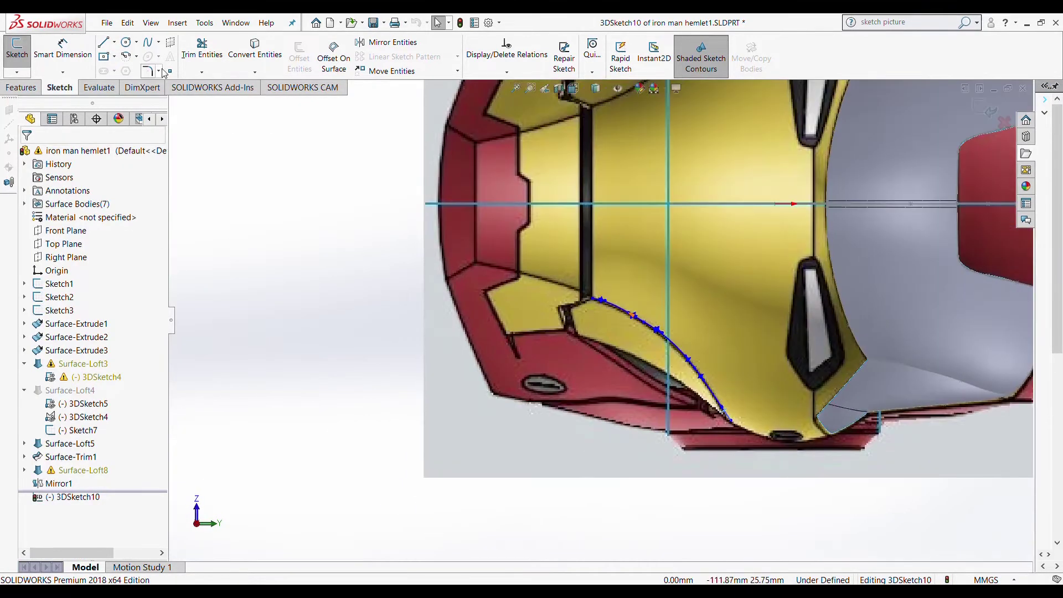
left_click(104, 42)
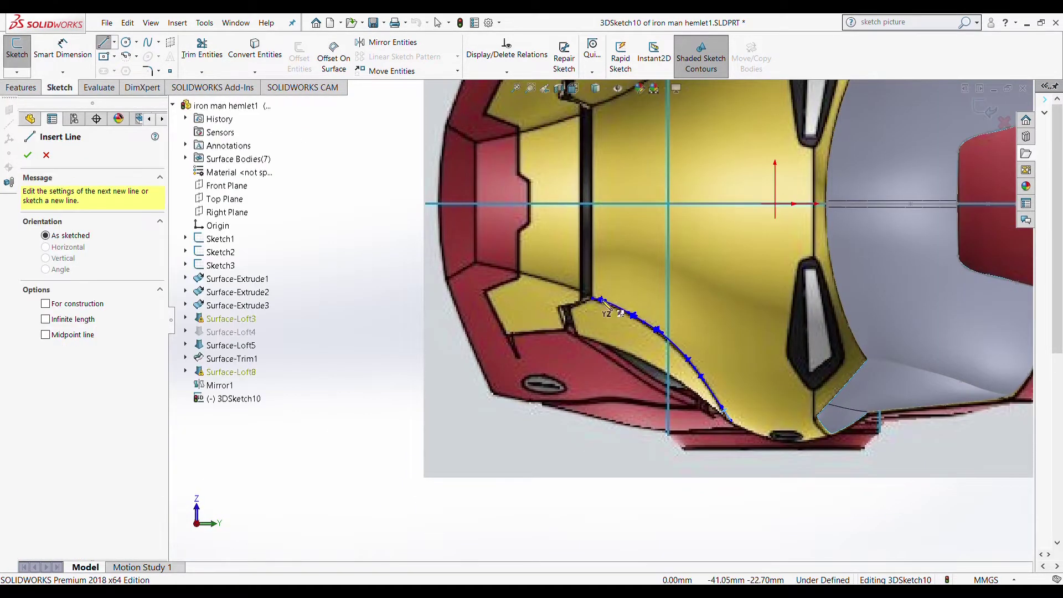
left_click(592, 299)
left_click(592, 203)
key("Escape")
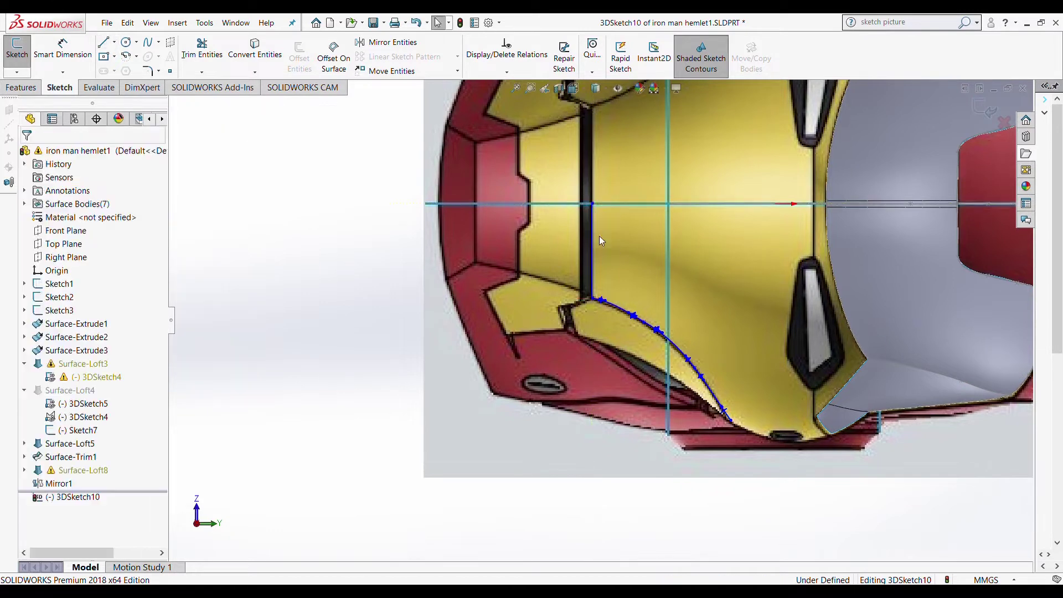
- Give the end point an On Plane relation to the Front Plane, then reselect 3DSketch10
left_click(592, 204)
left_click(224, 185, "ctrl")
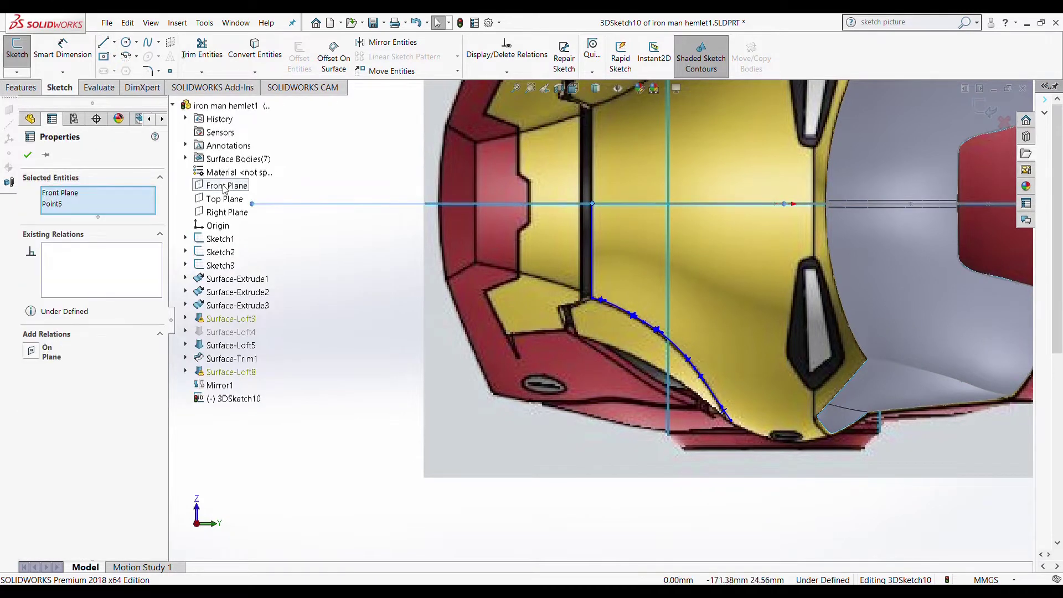
left_click(32, 351)
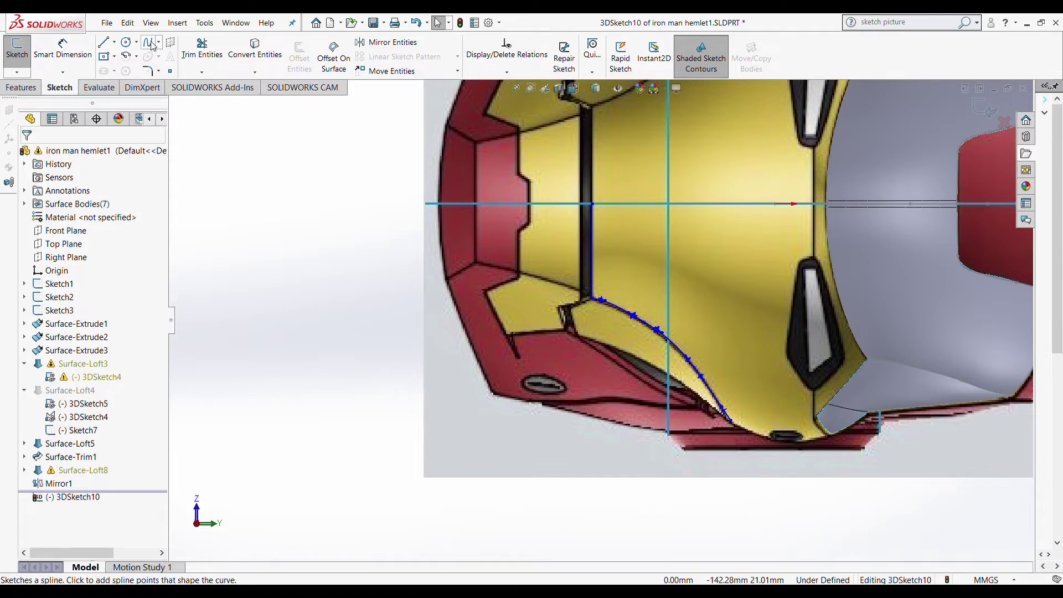
left_click(17, 47)
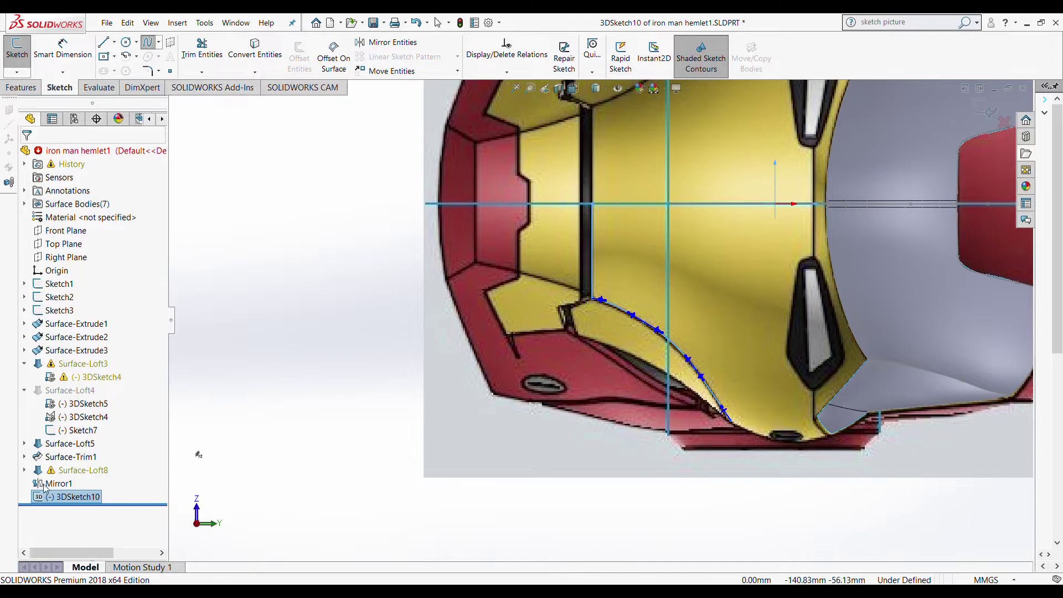
left_click(64, 486)
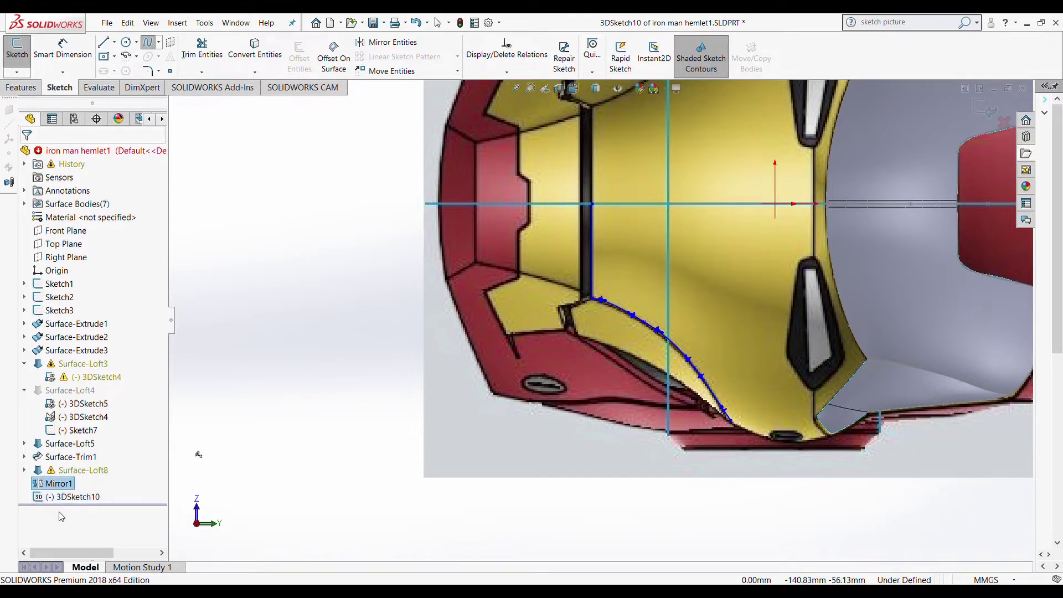
left_click(62, 499)
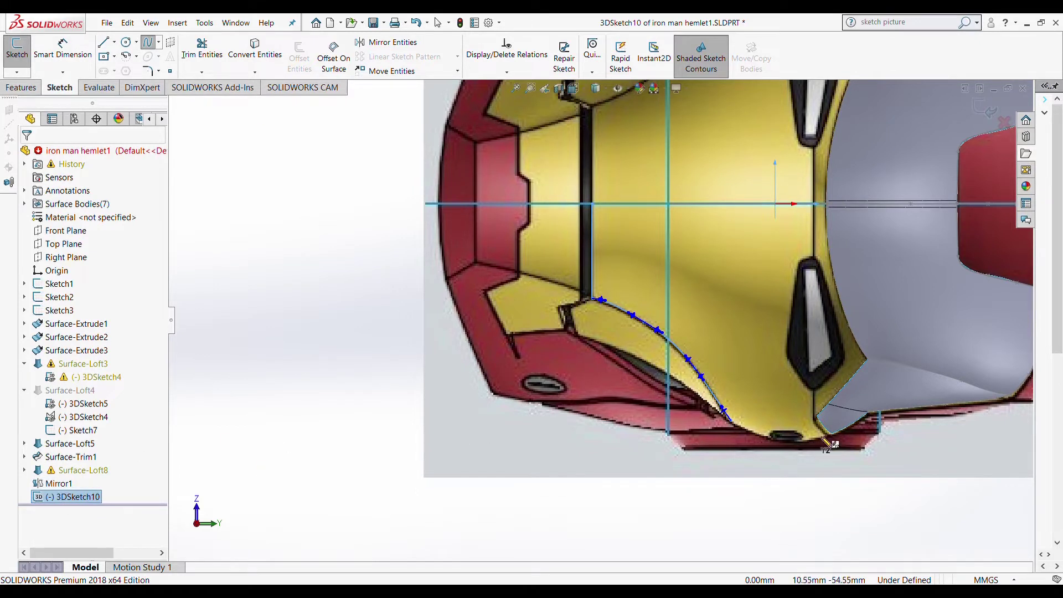
- Start a spline along the lower edge and drag its points onto the jaw curve
scroll(836, 443, "down", 3)
left_click(710, 368)
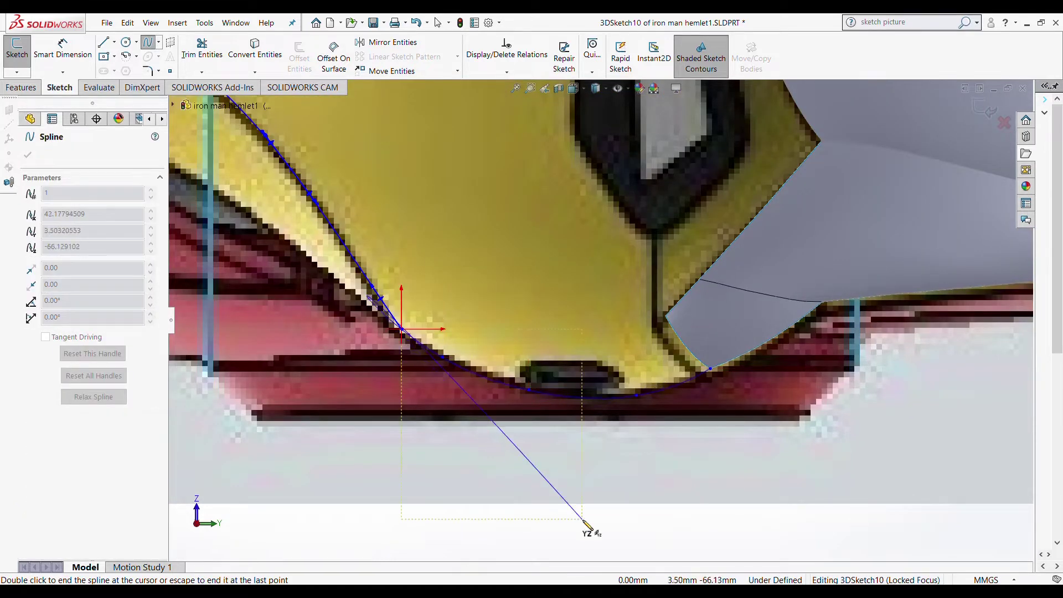
key("Escape")
scroll(426, 311, "down", 3)
left_click(427, 311)
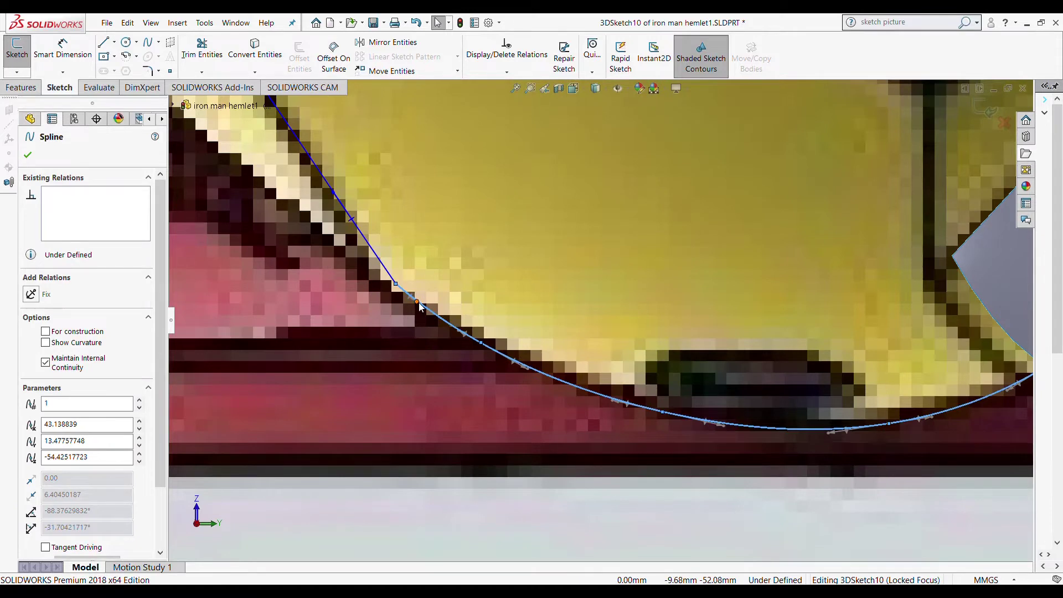
left_click_drag(419, 308, 450, 330)
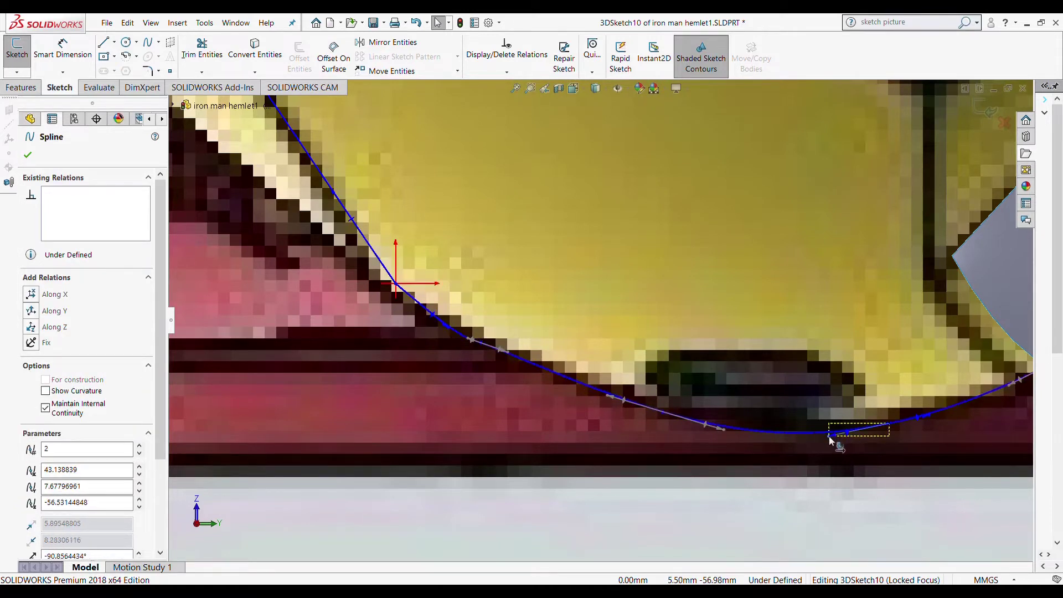
scroll(667, 478, "up", 3)
scroll(676, 322, "down", 2)
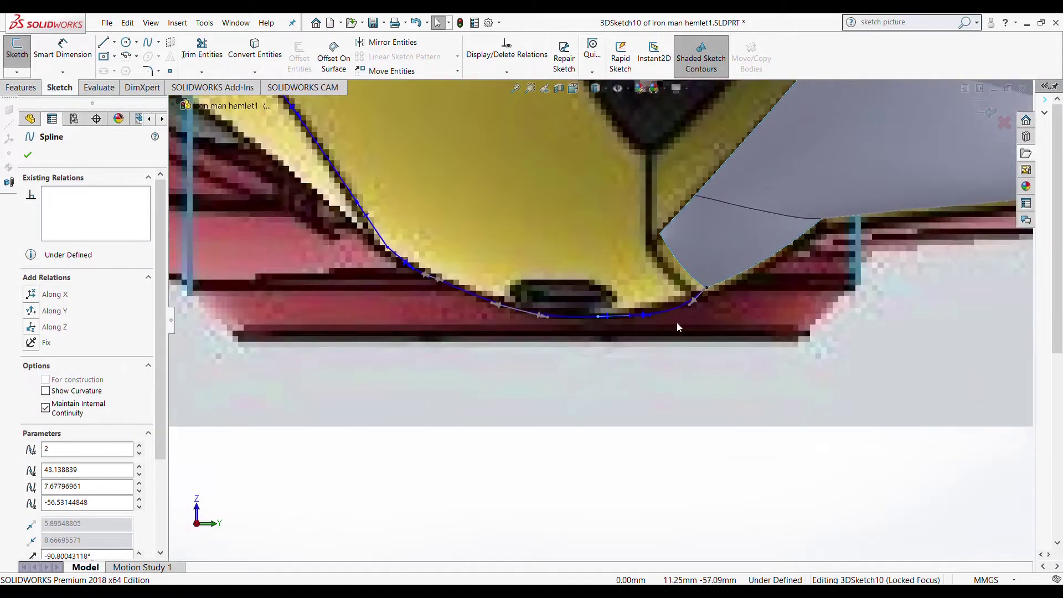
scroll(676, 299, "down", 1)
left_click_drag(623, 314, 632, 314)
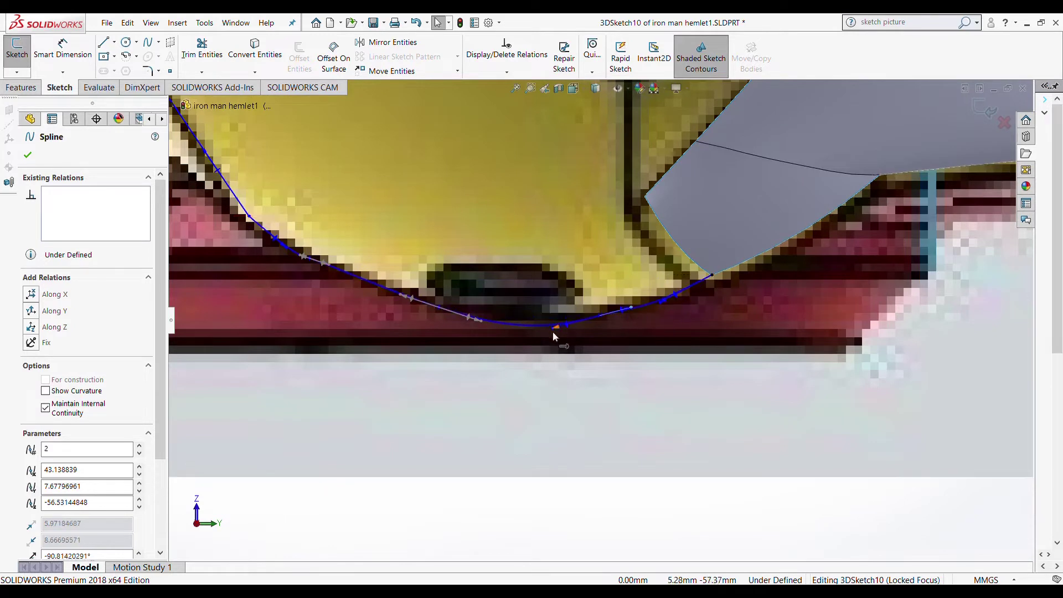
- Nudge the spline's end point onto the faceplate's lower edge, then orbit to check the curve
scroll(364, 377, "up", 2)
scroll(385, 346, "up", 2)
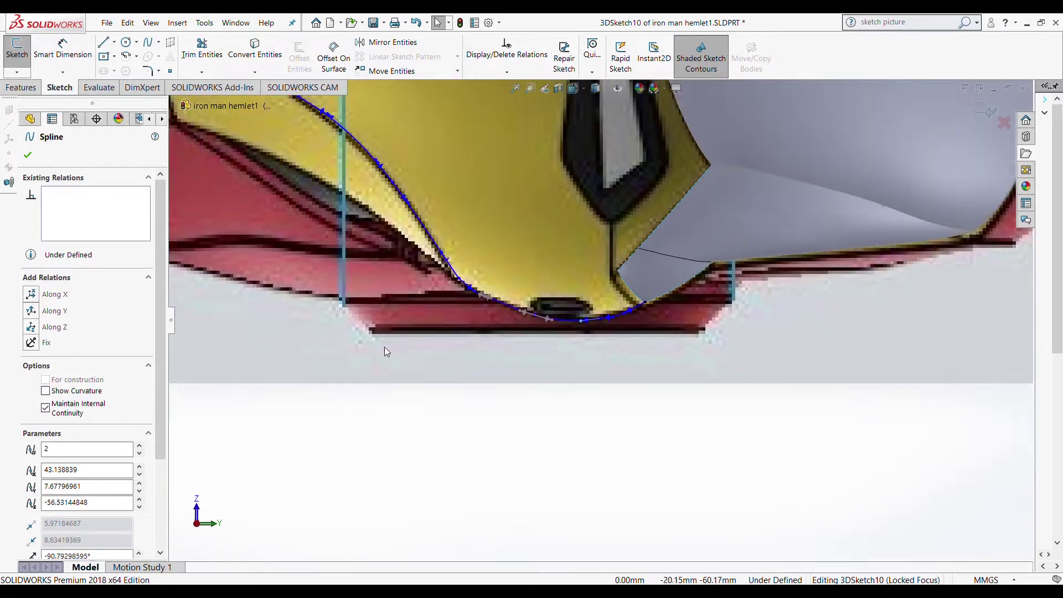
scroll(591, 310, "down", 3)
scroll(508, 307, "down", 2)
left_click(508, 306)
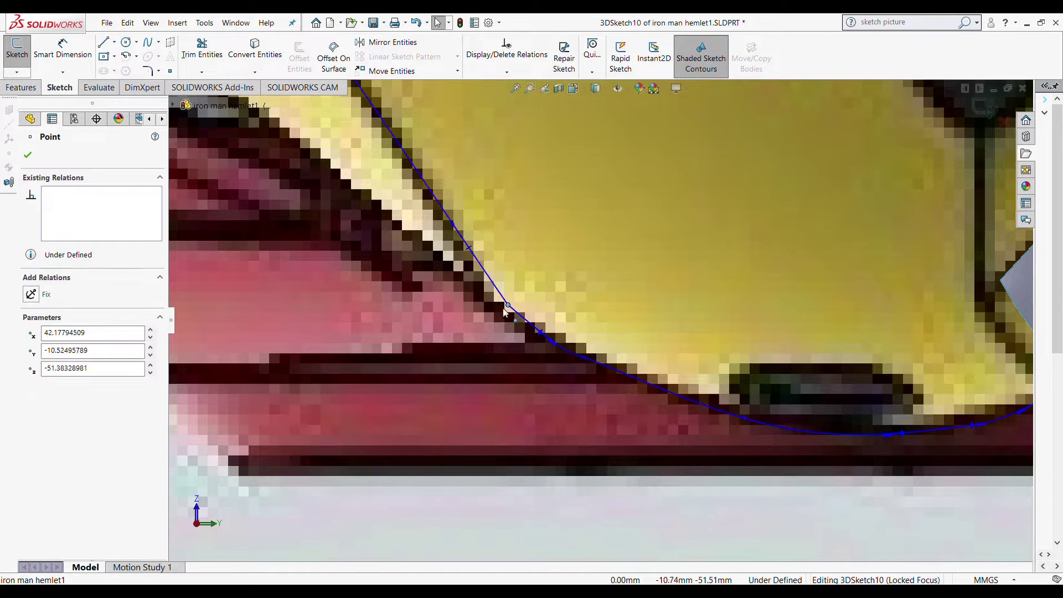
left_click_drag(509, 305, 508, 304)
left_click(555, 345)
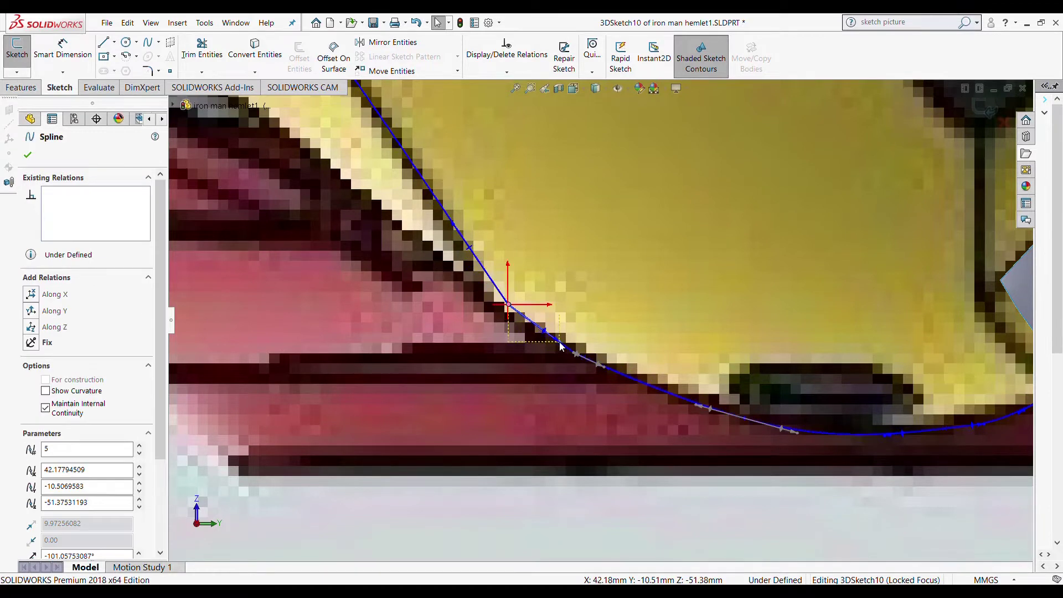
scroll(572, 474, "up", 3)
key("Escape")
mouse_move(572, 475)
middle_mouse_down()
mouse_move(567, 364)
mouse_move(592, 282)
mouse_move(530, 209)
middle_mouse_up()
key("ctrl+2")
- From the Back view, drag the cheek spline's upper and lower points onto the faceplate's cheek edge
scroll(672, 301, "down", 3)
middle_click_drag(672, 300, 637, 344)
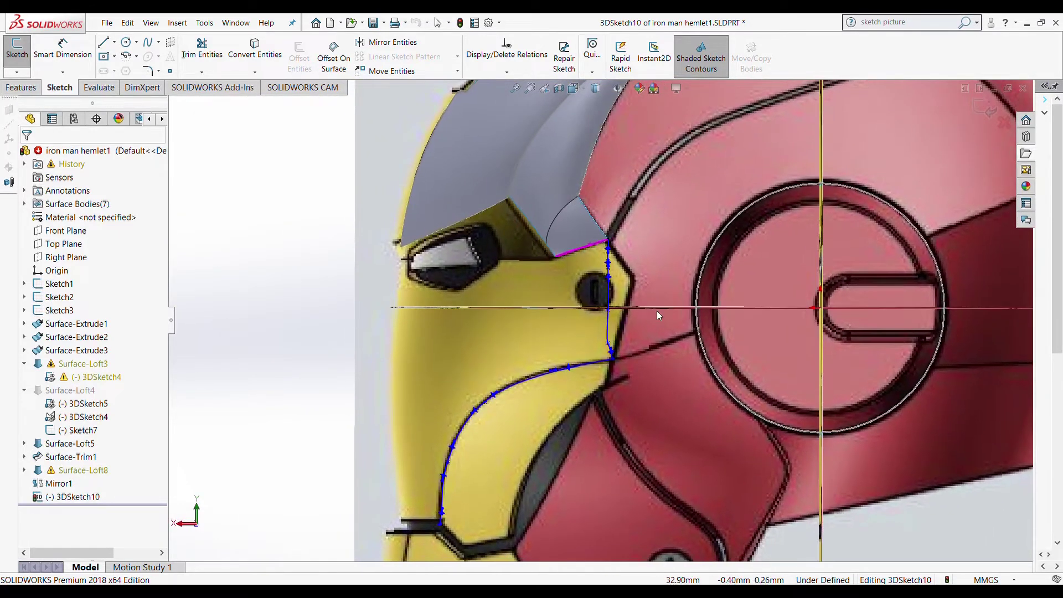
key("space")
left_click(507, 417)
scroll(636, 312, "down", 5)
left_click_drag(636, 312, 700, 315)
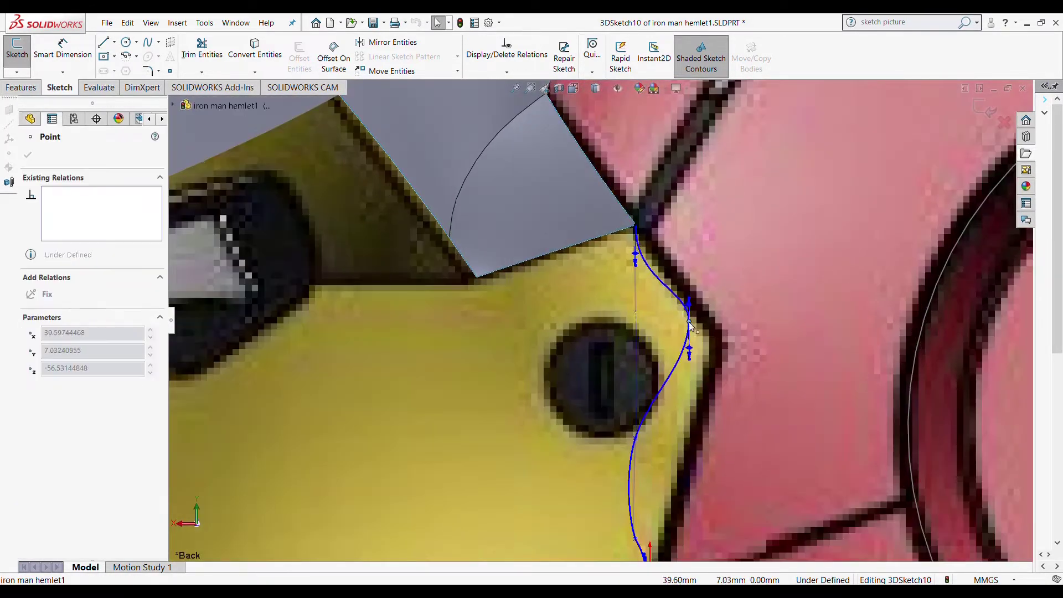
left_click(671, 272)
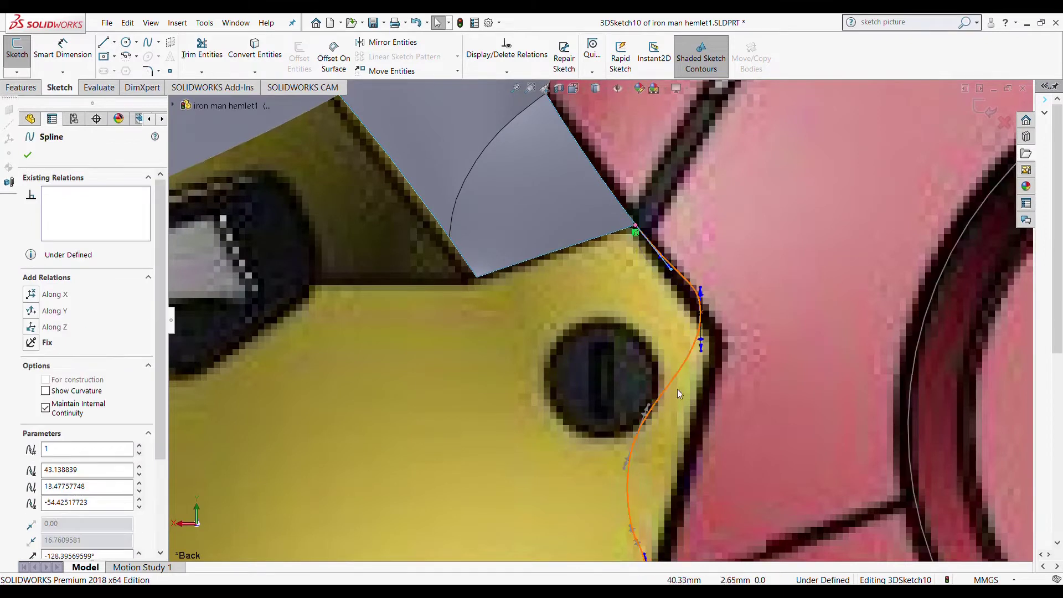
left_click_drag(635, 437, 693, 436)
left_click(703, 355)
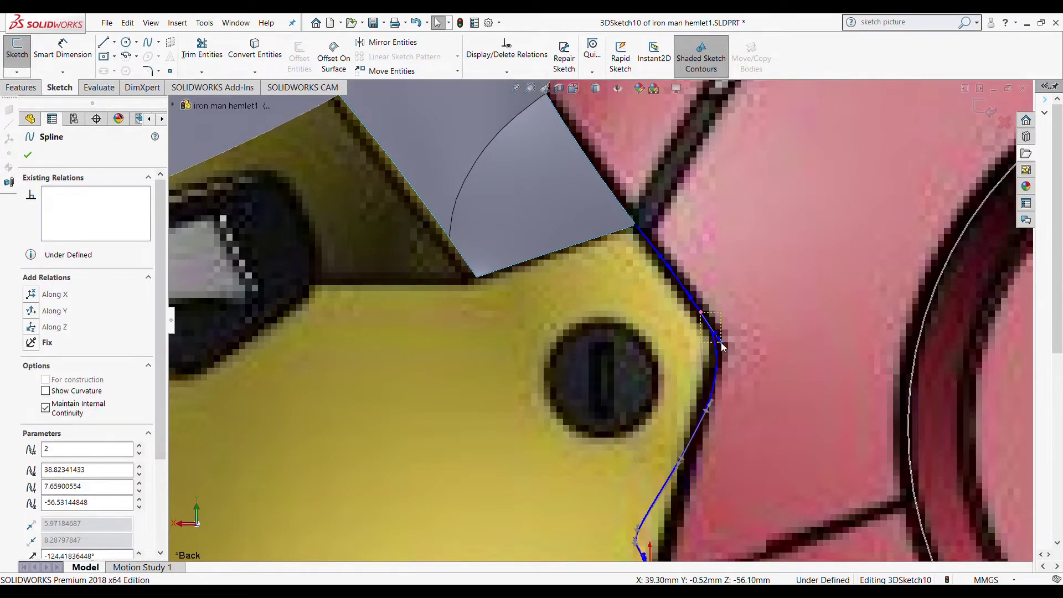
- Straighten the cheek spline's hooked lower end
scroll(721, 342, "up", 3)
scroll(592, 397, "down", 4)
left_click_drag(635, 402, 632, 406)
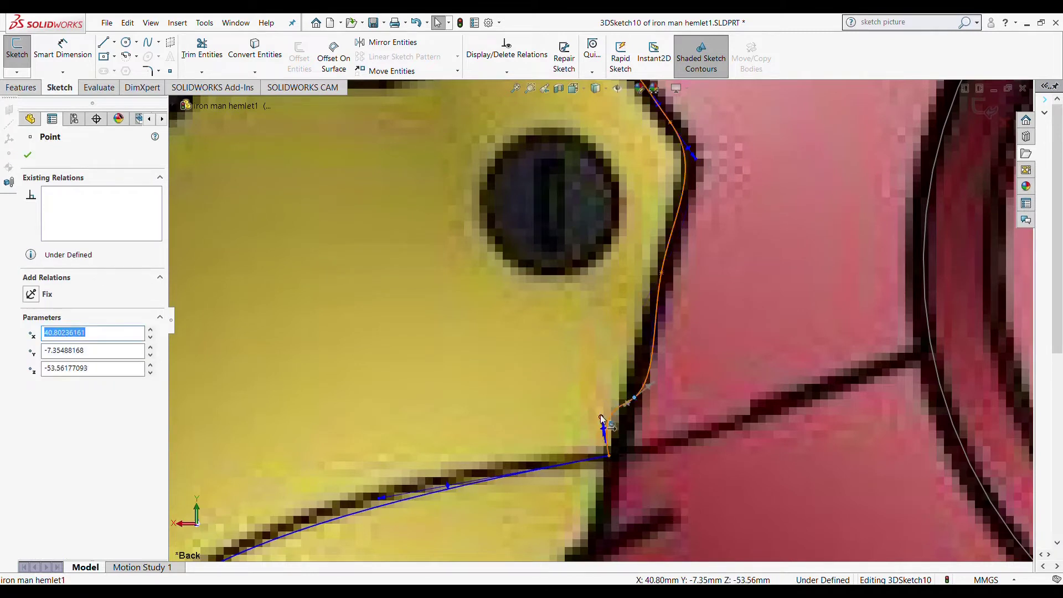
left_click(613, 434)
- Check the smoothed spline from several standard views, then deselect it to close its properties
scroll(655, 313, "down", 5)
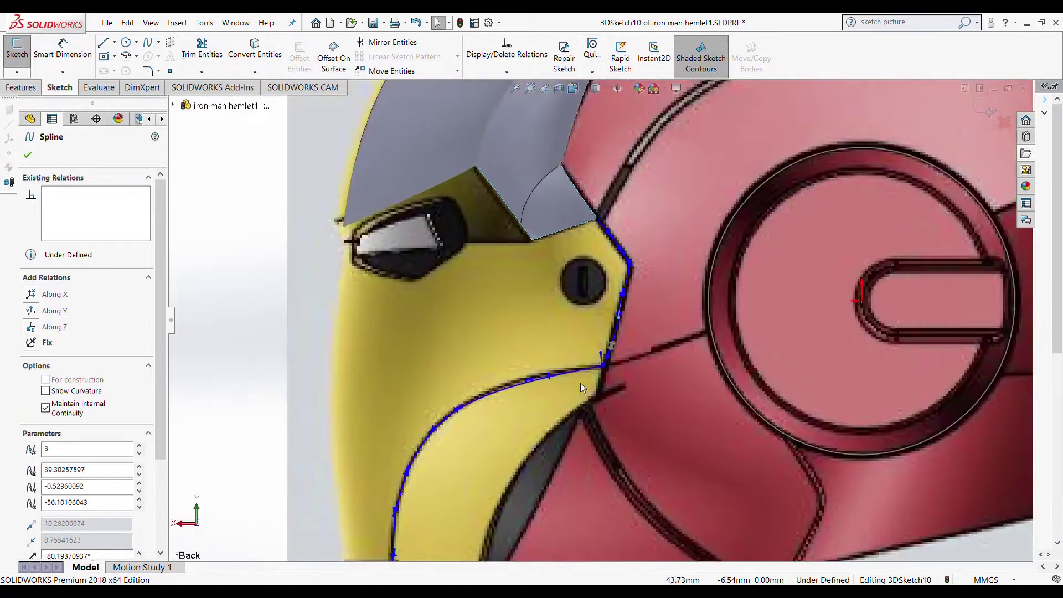
key("ctrl+3")
key("ctrl+4")
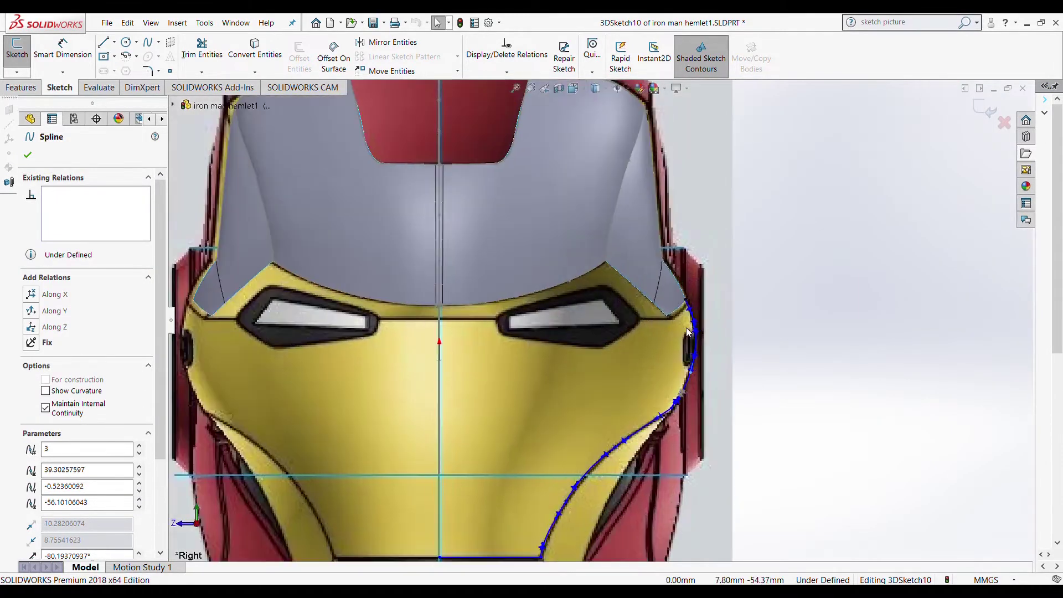
key("ctrl+8")
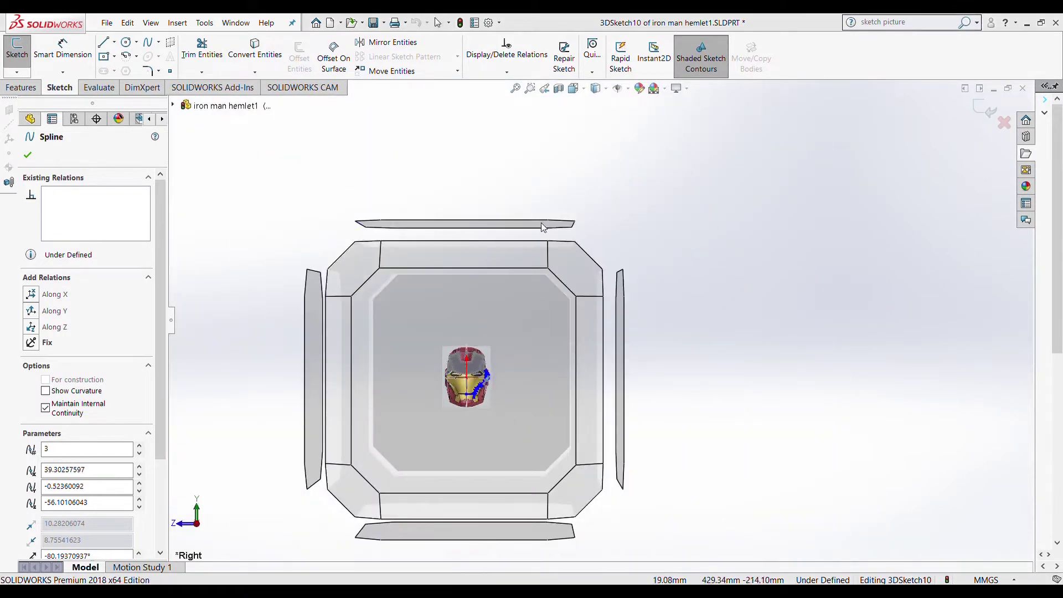
key("f")
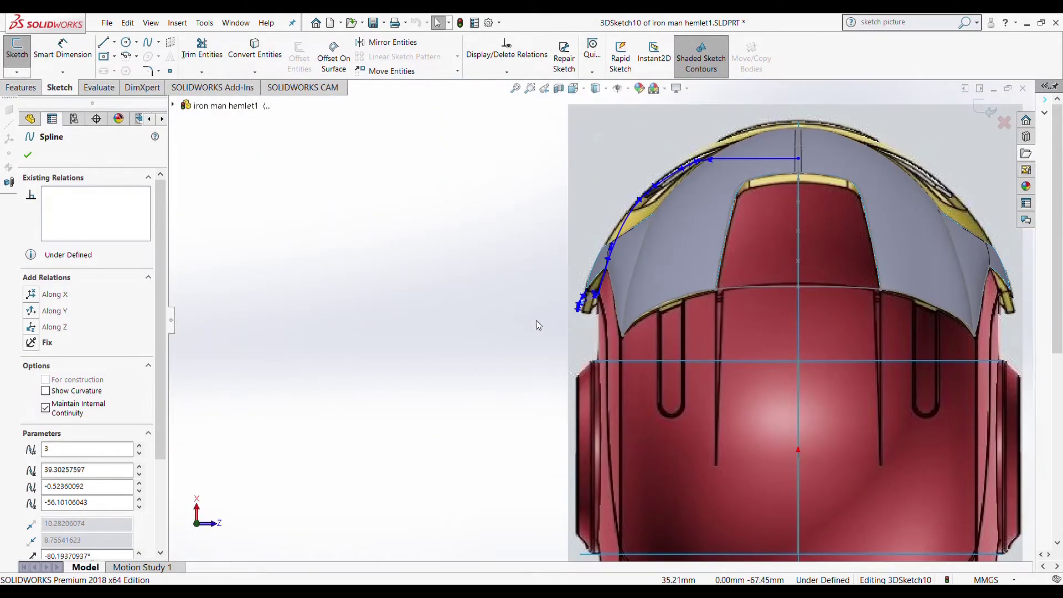
left_click(29, 155)
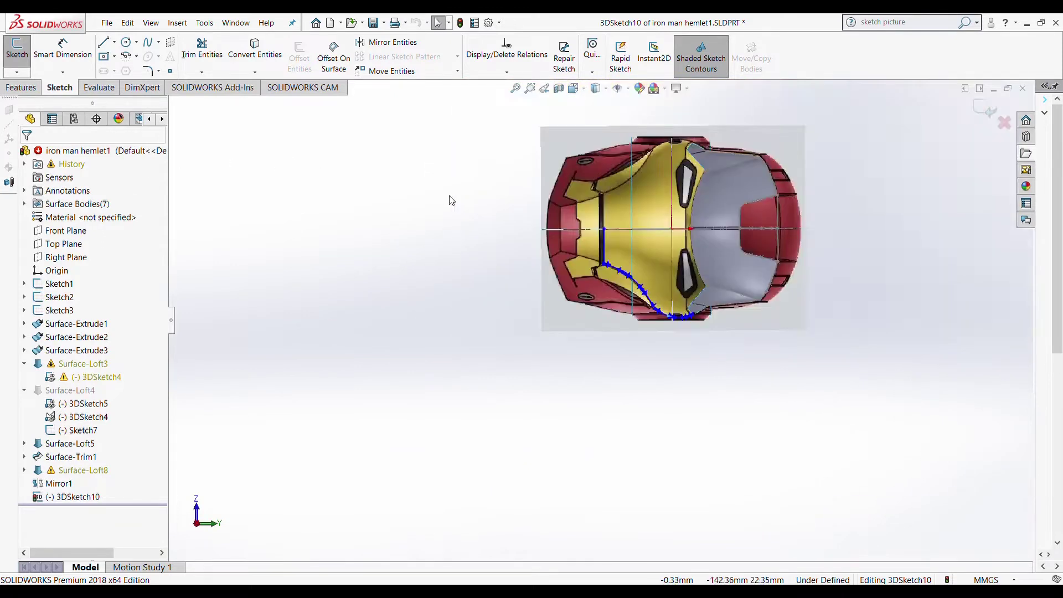
- Exit 3DSketch10, then start a new 3D sketch, cancel its spline and leave it unkept
left_click(17, 51)
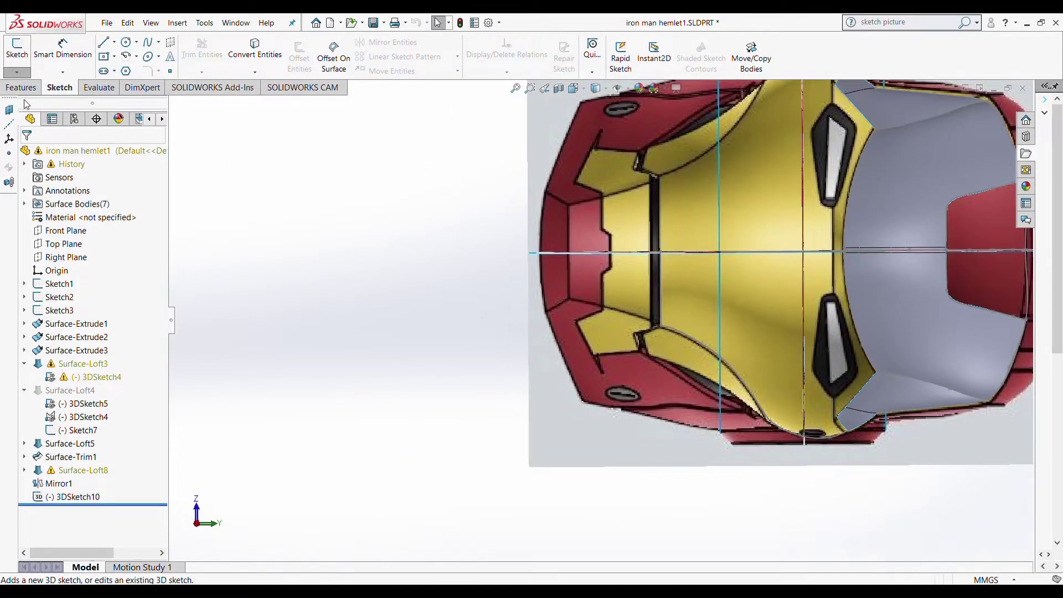
left_click(26, 104)
left_click(659, 252)
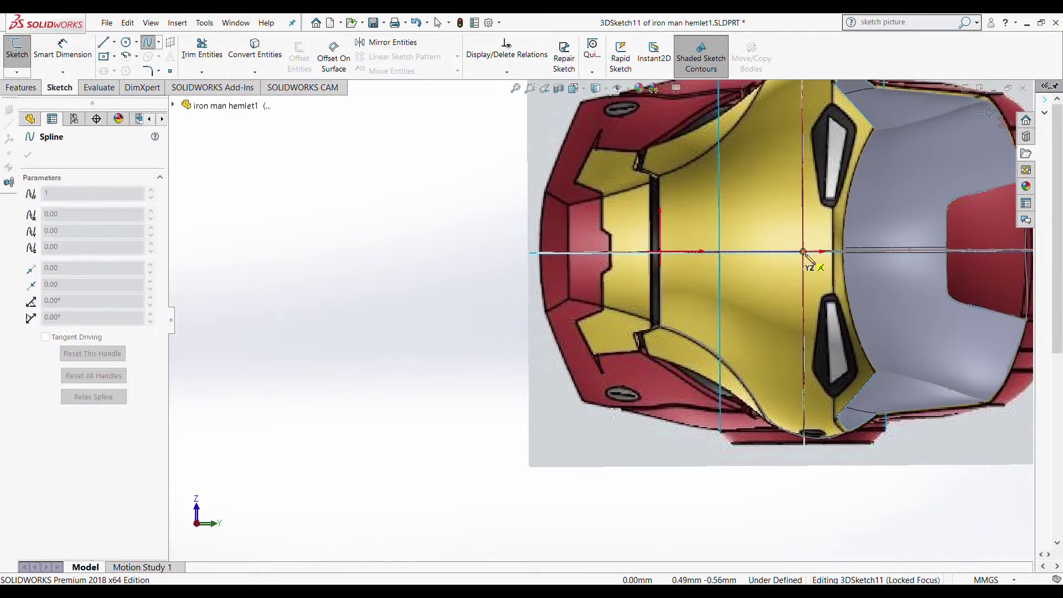
middle_click_drag(803, 253, 734, 274)
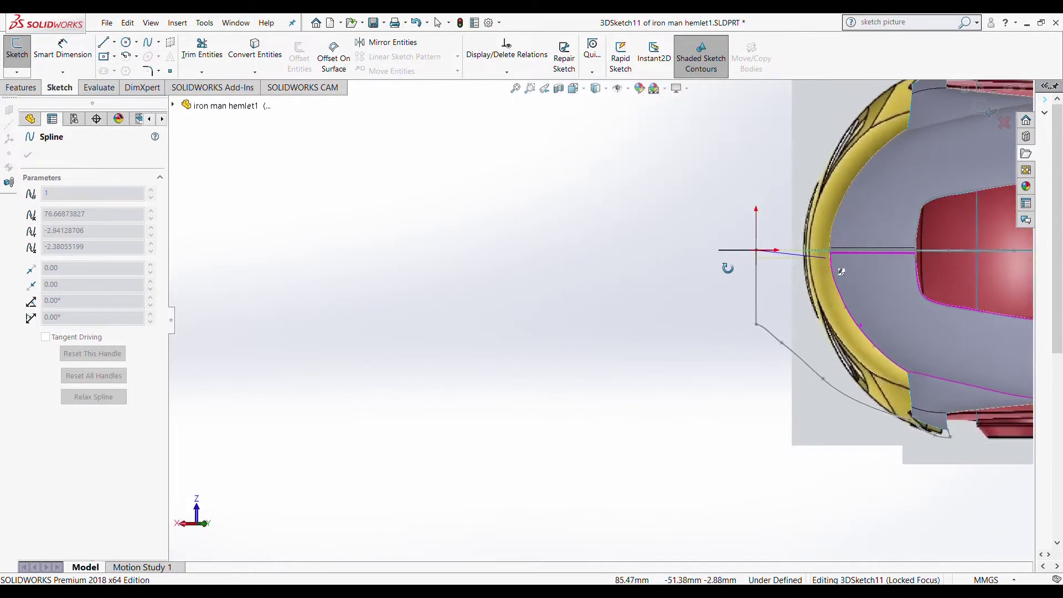
key("Escape")
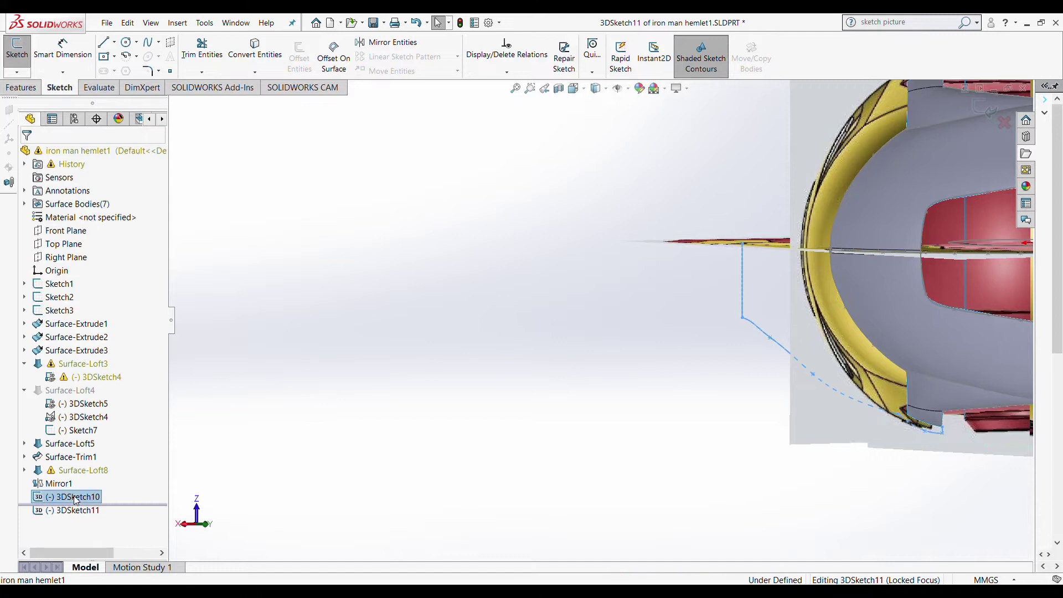
left_click(15, 76)
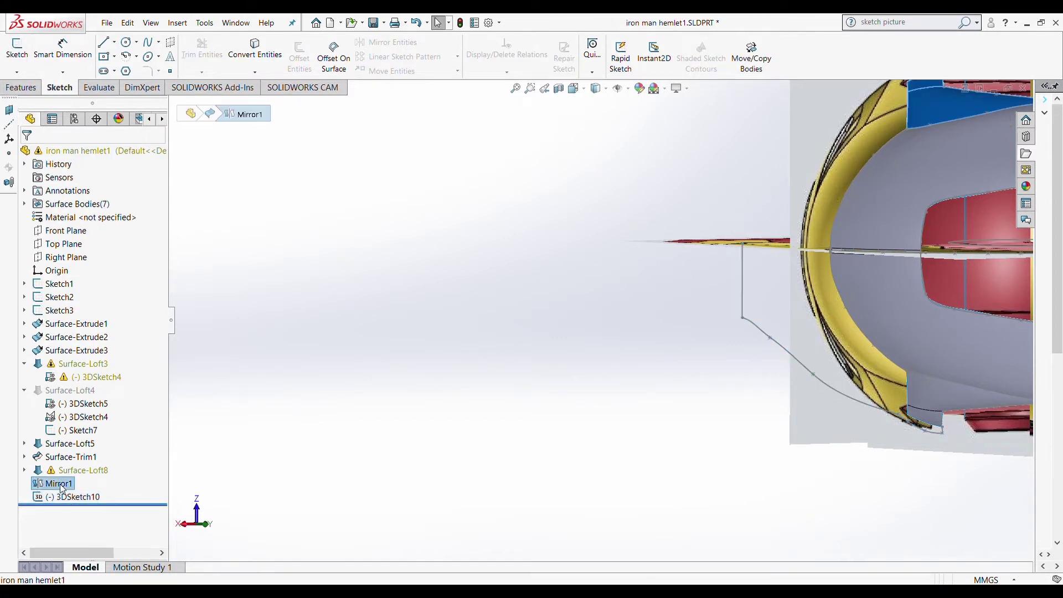
- Reopen 3DSketch10 for editing and orient the helmet to the Back view
double_click(78, 497)
middle_click_drag(720, 365, 772, 353)
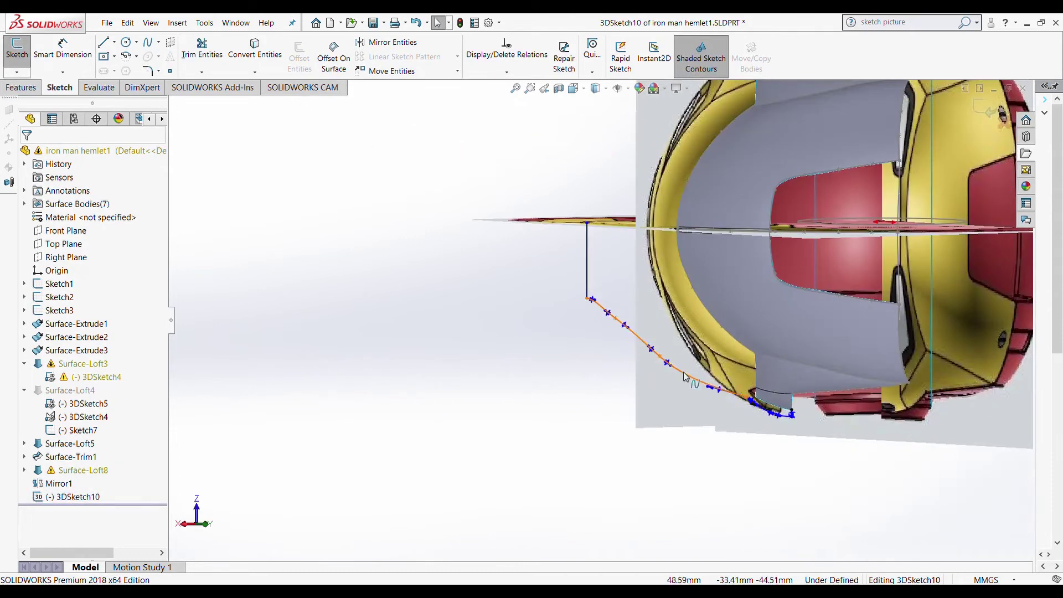
scroll(685, 377, "up", 3)
middle_click_drag(680, 371, 517, 415)
scroll(642, 339, "down", 5)
mouse_move(547, 383)
middle_mouse_down()
mouse_move(630, 272)
mouse_move(664, 266)
middle_mouse_up()
left_click(574, 497)
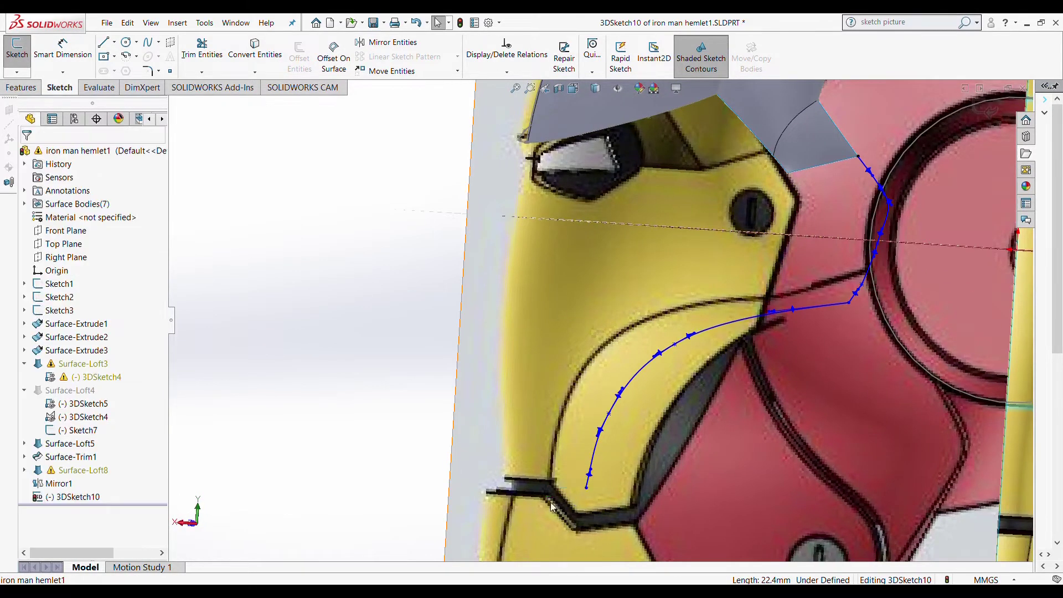
middle_click_drag(552, 505, 531, 499)
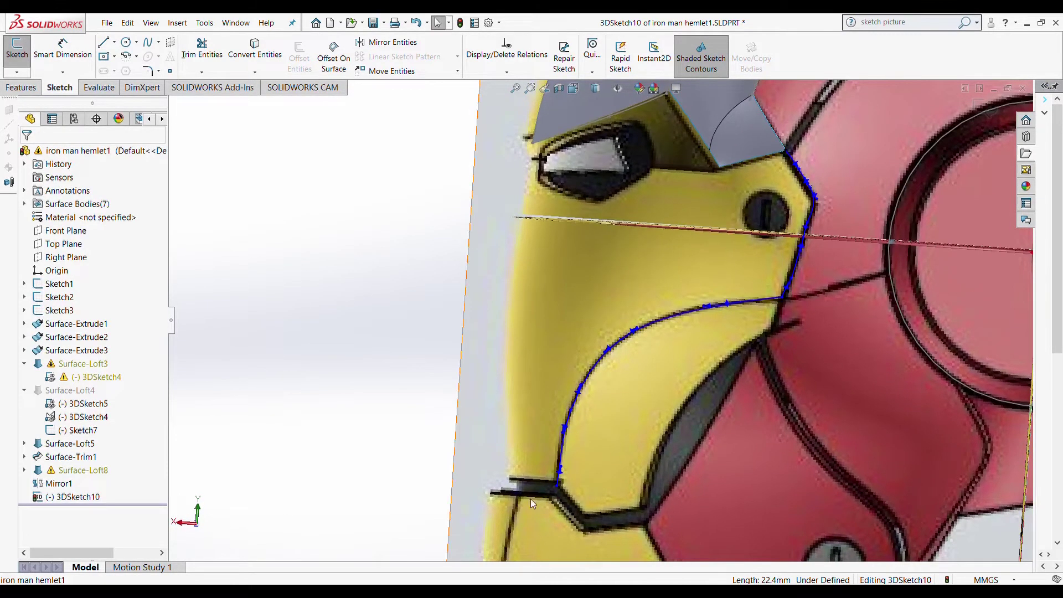
key("space")
left_click(490, 373)
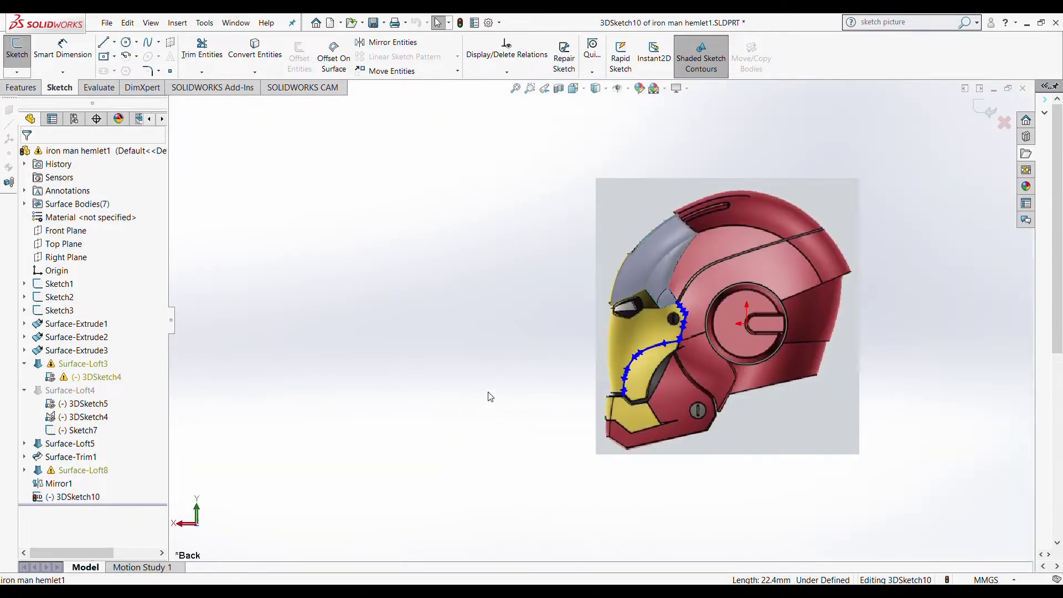
scroll(595, 352, "down", 5)
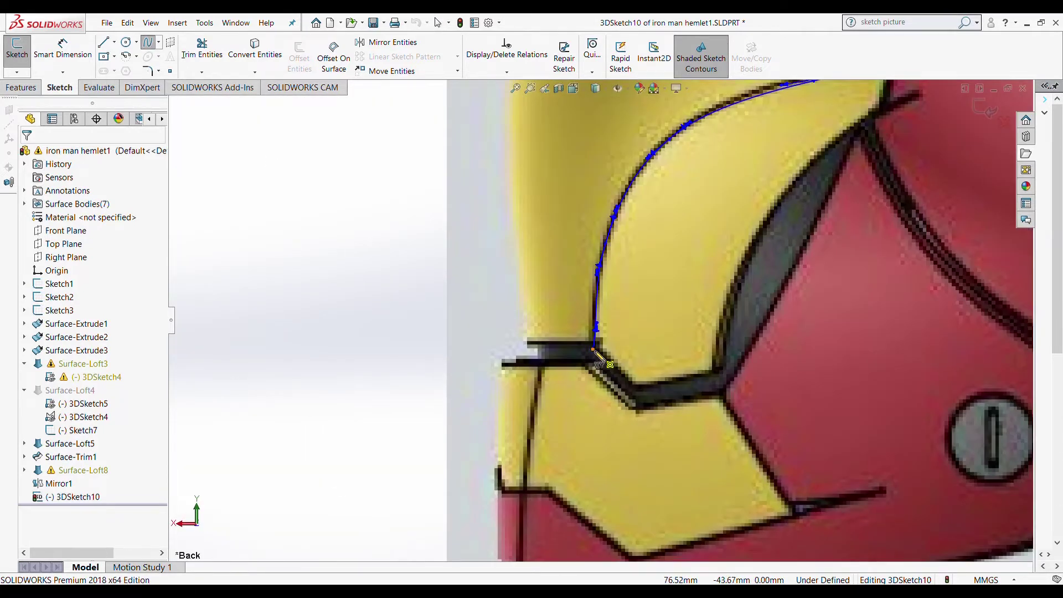
- Draw a short spline continuing from the existing spline's lower end
left_click(593, 350)
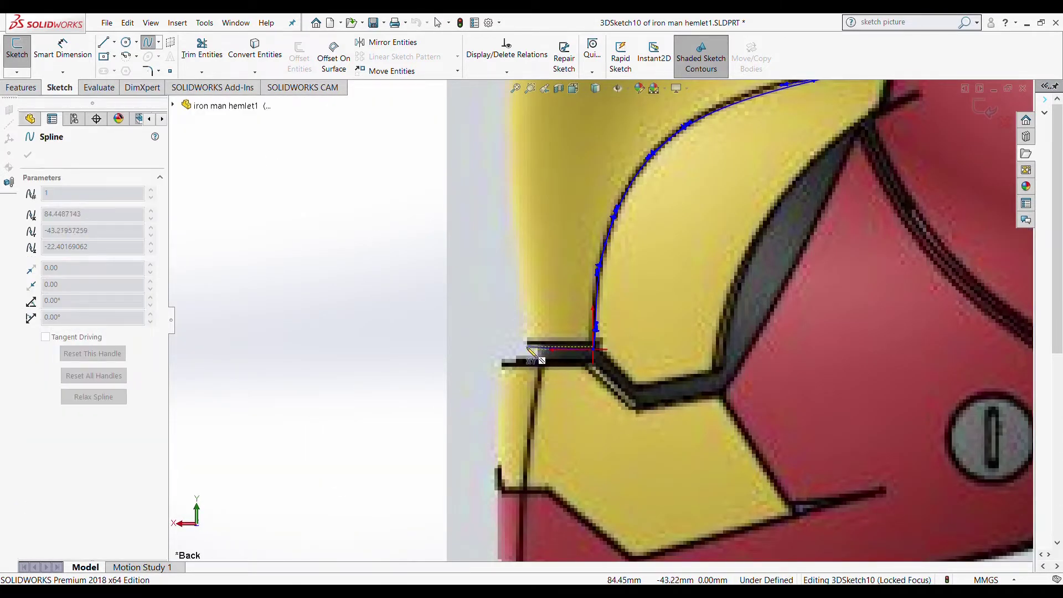
left_click(530, 345)
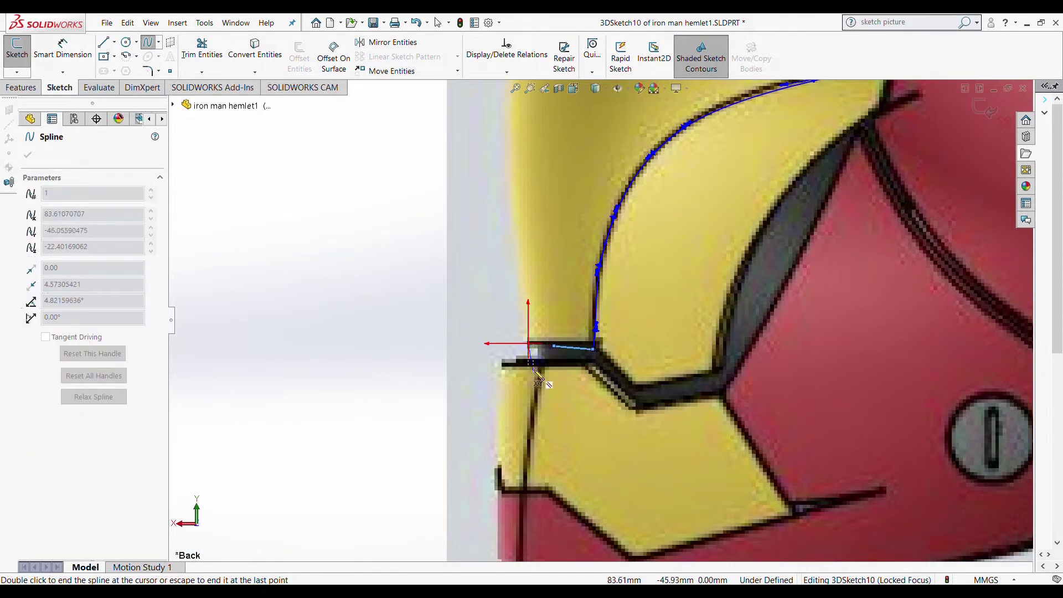
scroll(525, 357, "up", 2)
key("Escape")
key("Escape")
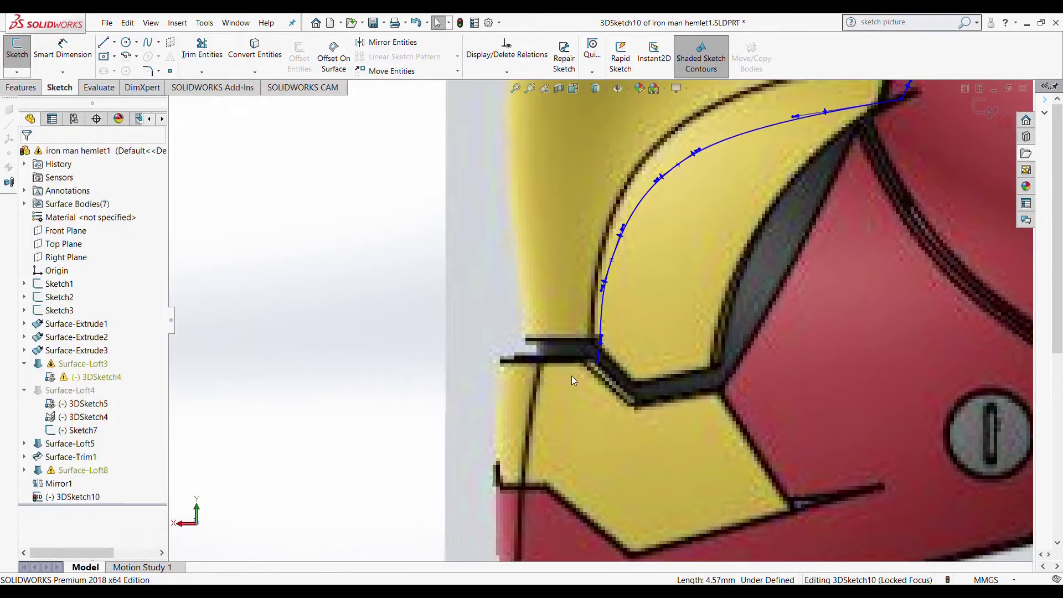
key("f")
key("ctrl+shift+z")
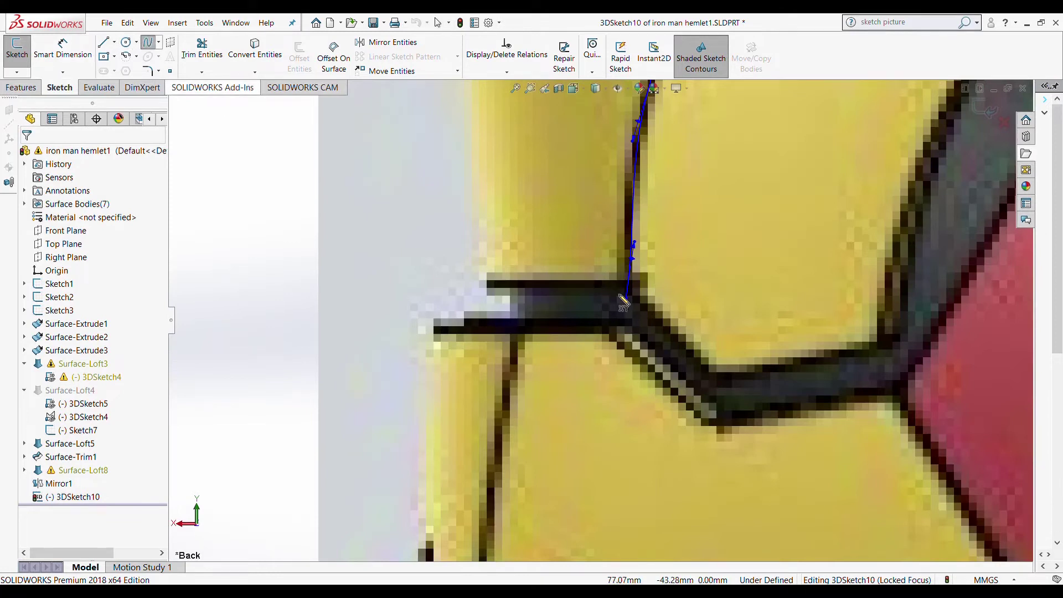
- Draw a spline from the blue line's endpoint to the jaw corner
left_click(623, 297)
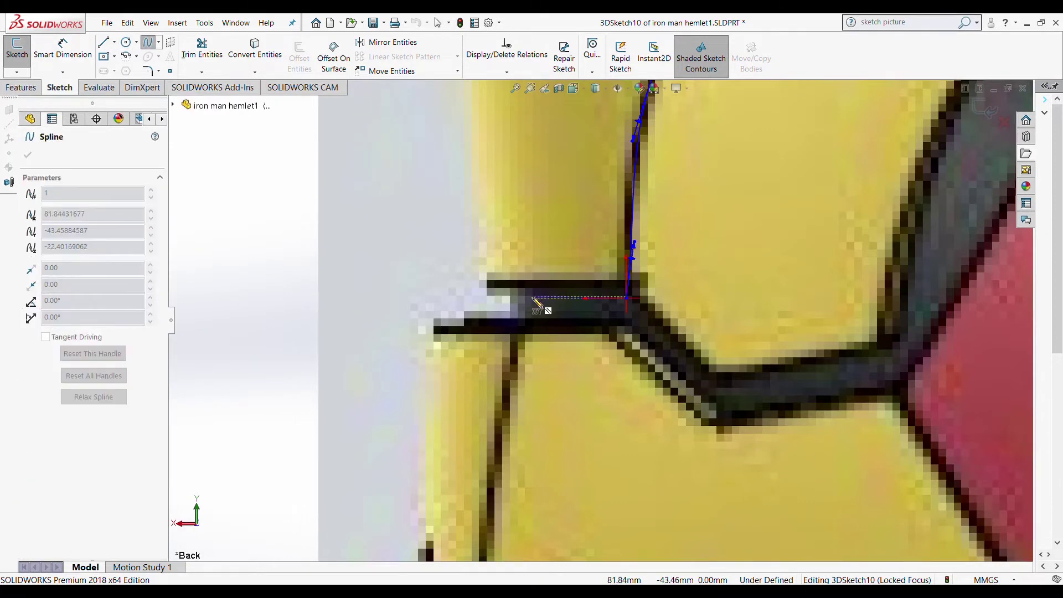
double_click(487, 300)
key("Escape")
middle_click_drag(566, 345, 580, 410)
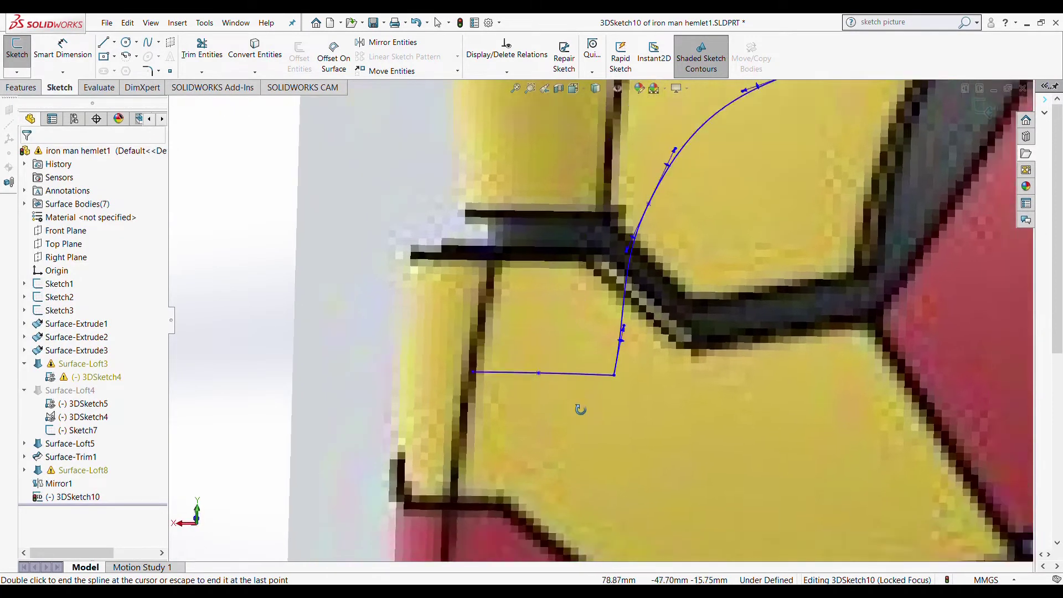
key("ctrl+shift+z")
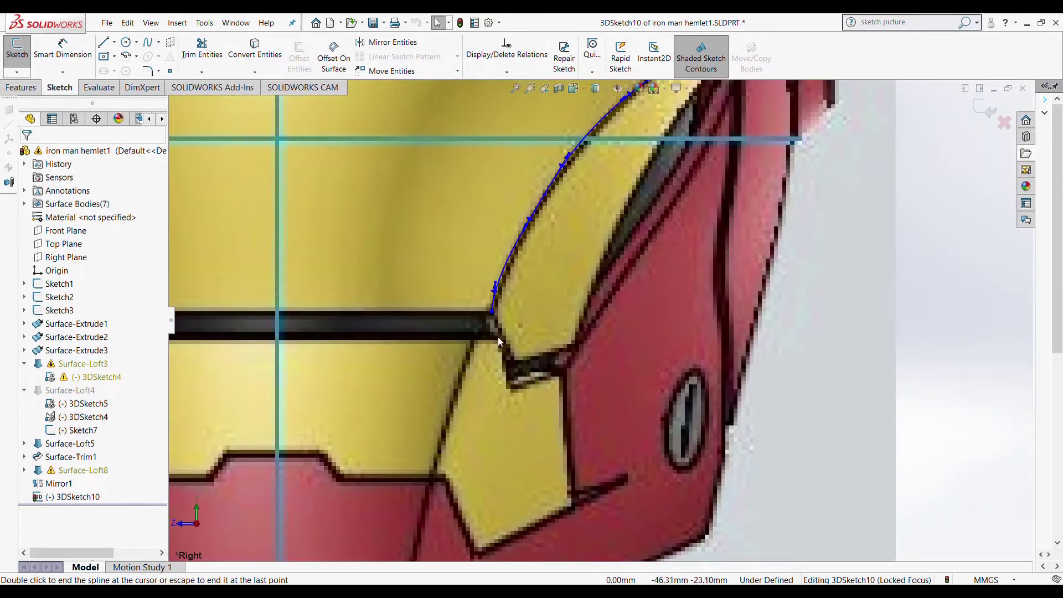
key("ctrl+shift+z")
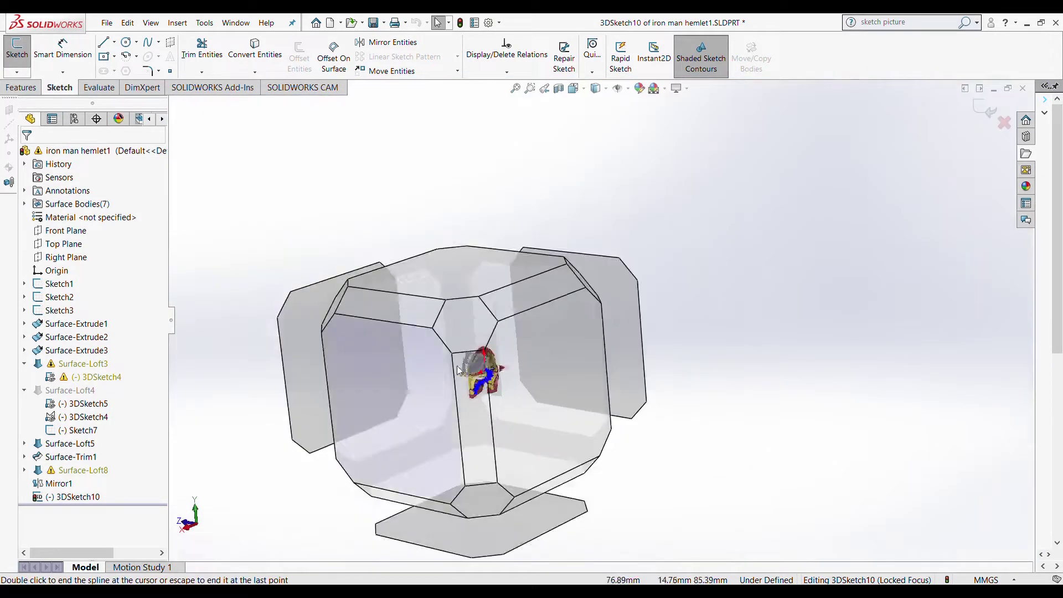
- Draw a spline to the centreline point, remove its coincident relation, and select it with the Front Plane
left_click(658, 291)
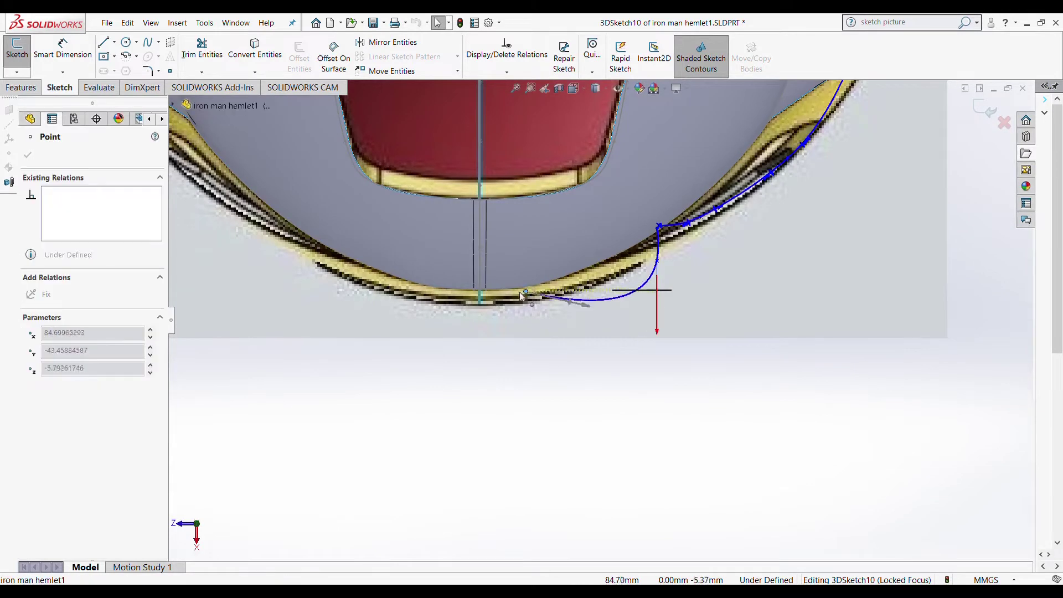
left_click(479, 290)
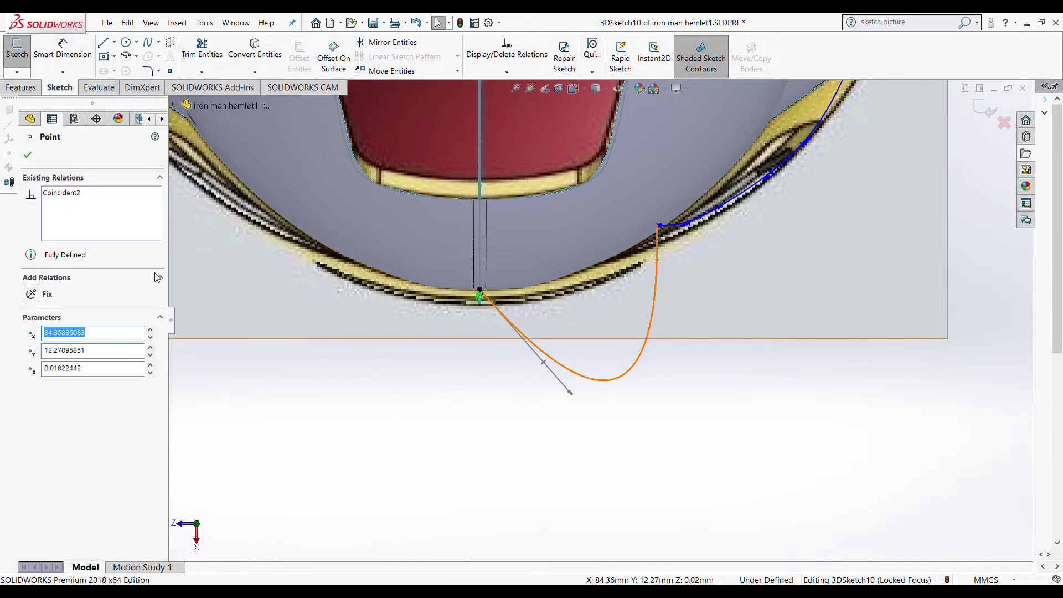
key("ctrl+z")
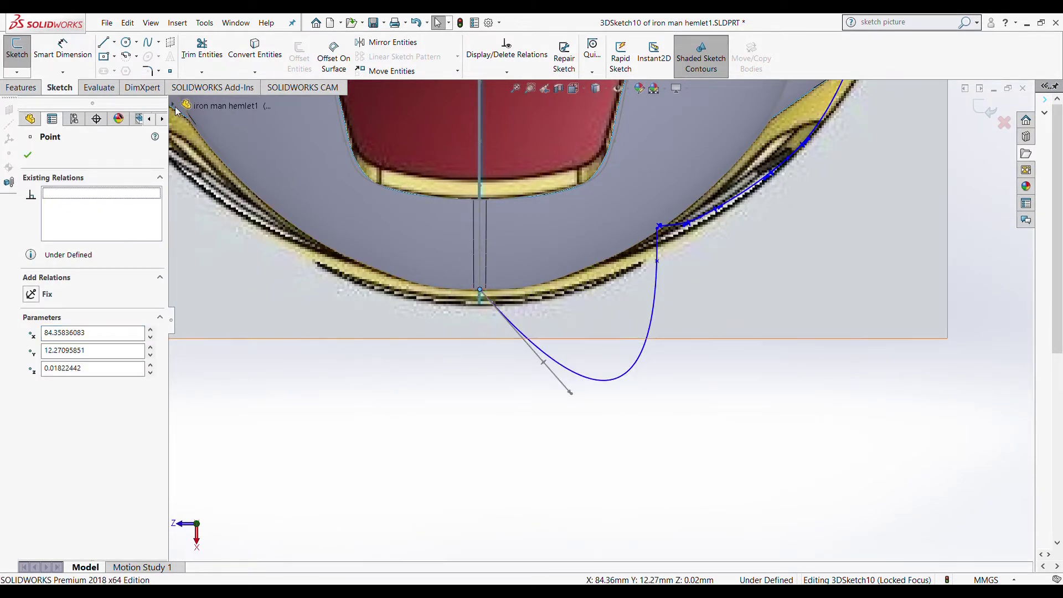
left_click(174, 106)
left_click(224, 186, "ctrl")
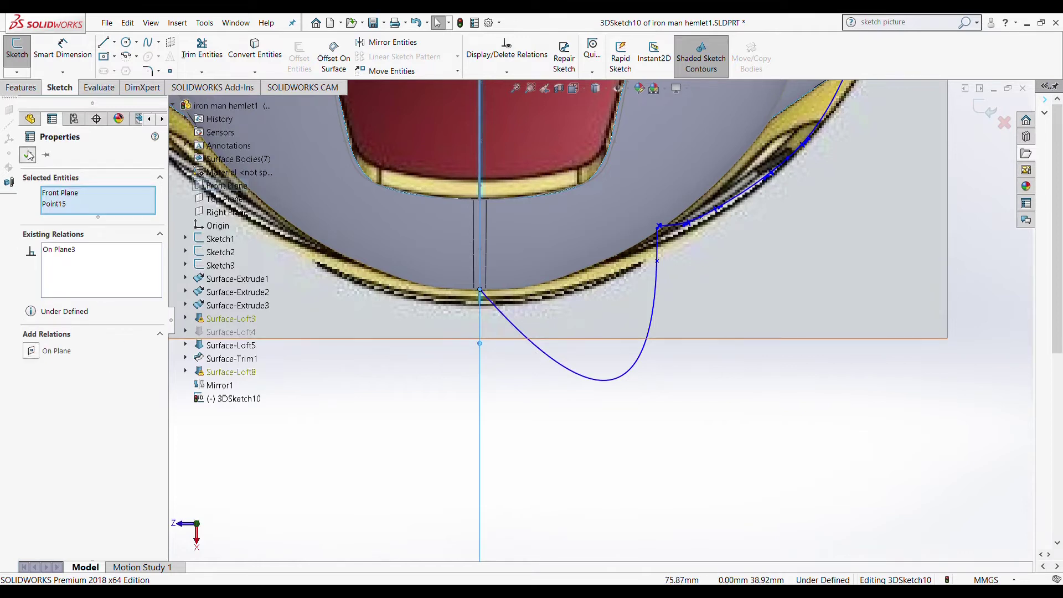
- Reshape the spline's loop and tangent handles so the curve hugs the helmet edge
left_click(604, 379)
left_click_drag(607, 380, 513, 359)
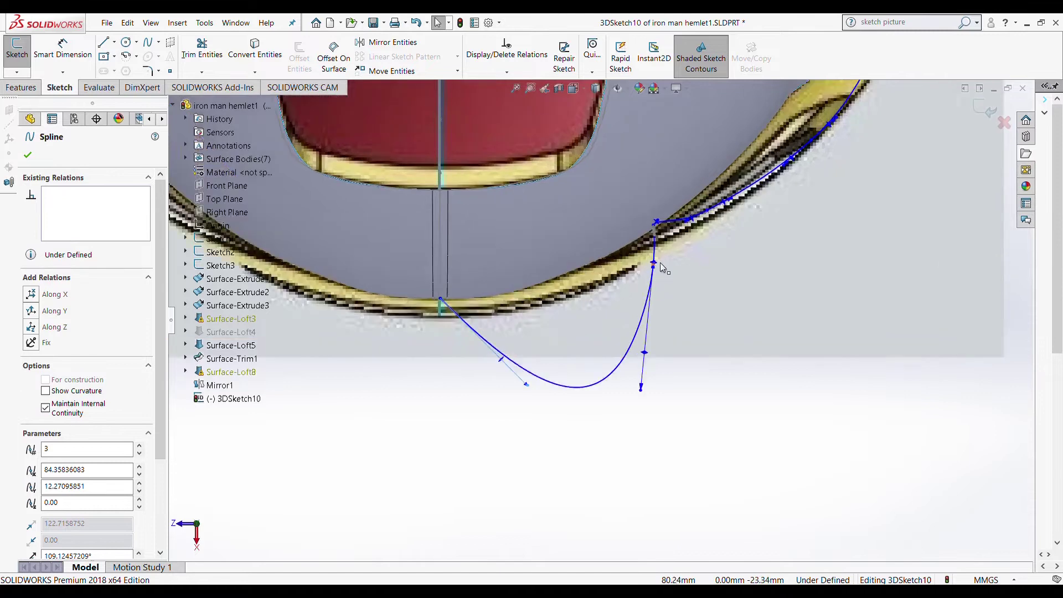
scroll(660, 262, "down", 5)
left_click_drag(588, 284, 488, 286)
left_click(28, 155)
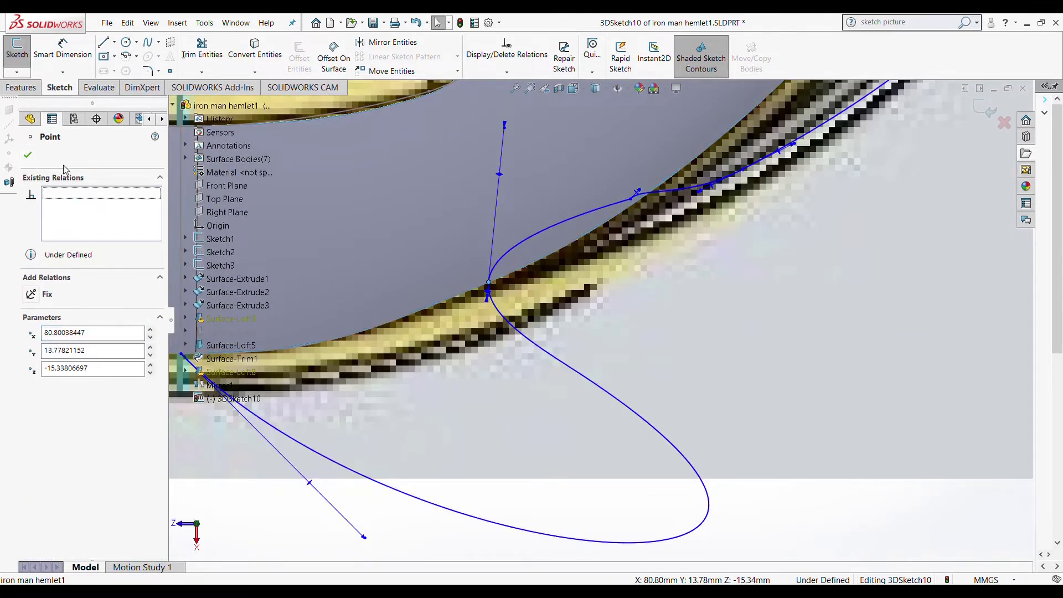
left_click_drag(505, 130, 449, 319)
left_click_drag(365, 537, 354, 340)
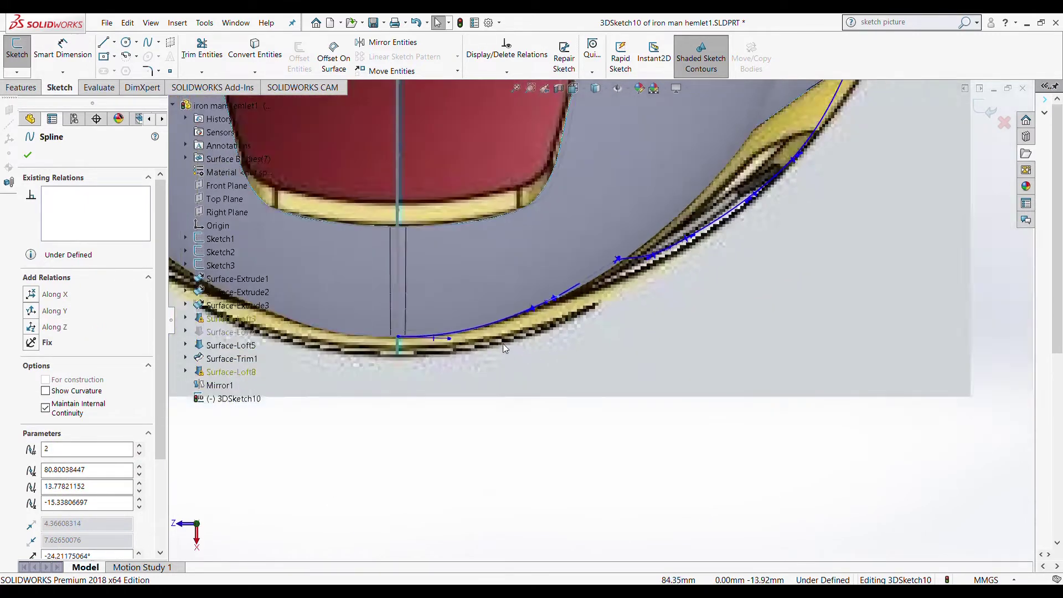
middle_click_drag(503, 343, 511, 283)
scroll(511, 284, "down", 2)
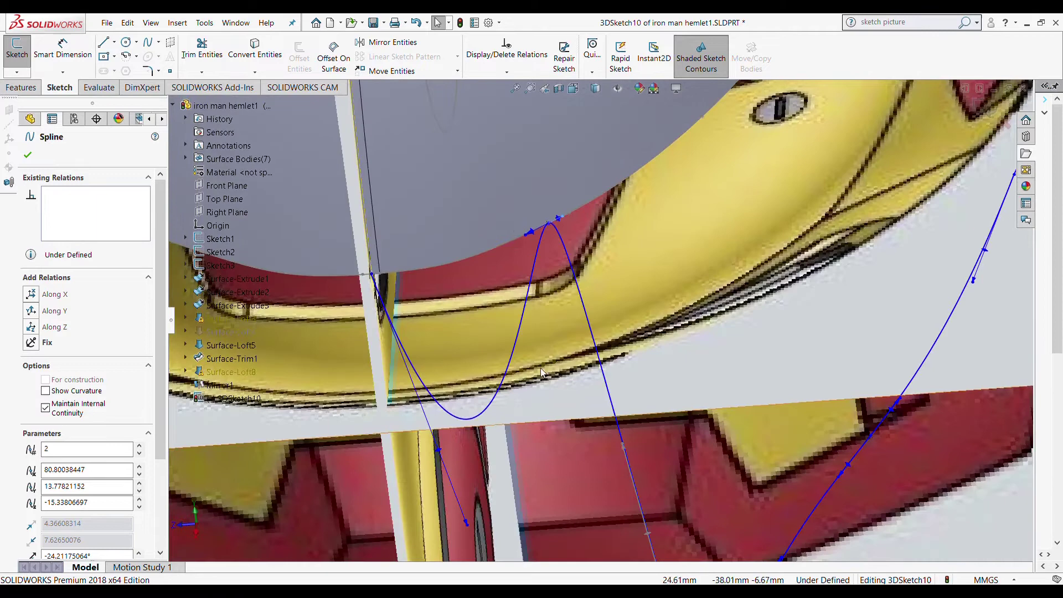
scroll(541, 368, "down", 2)
scroll(522, 450, "down", 2)
scroll(491, 473, "down", 2)
- In the Right view, check the endpoint's On Plane3 relation and drag it down to about X 83.99, Y -43.50
key("ctrl+4")
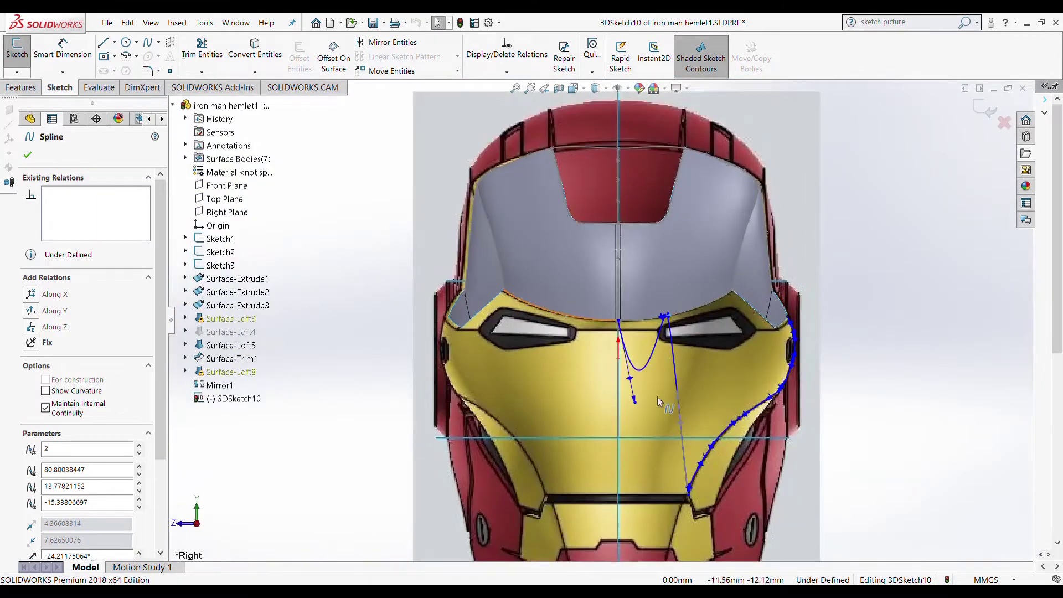
left_click(667, 536)
left_click_drag(669, 540, 668, 532)
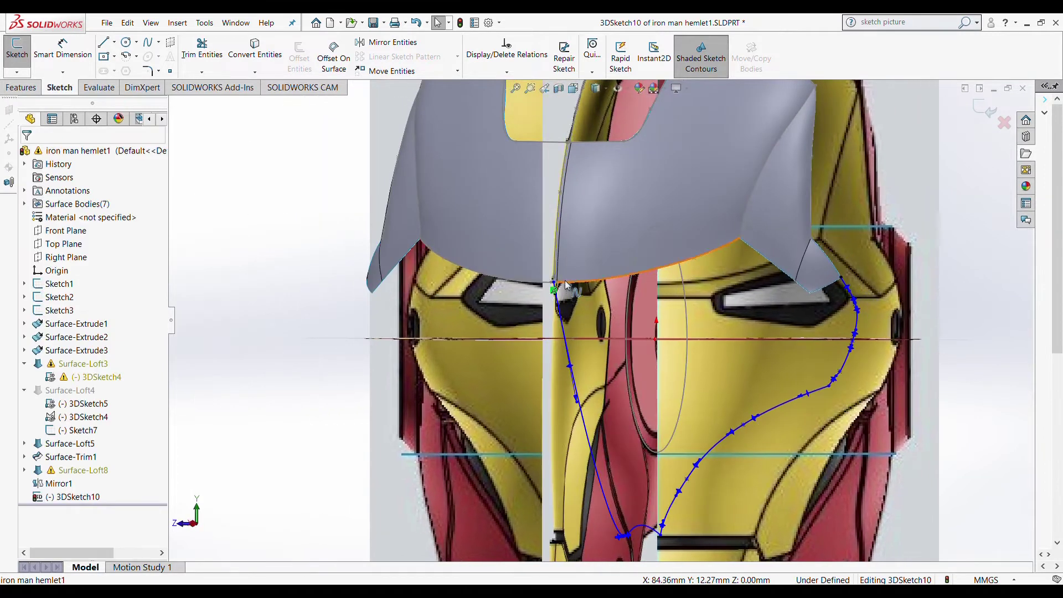
left_click(554, 283)
left_click(562, 325)
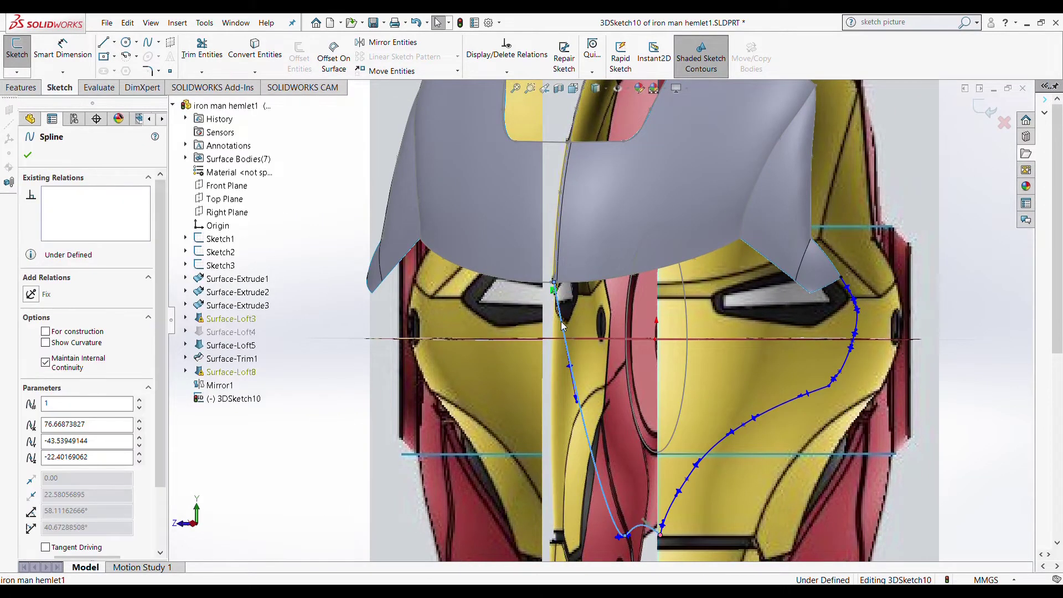
left_click(555, 285)
left_click(67, 194)
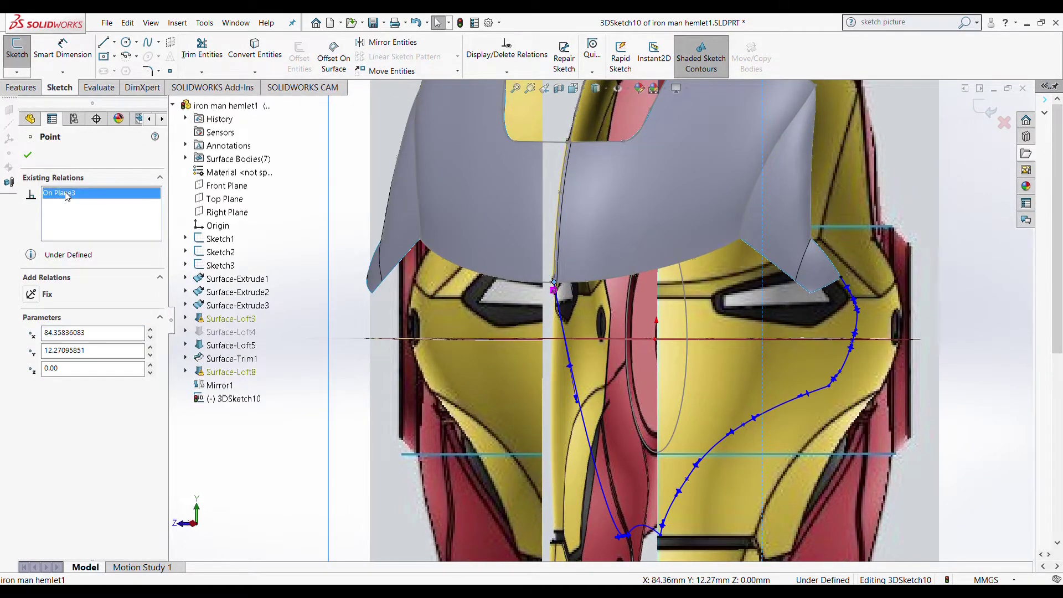
left_click_drag(555, 285, 559, 537)
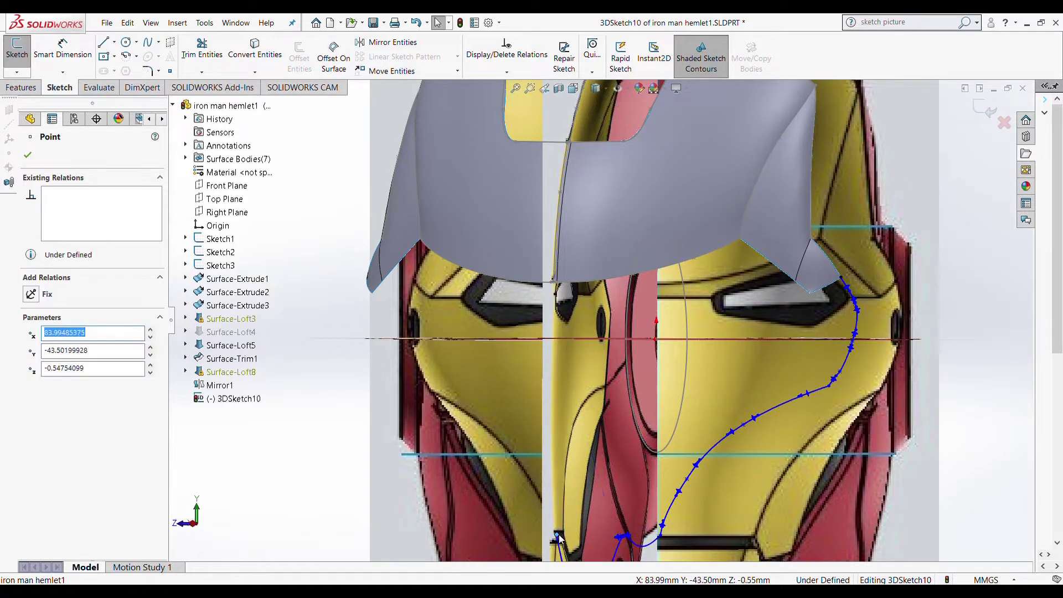
key("Escape")
key("space")
- Drag the lower spline flat along the dark mouth bar
left_click(428, 435)
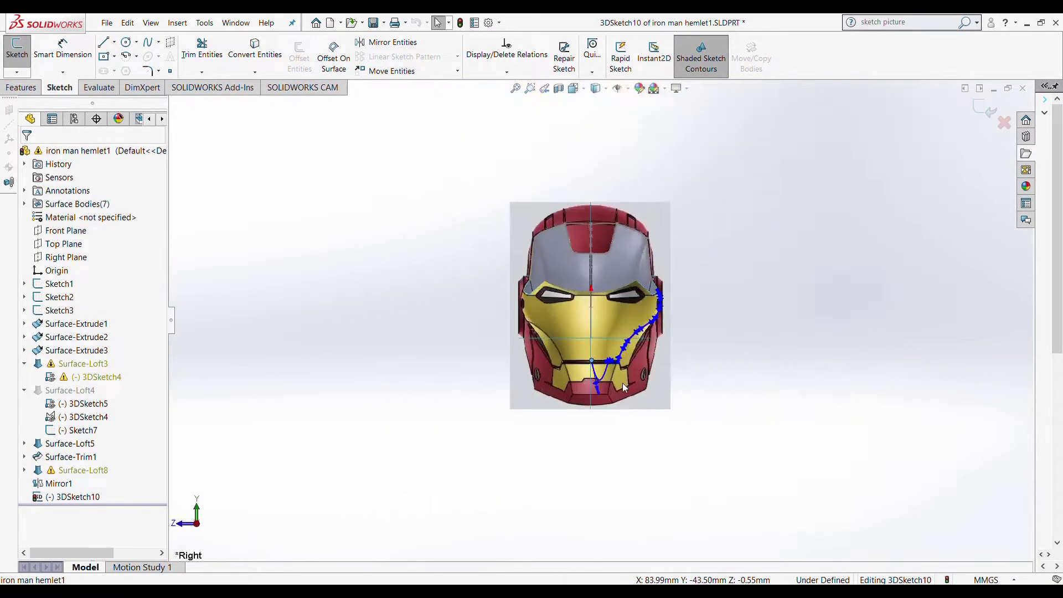
scroll(536, 403, "up", 5)
left_click_drag(525, 411, 551, 209)
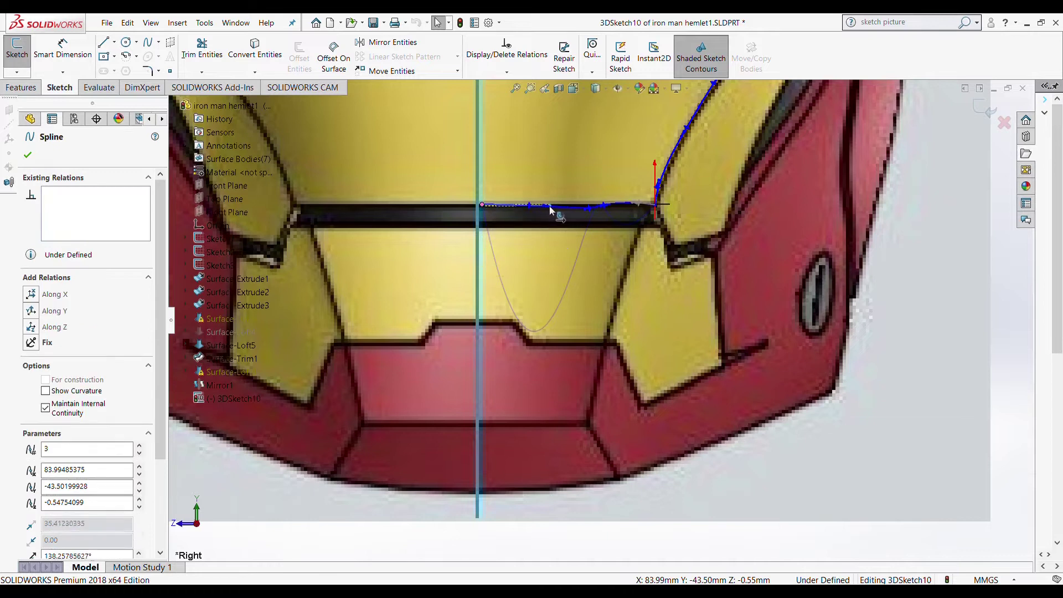
scroll(538, 209, "up", 5)
- Add an On Plane relation between the spline's left endpoint and the Front Plane, then check its points
left_click(567, 228)
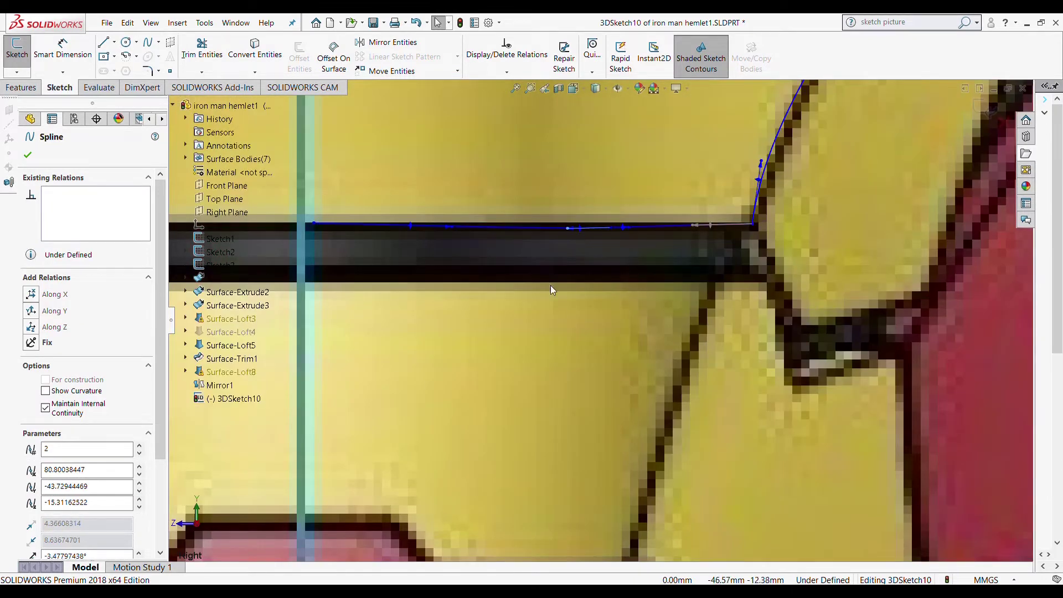
left_click(313, 224)
left_click(223, 188, "ctrl")
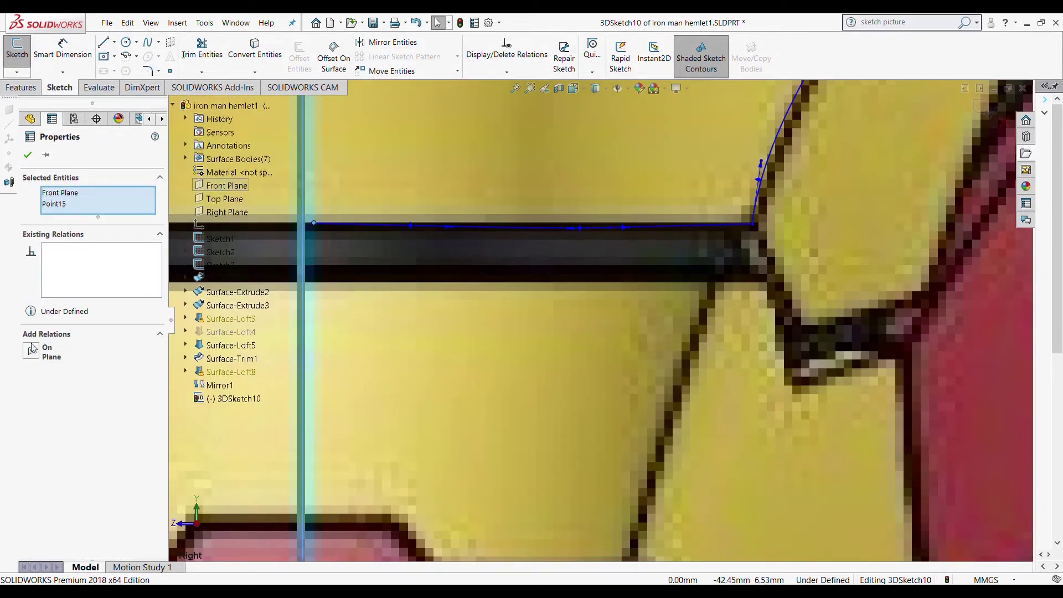
left_click(31, 350)
left_click(469, 233)
left_click(634, 235)
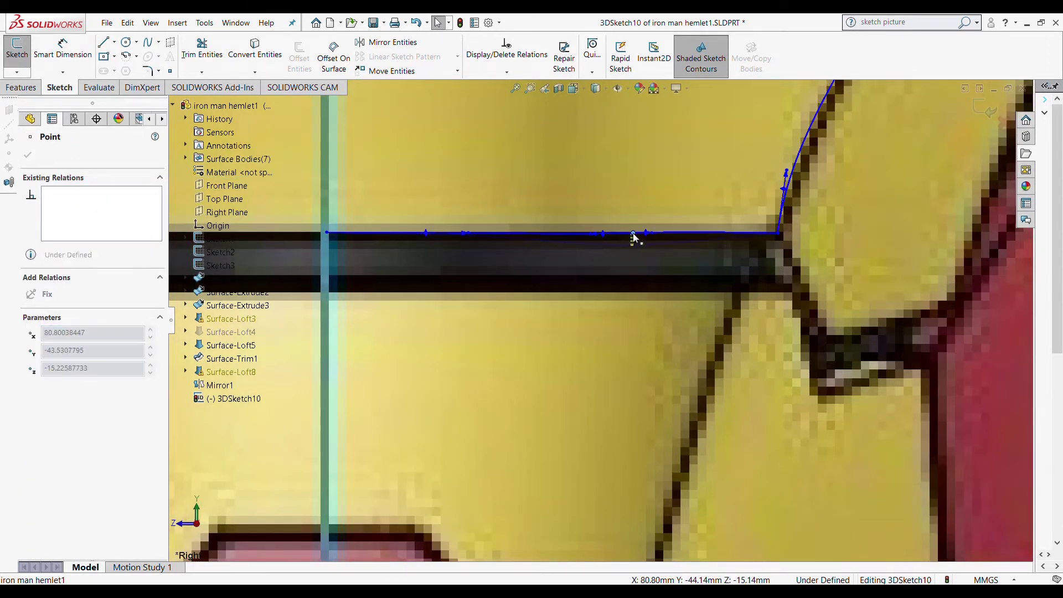
scroll(603, 300, "up", 4)
mouse_move(737, 366)
middle_mouse_down()
mouse_move(670, 370)
mouse_move(764, 379)
middle_mouse_up()
- Close the current sketch, start 3DSketch12, and face the helmet from the Right view
left_click(16, 49)
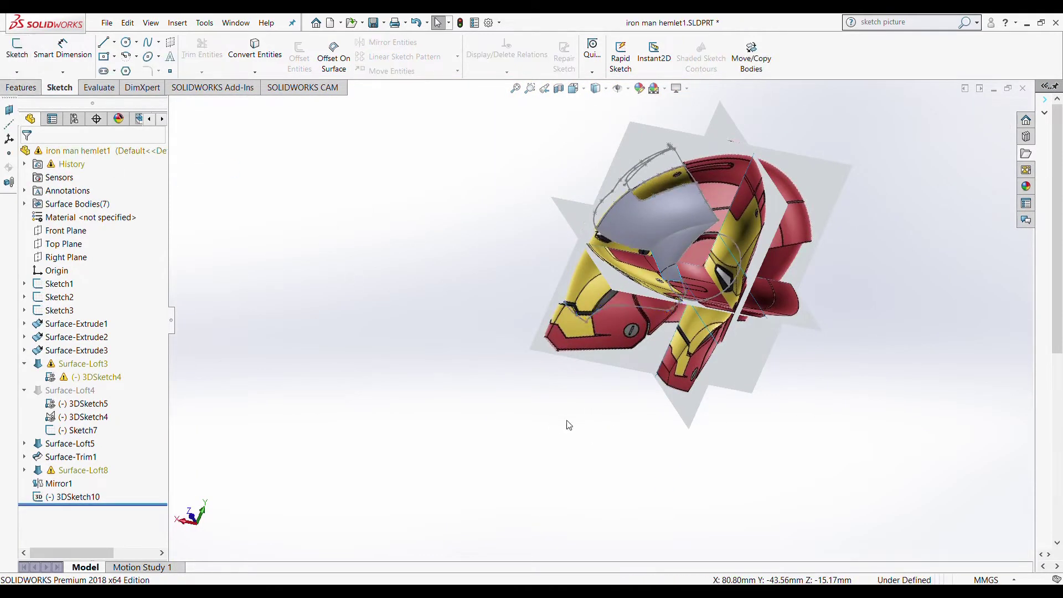
left_click(16, 71)
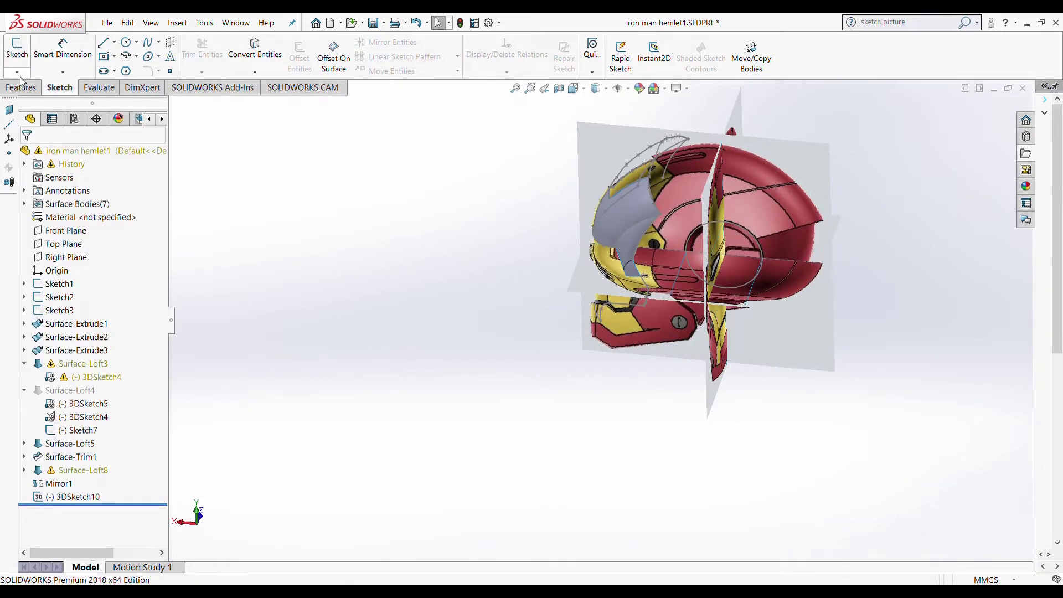
left_click(30, 92)
mouse_move(581, 311)
middle_mouse_down()
mouse_move(608, 316)
mouse_move(570, 375)
middle_mouse_up()
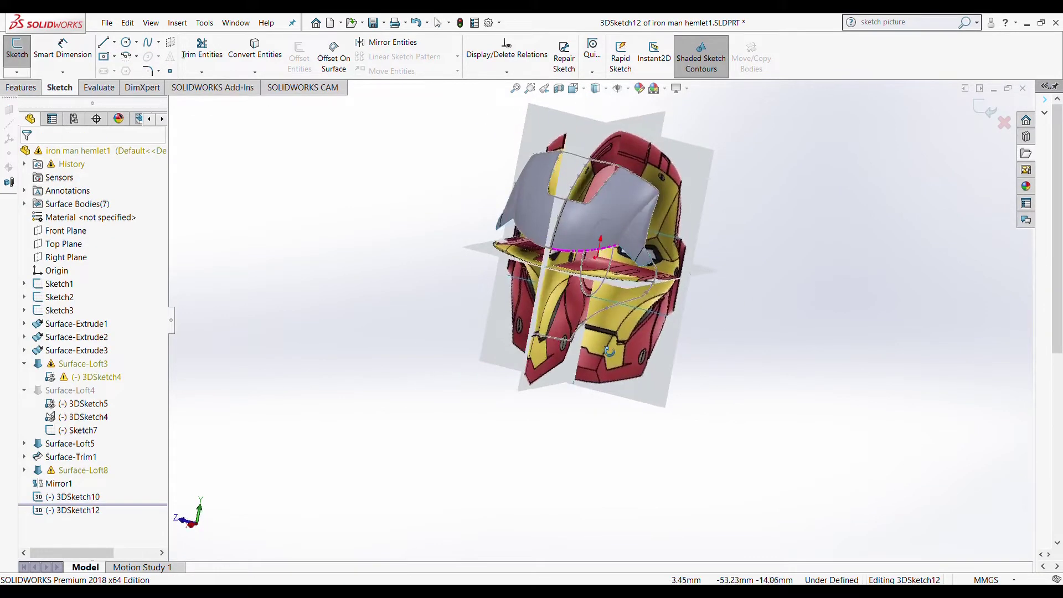
key("space")
left_click(483, 448)
- From a zoomed-in Back view, draw a short line along the eye opening's lower edge
scroll(631, 338, "down", 3)
middle_click_drag(715, 178, 309, 391)
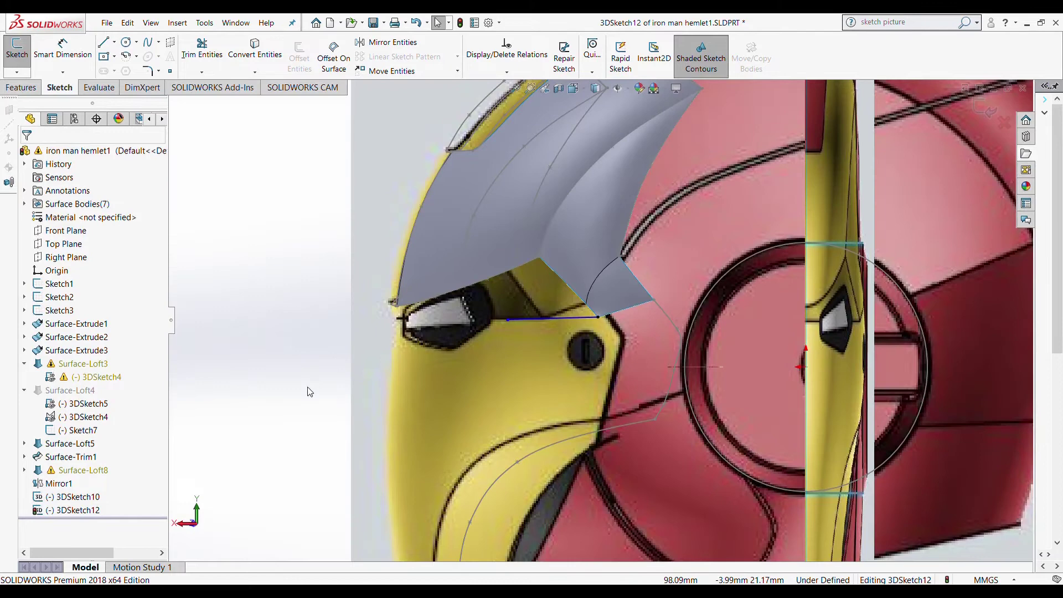
middle_click_drag(468, 374, 470, 398)
key("space")
left_click(470, 406)
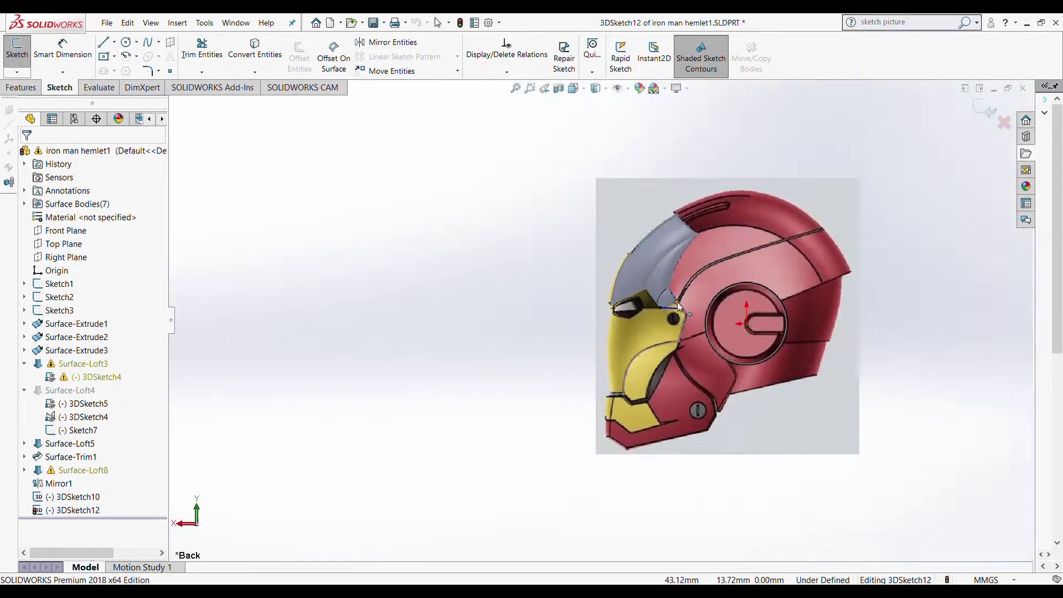
scroll(603, 341, "down", 5)
left_click_drag(631, 325, 400, 321)
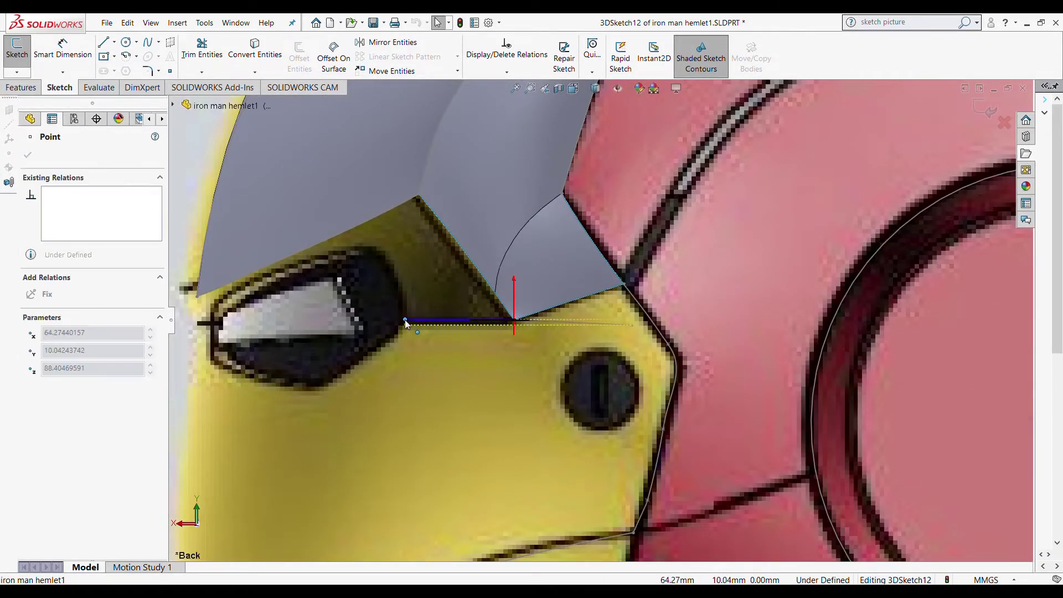
scroll(486, 382, "up", 4)
scroll(503, 380, "up", 2)
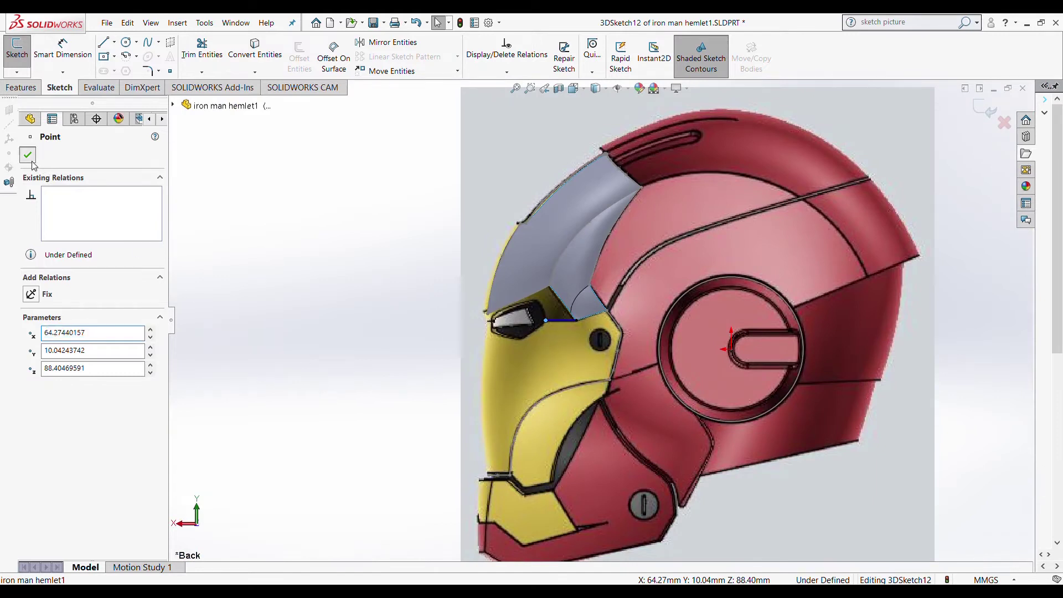
left_click(33, 164)
middle_click_drag(499, 333, 498, 347)
scroll(629, 314, "up", 5)
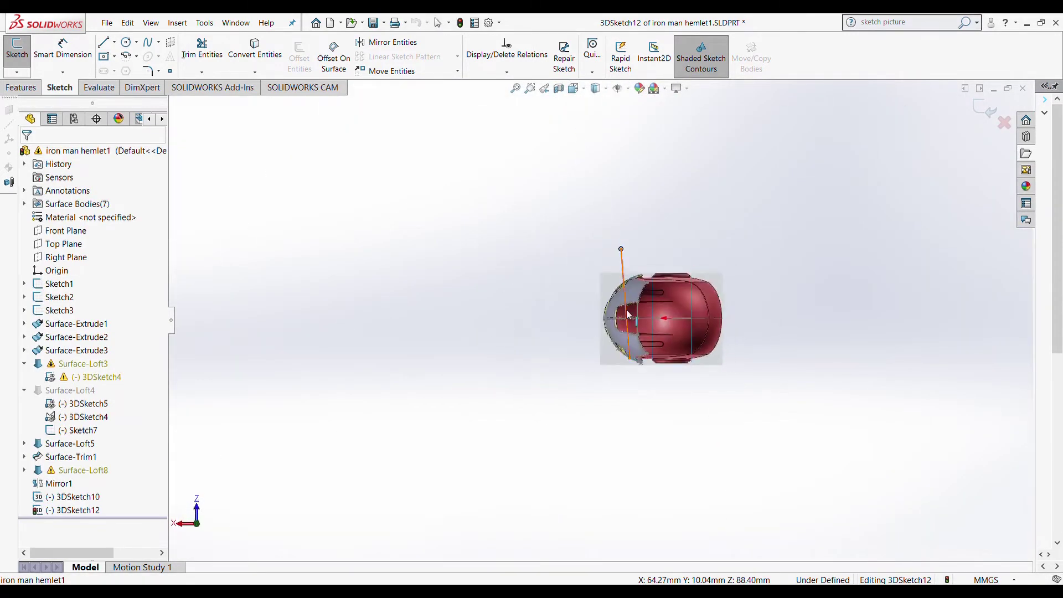
scroll(629, 315, "down", 5)
- Move the line's top end point onto the eye opening's lower edge
scroll(608, 310, "up", 3)
left_click(574, 177)
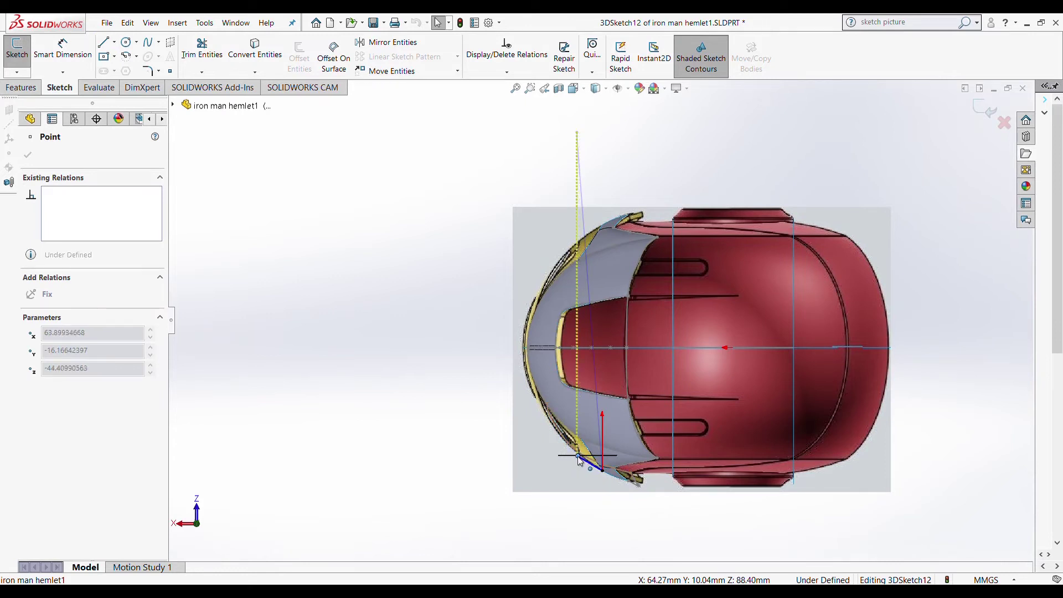
scroll(579, 461, "down", 6)
mouse_move(586, 273)
left_mouse_down()
mouse_move(591, 250)
mouse_move(607, 244)
left_mouse_up()
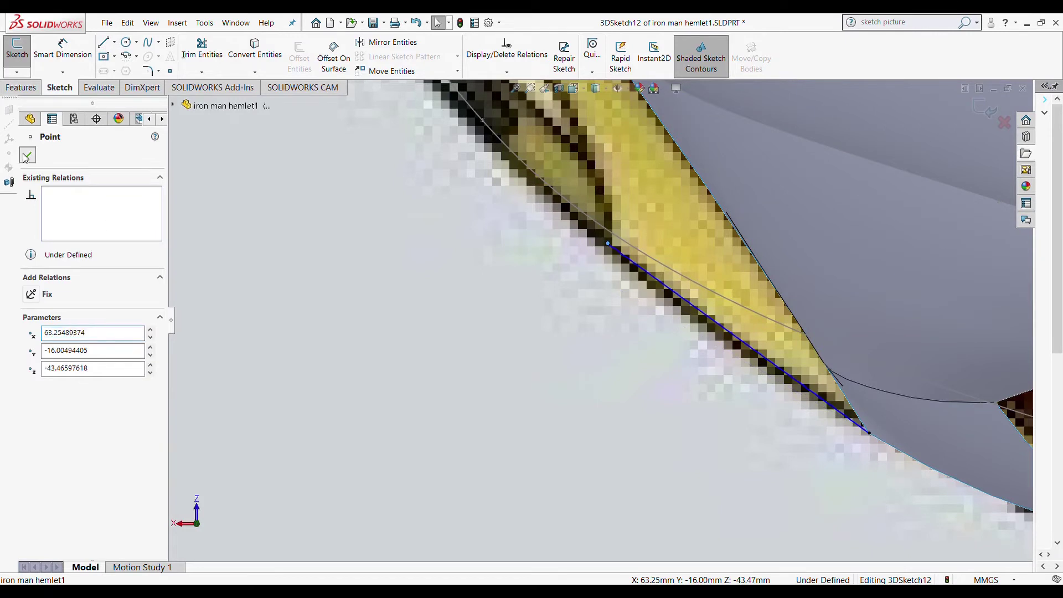
left_click(27, 156)
scroll(406, 391, "up", 10)
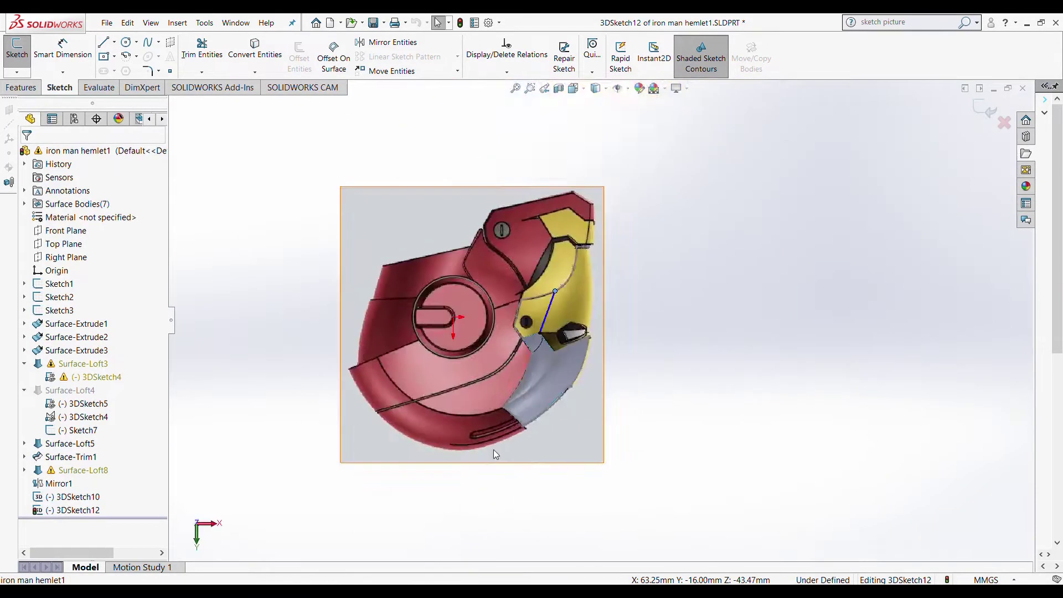
scroll(540, 322, "down", 4)
- Drag the line's upper end down beside the eye and confirm the Line Properties
left_click(563, 247)
left_click_drag(563, 246, 574, 339)
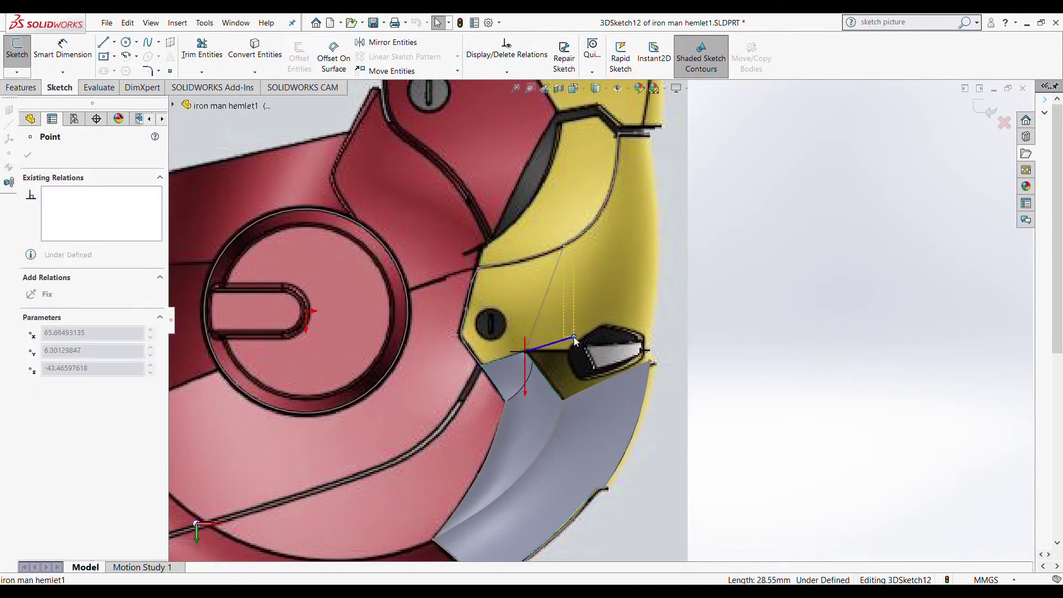
scroll(564, 354, "up", 10)
middle_click_drag(565, 354, 598, 572)
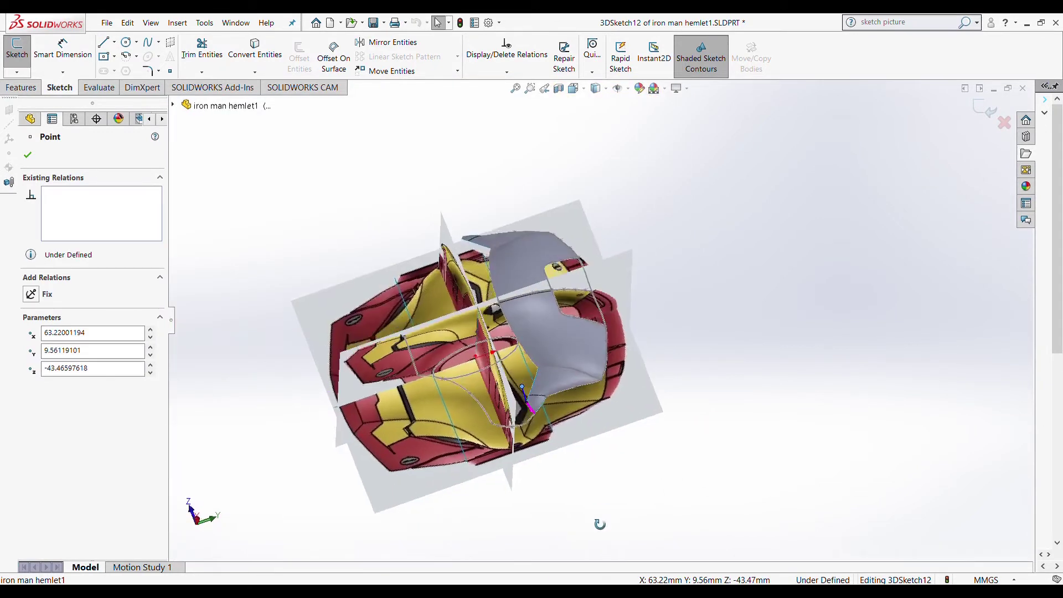
left_click(27, 155)
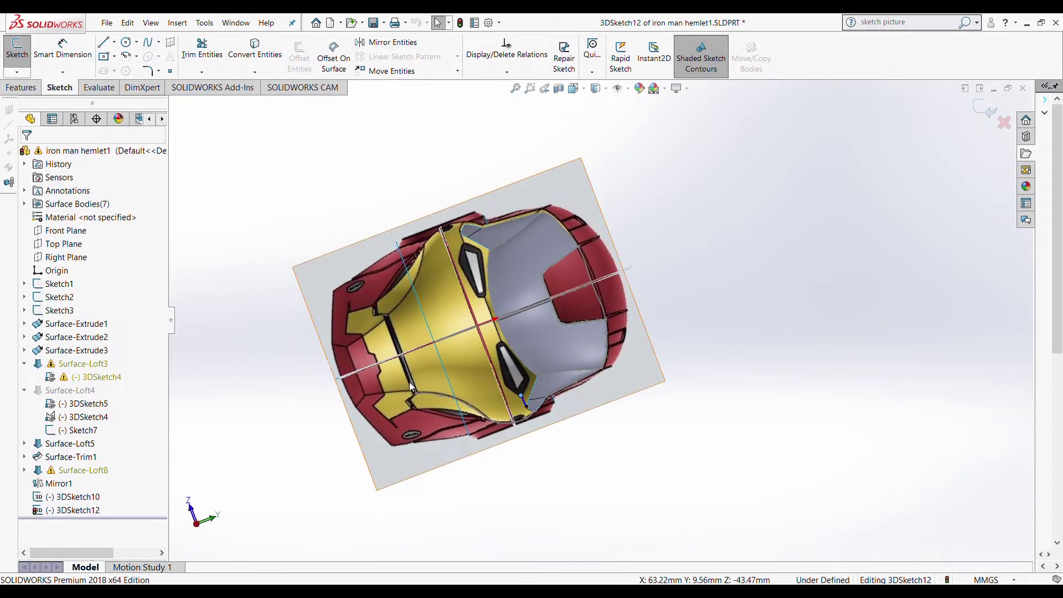
left_click(525, 405)
left_click(27, 155)
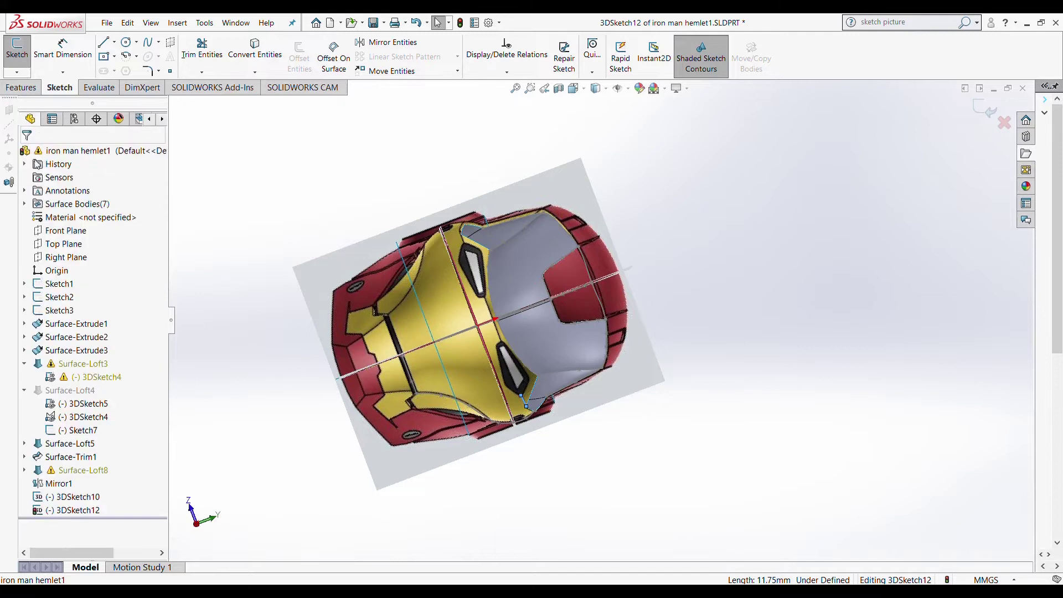
scroll(474, 339, "down", 5)
scroll(474, 339, "down", 3)
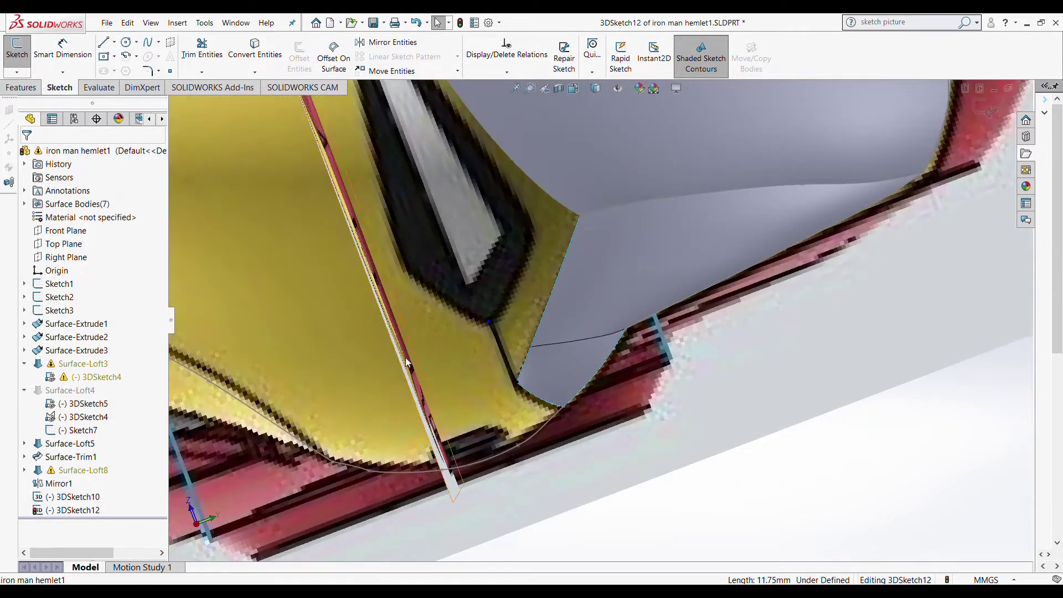
- Draw a 3D line from the existing sketch point to the eye corner and check its end point
key("l")
left_click(489, 321)
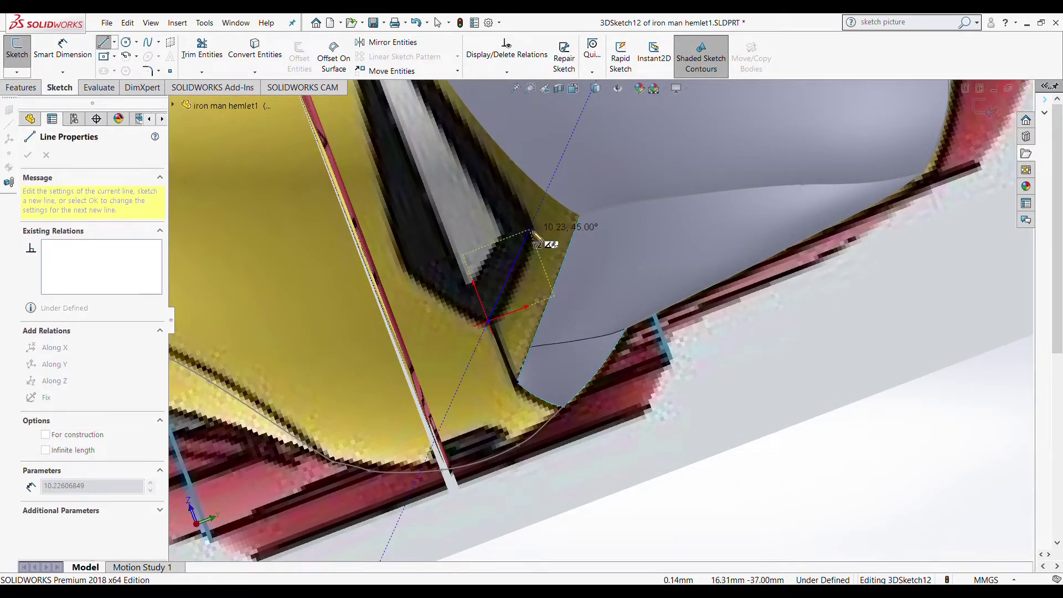
left_click(536, 232)
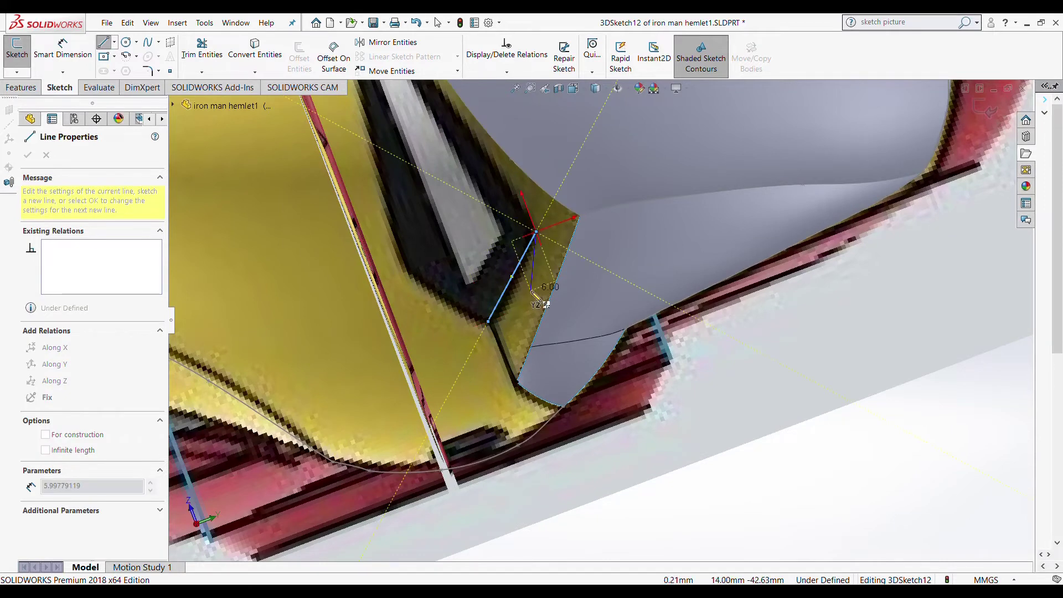
key("Escape")
left_click(488, 322)
key("Escape")
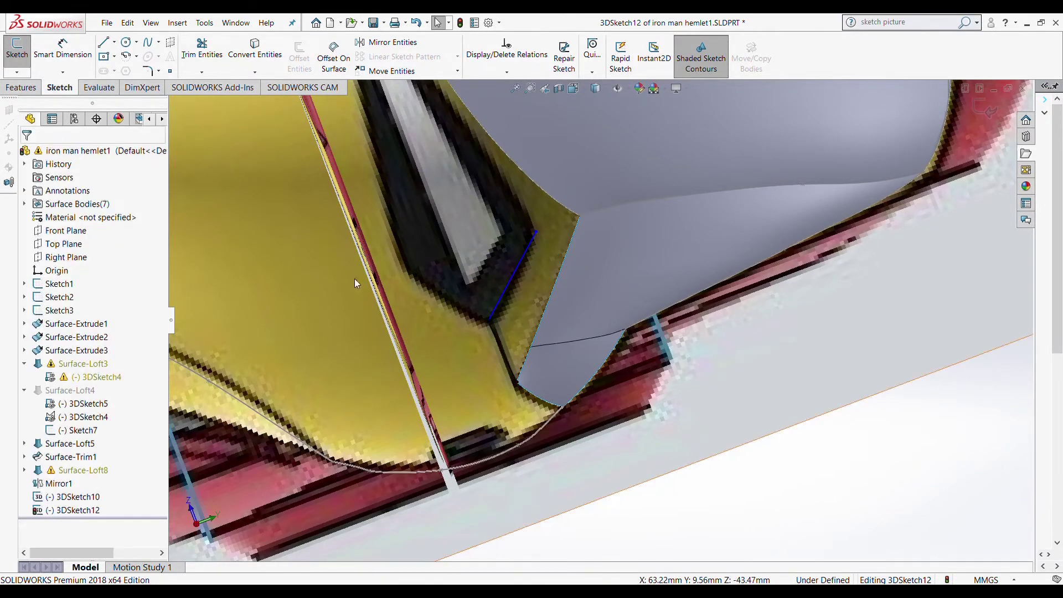
- Check the new line from behind, then add a line ending at the eye opening's lower corner
middle_click_drag(355, 278, 517, 289)
key("ctrl+2")
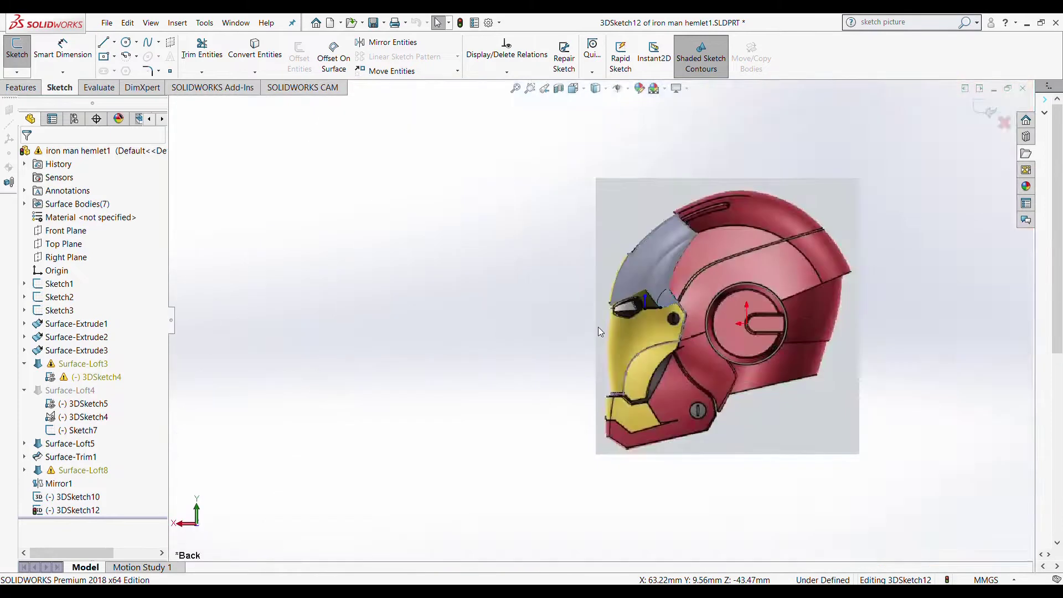
scroll(598, 327, "down", 5)
left_click(615, 256)
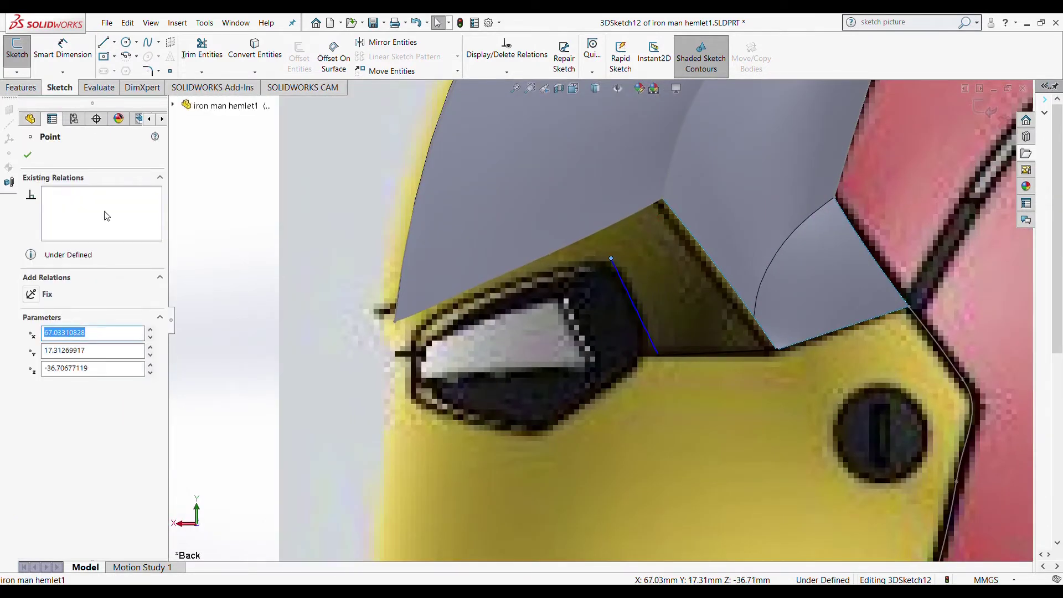
key("Escape")
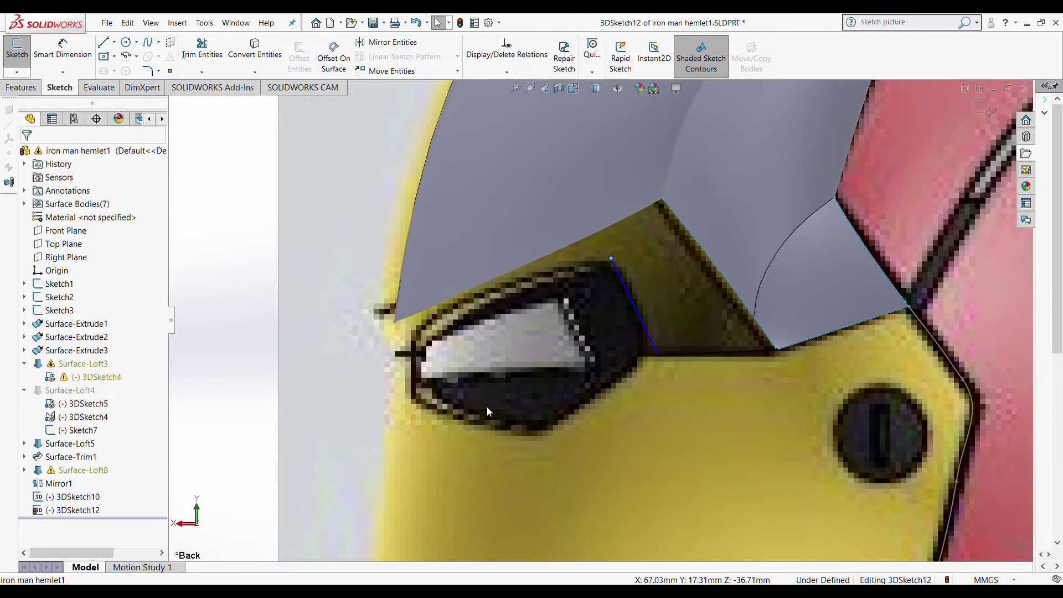
mouse_move(487, 407)
middle_mouse_down()
mouse_move(604, 468)
mouse_move(672, 339)
middle_mouse_up()
scroll(665, 430, "up", 5)
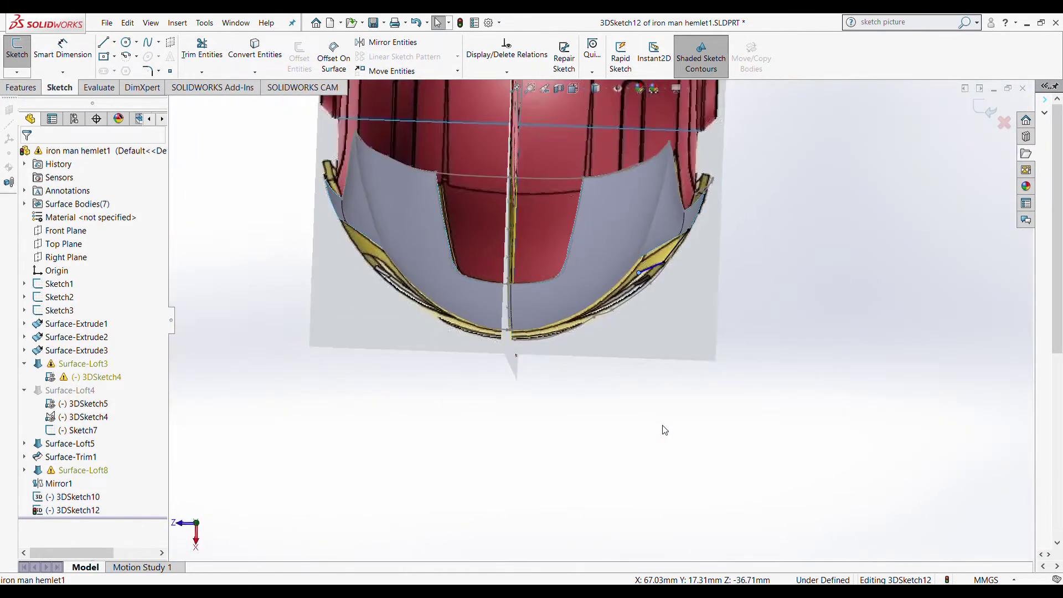
scroll(664, 286, "down", 4)
mouse_move(605, 422)
middle_mouse_down()
mouse_move(603, 226)
mouse_move(490, 249)
middle_mouse_up()
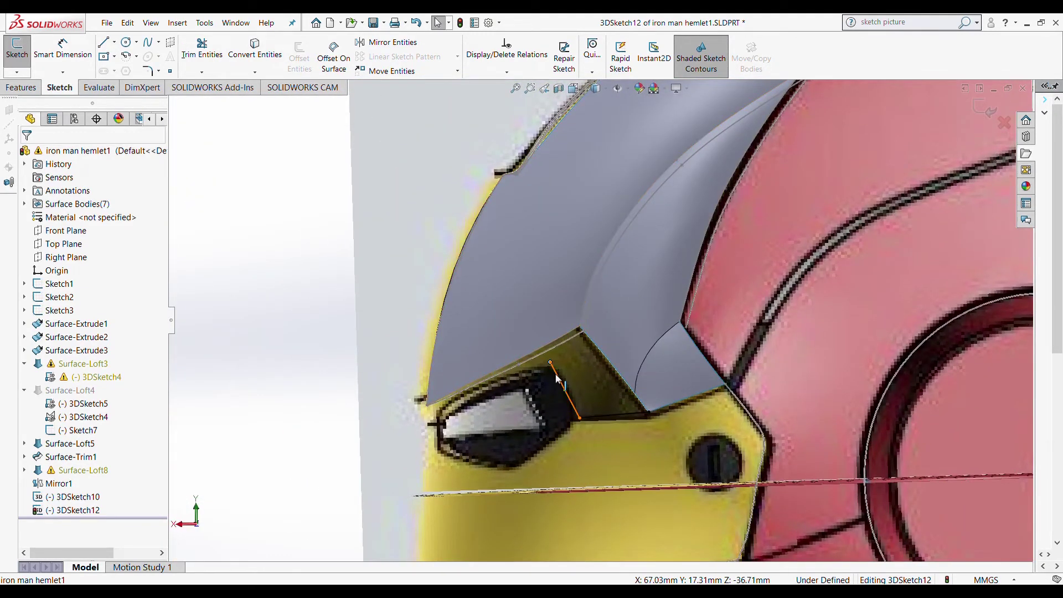
key("l")
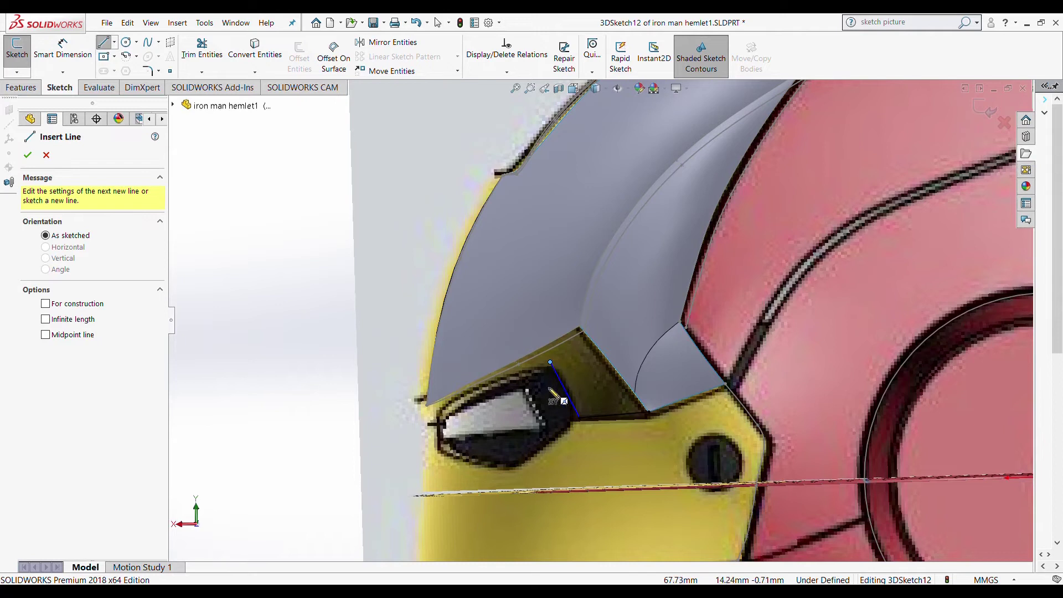
left_click(579, 424)
key("Escape")
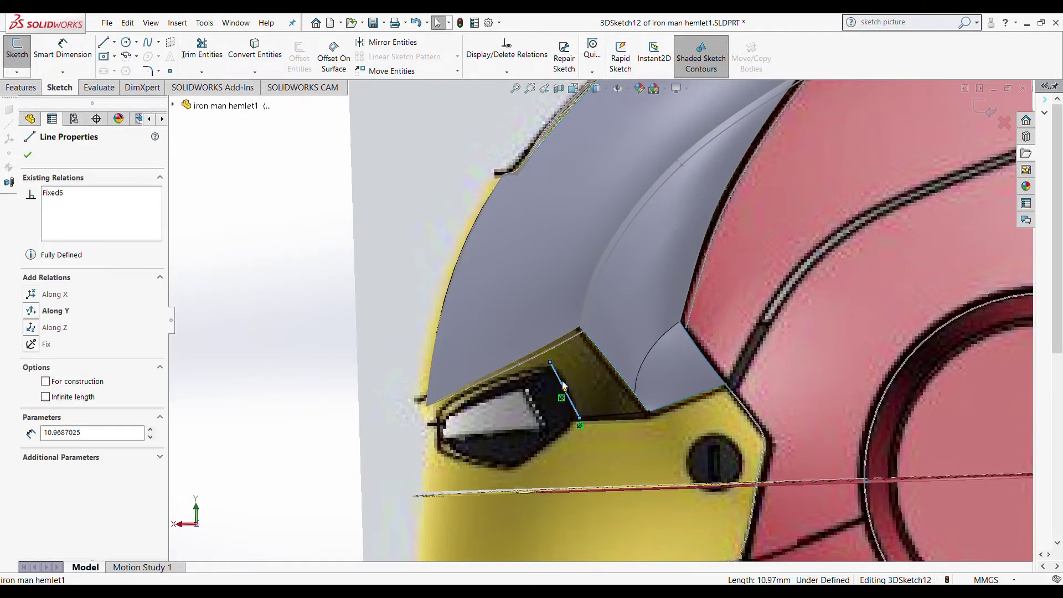
- In the front-on view, draw a line from the eye line's upper end to the eye corner
scroll(561, 385, "up", 3)
scroll(560, 385, "up", 3)
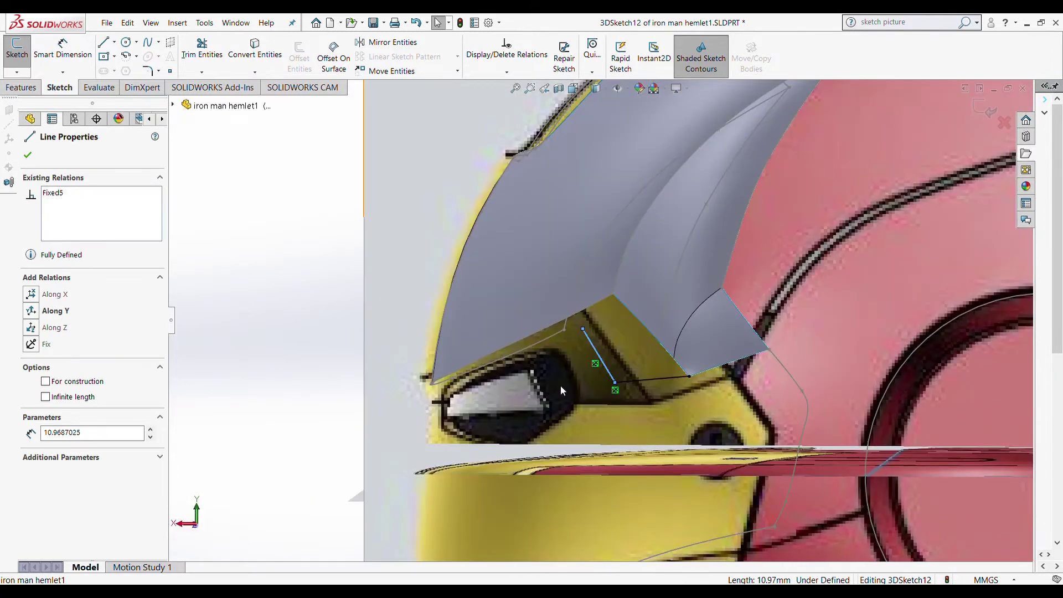
scroll(561, 386, "up", 8)
key("ctrl+4")
scroll(564, 343, "down", 6)
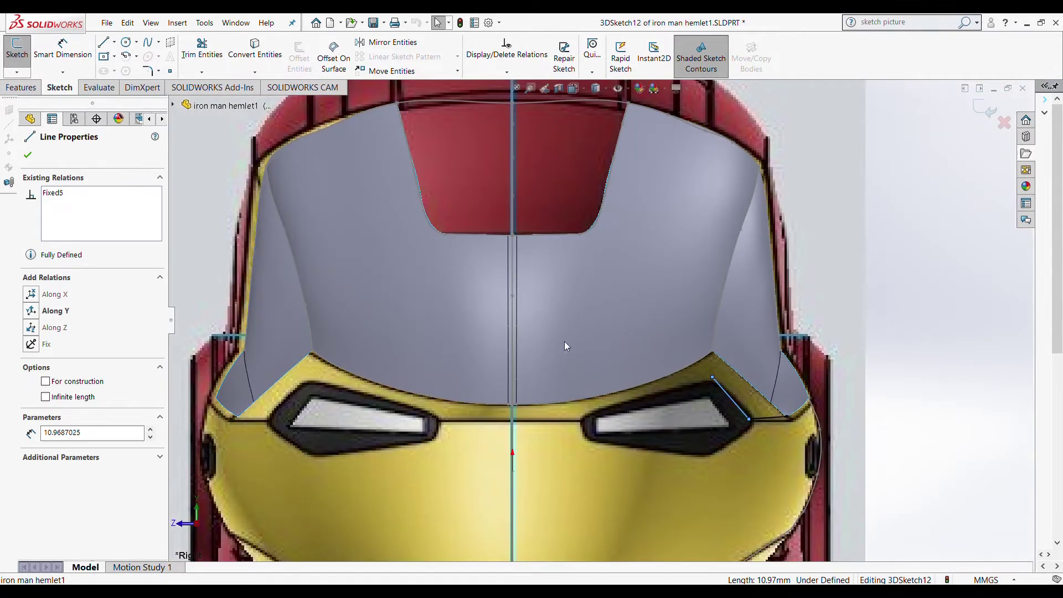
key("l")
left_click(712, 377)
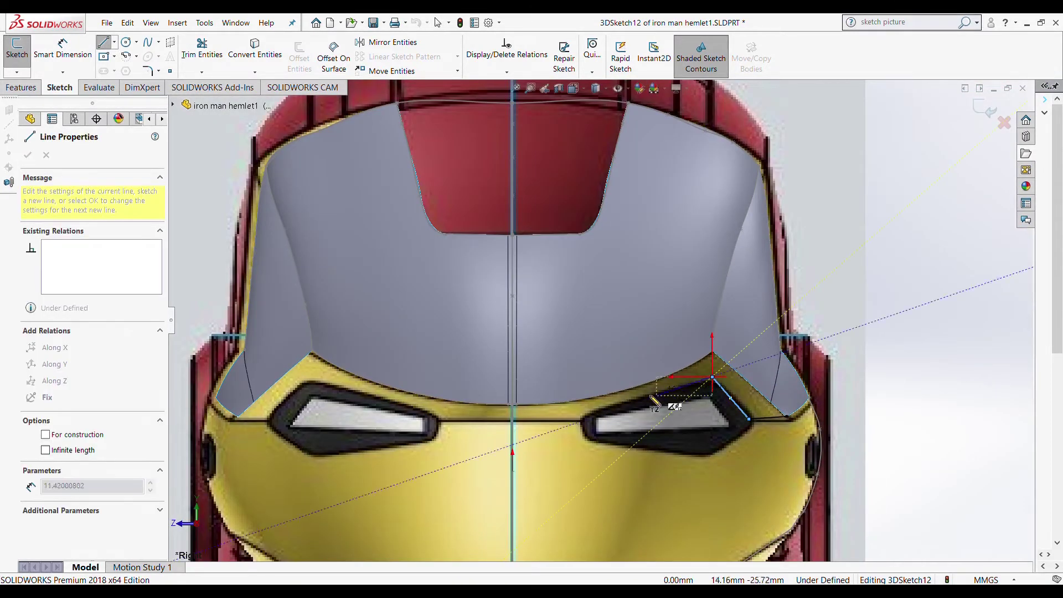
left_click(588, 424)
scroll(584, 415, "down", 2)
key("Escape")
- Inspect the line end points and the 29.13 mm line over the eye from behind and the side
mouse_move(584, 416)
middle_mouse_down()
mouse_move(518, 447)
mouse_move(501, 431)
middle_mouse_up()
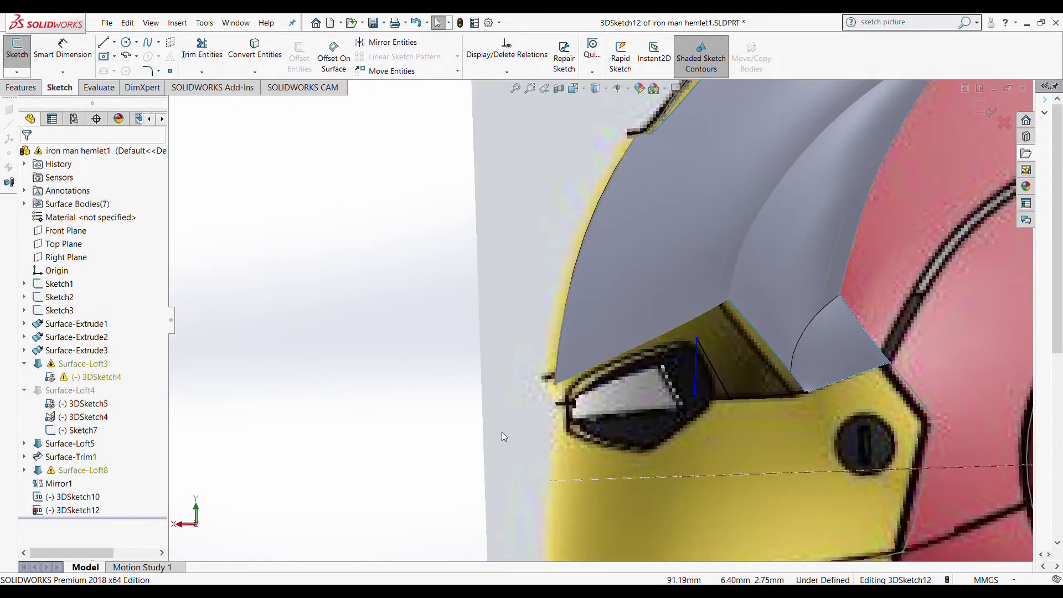
key("f")
key("ctrl+shift+z")
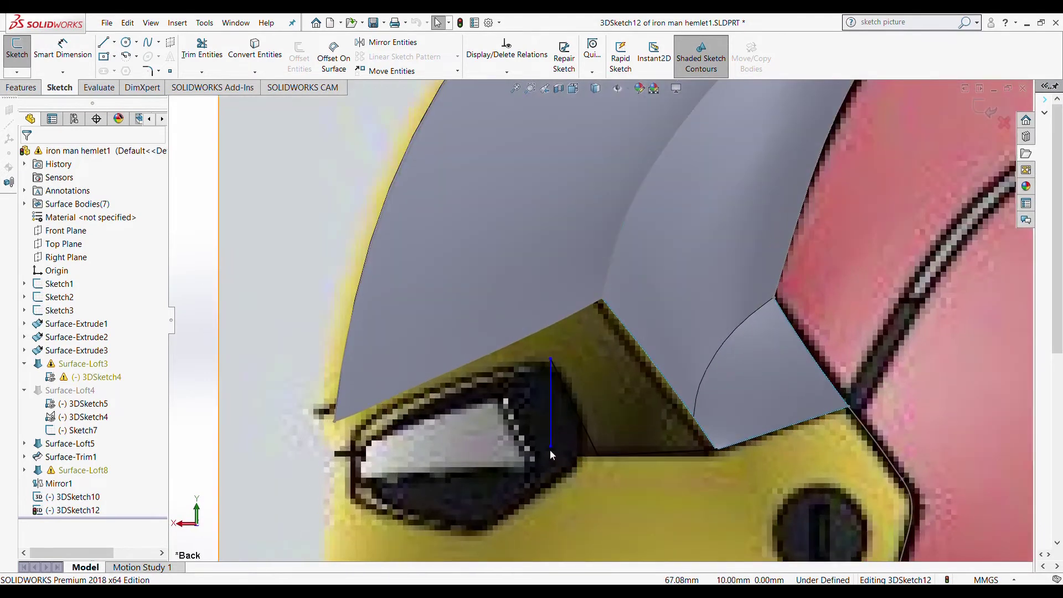
left_click(429, 453)
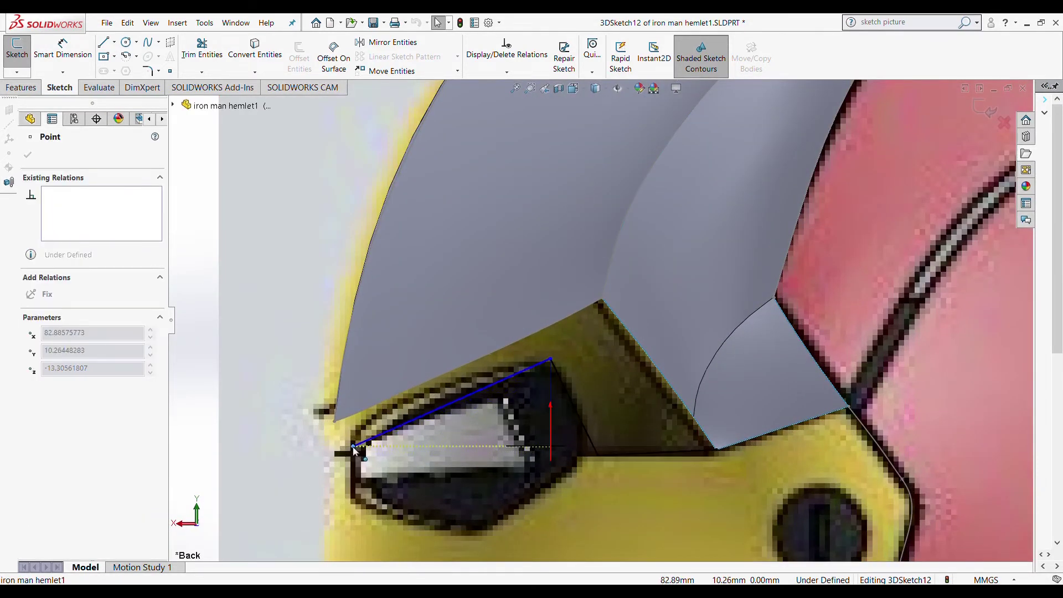
key("Escape")
key("ctrl+4")
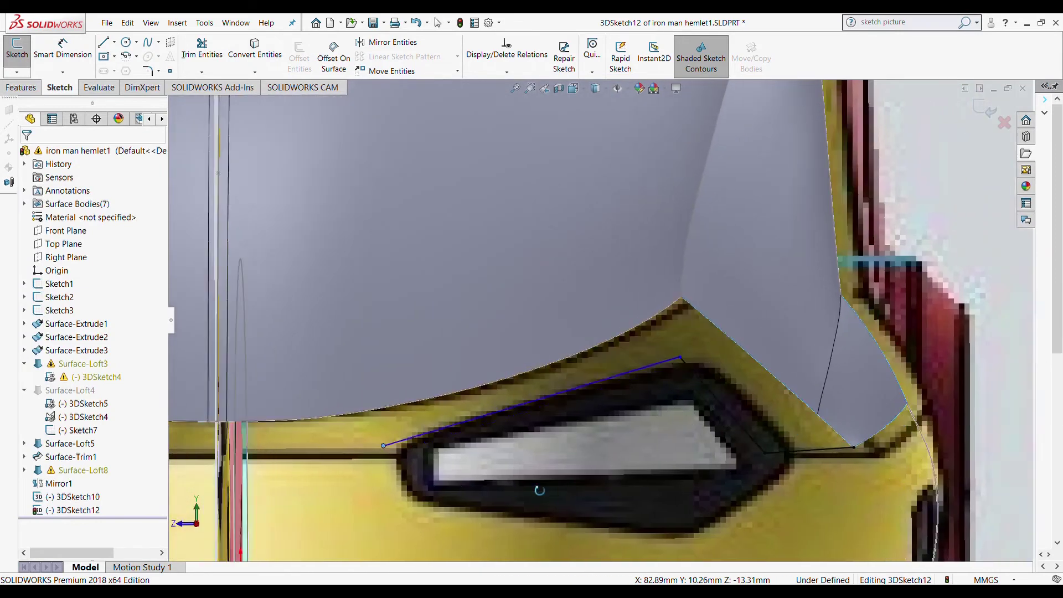
left_click(498, 248)
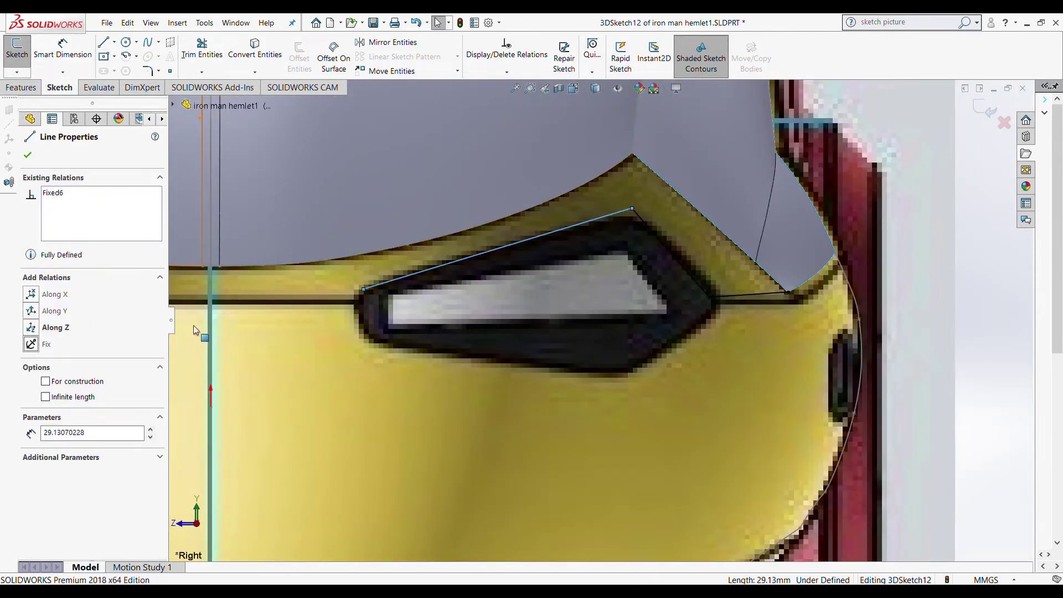
left_click(32, 155)
- Draw a short line from the long line's end to the eye's inner corner
key("l")
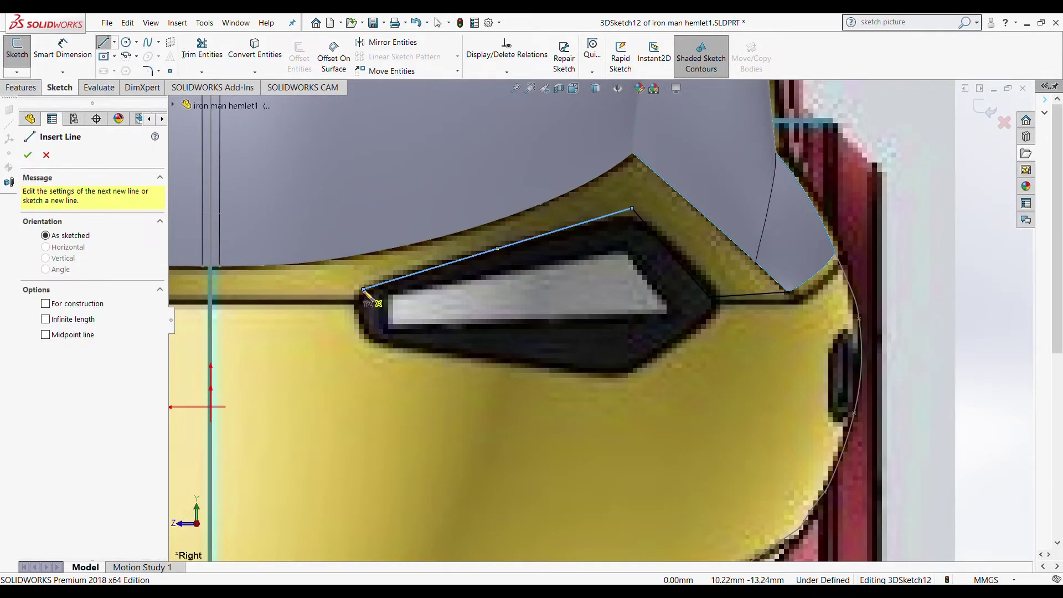
left_click(364, 290)
left_click(357, 303)
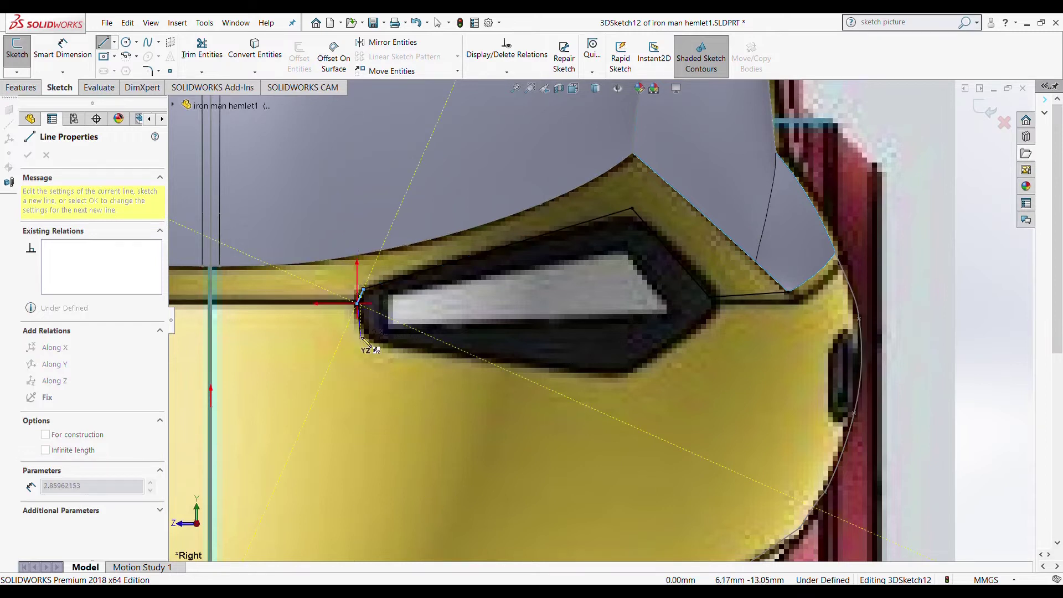
key("Escape")
- Move the sketch point so it sits exactly on the eye corner
scroll(421, 376, "up", 10)
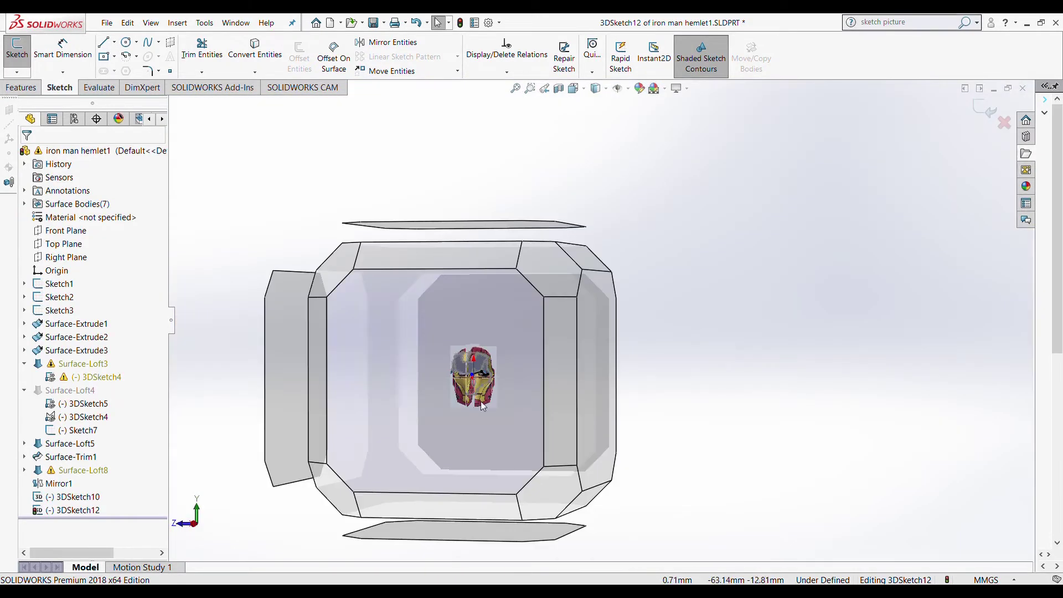
scroll(566, 386, "down", 10)
scroll(637, 327, "up", 10)
scroll(510, 282, "down", 10)
key("ctrl+2")
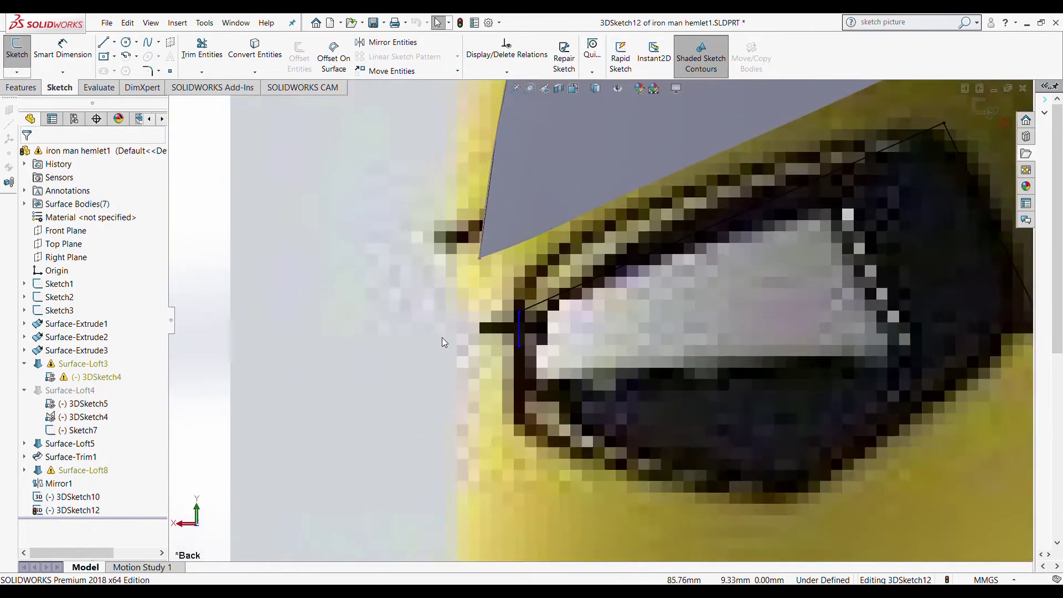
middle_click_drag(449, 342, 675, 336)
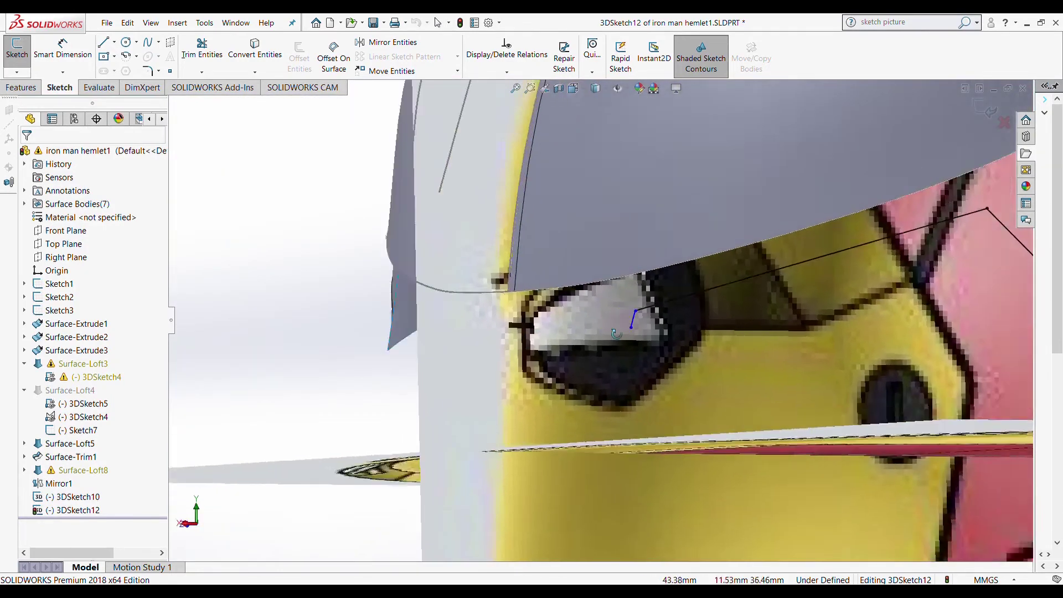
key("ctrl+2")
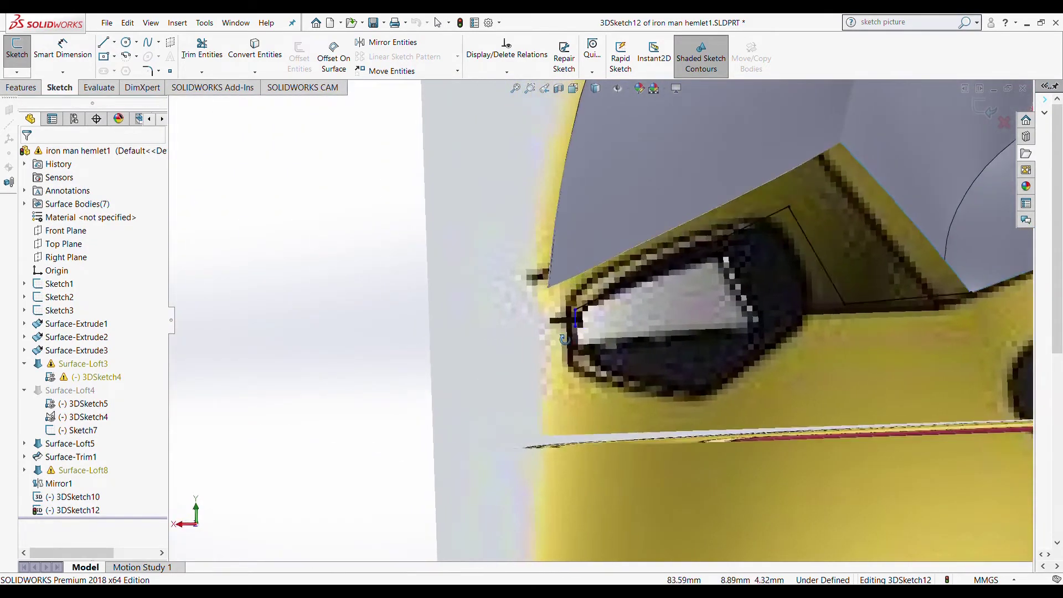
scroll(715, 297, "down", 5)
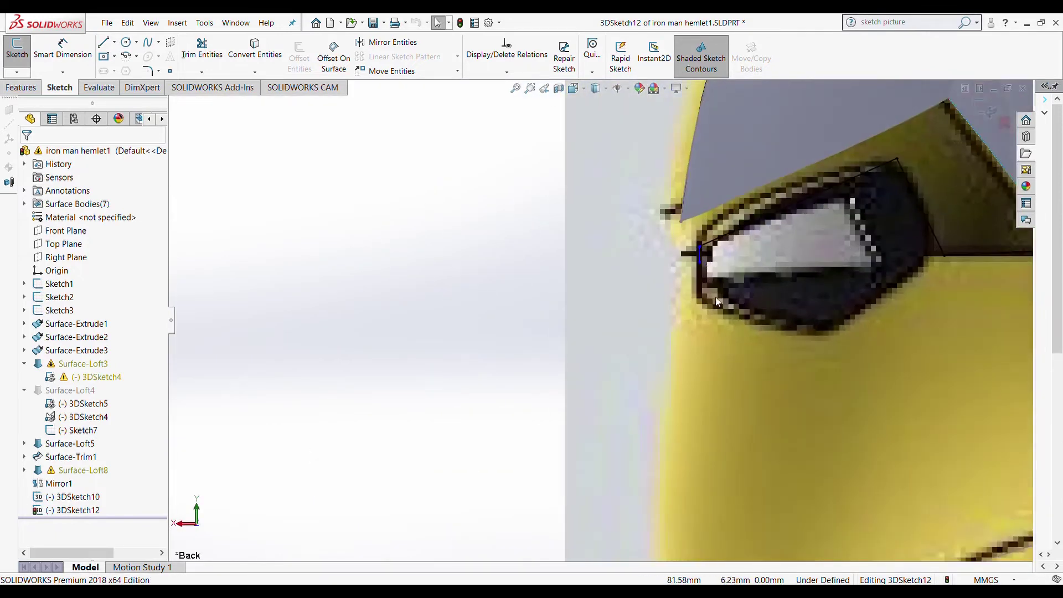
scroll(692, 253, "down", 2)
left_click(693, 253)
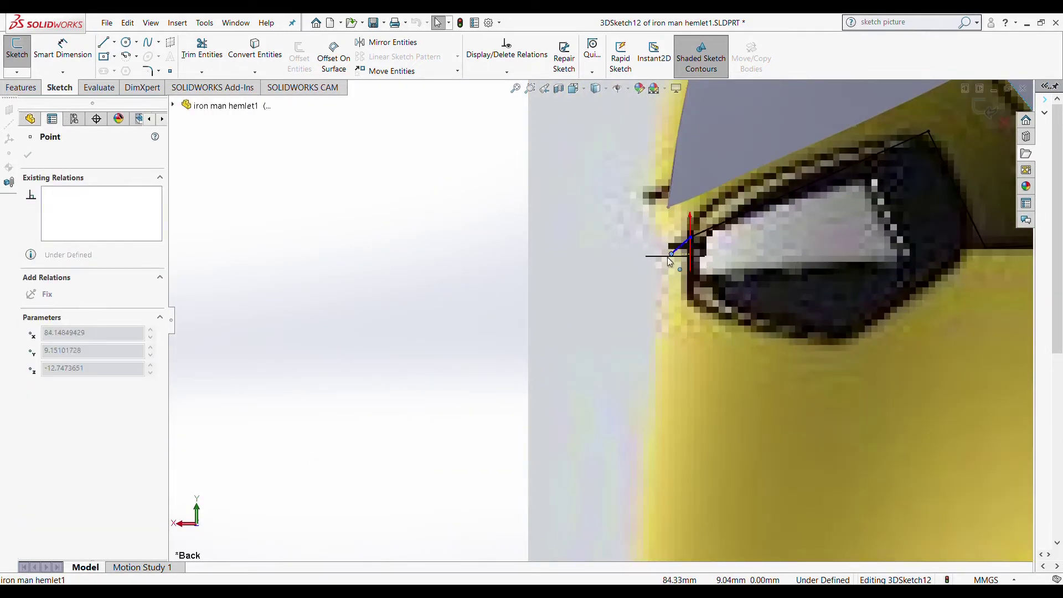
left_click_drag(682, 249, 685, 247)
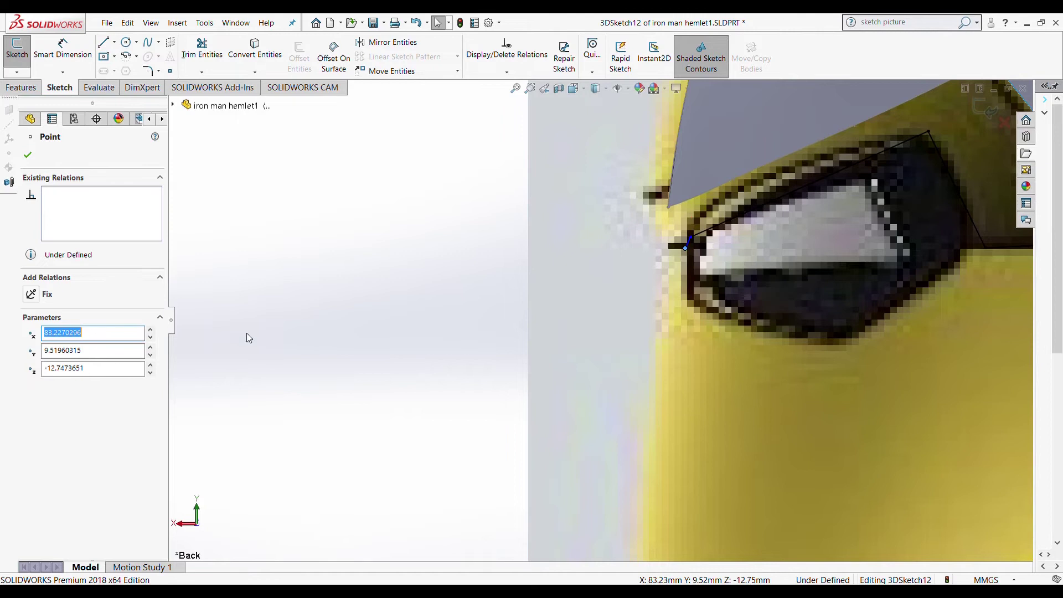
left_click(28, 155)
- Draw the roughly 12.62 mm eye-edge line toward the helmet's centre seam
middle_click_drag(411, 350, 513, 353)
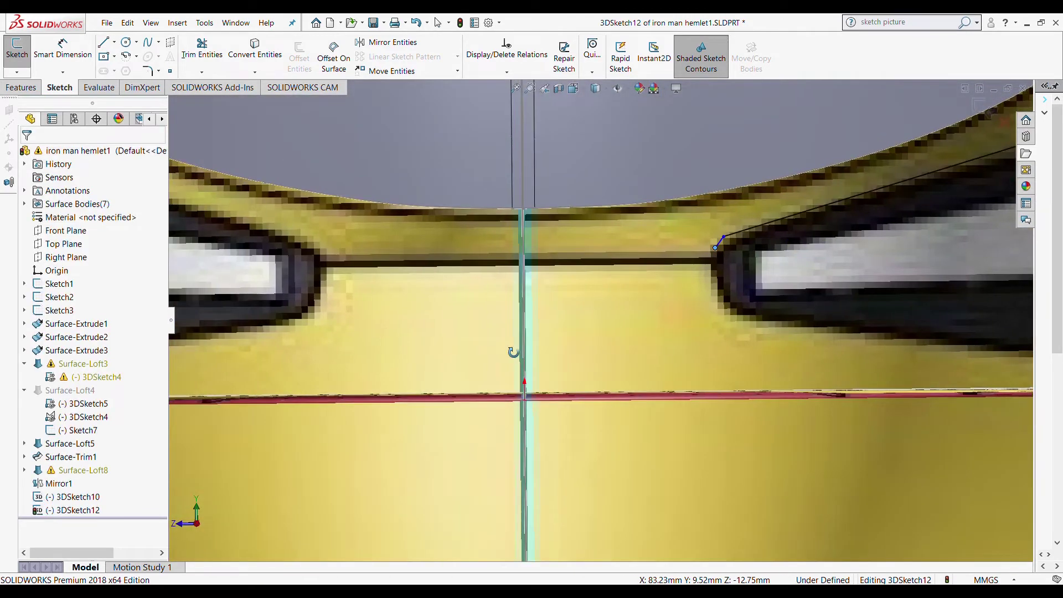
scroll(643, 244, "down", 2)
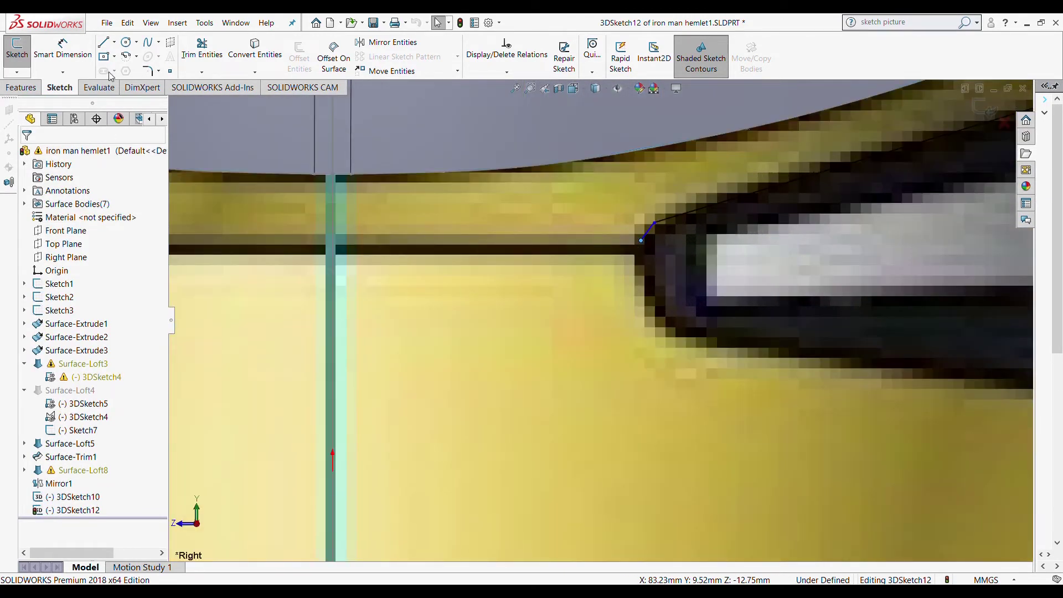
left_click(103, 42)
left_click(641, 240)
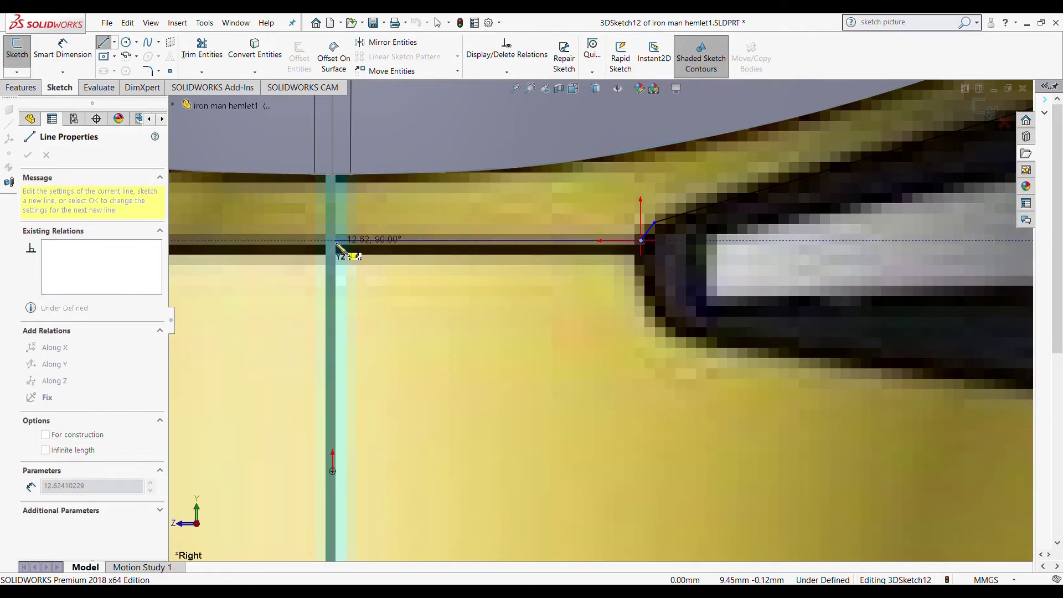
key("Escape")
scroll(504, 377, "up", 3)
- Orbit around the helmet and select the traced eye-edge line to check it
scroll(482, 386, "up", 3)
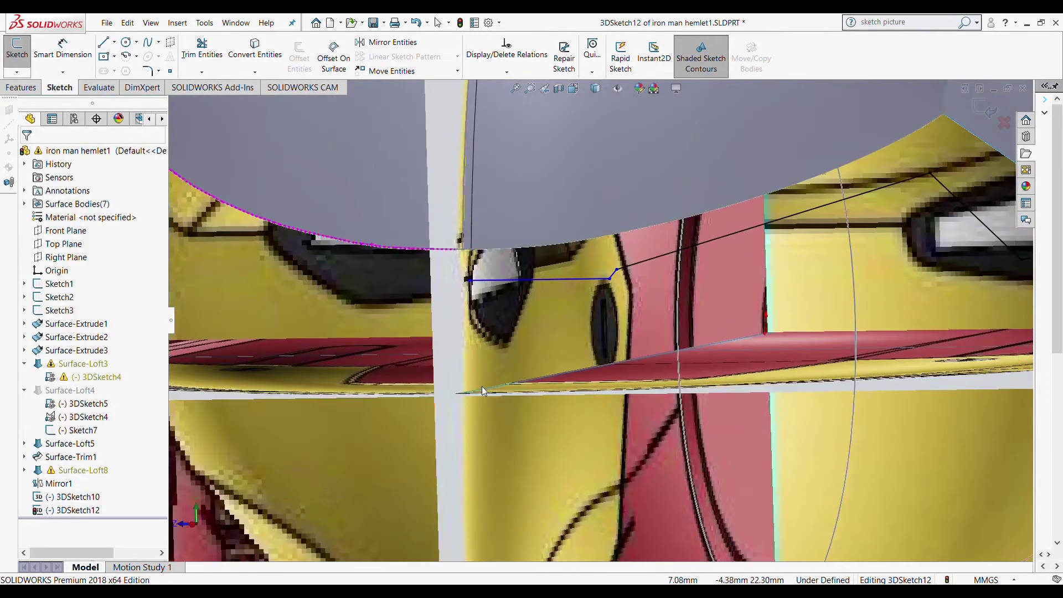
scroll(547, 401, "up", 3)
mouse_move(547, 401)
middle_mouse_down()
mouse_move(503, 382)
mouse_move(574, 354)
middle_mouse_up()
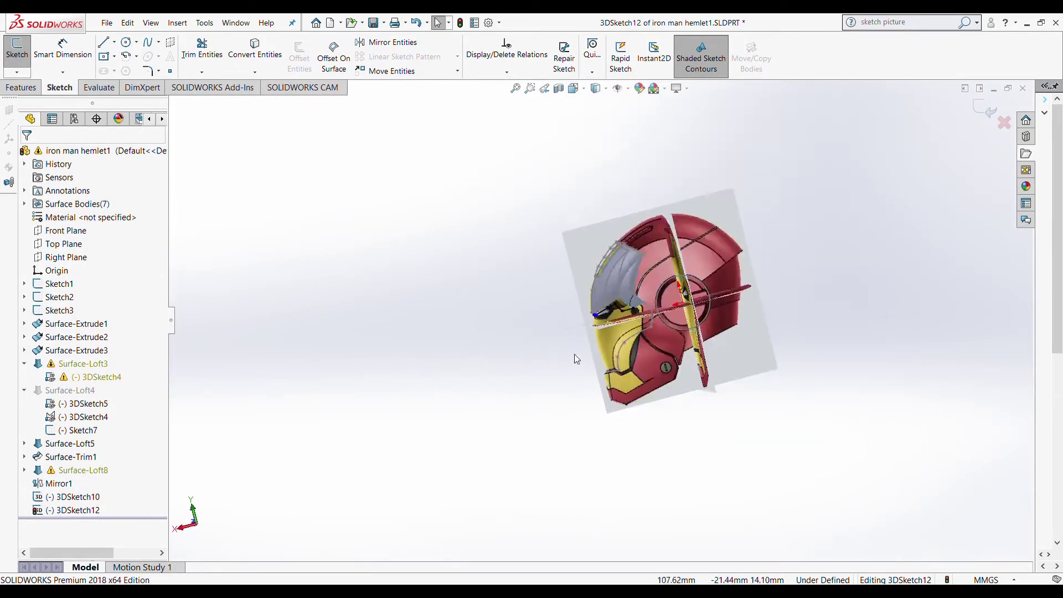
scroll(619, 278, "down", 5)
mouse_move(619, 278)
middle_mouse_down()
mouse_move(639, 304)
mouse_move(607, 243)
middle_mouse_up()
left_click(607, 242)
key("Escape")
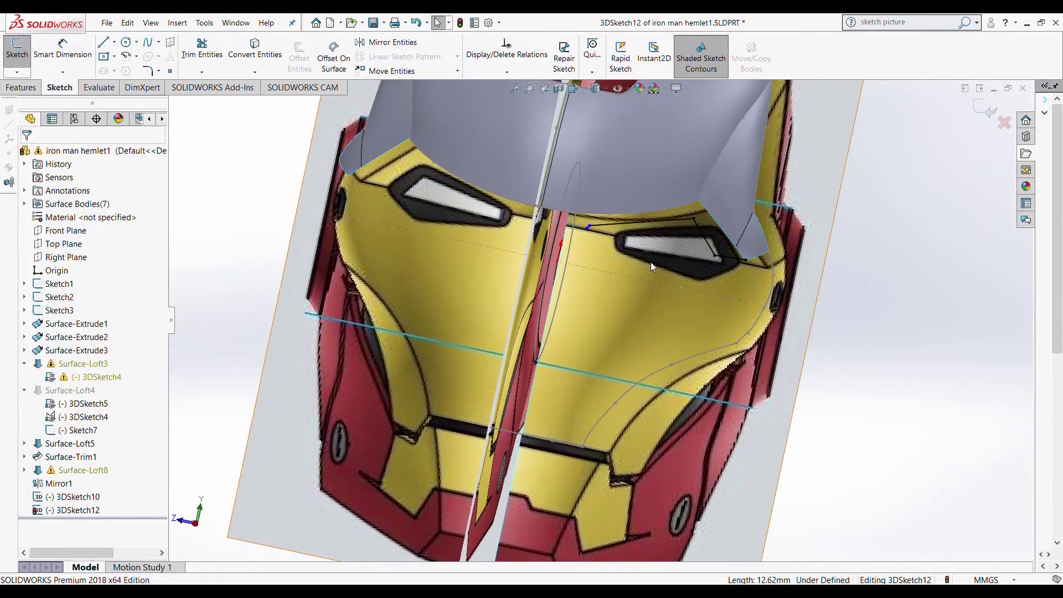
- In Right view, draw a three-point spline from the eye corner and pull its end toward the centreline
scroll(500, 384, "up", 10)
key("ctrl+4")
scroll(598, 304, "down", 5)
left_click(148, 42)
left_click(631, 336)
left_click(591, 340)
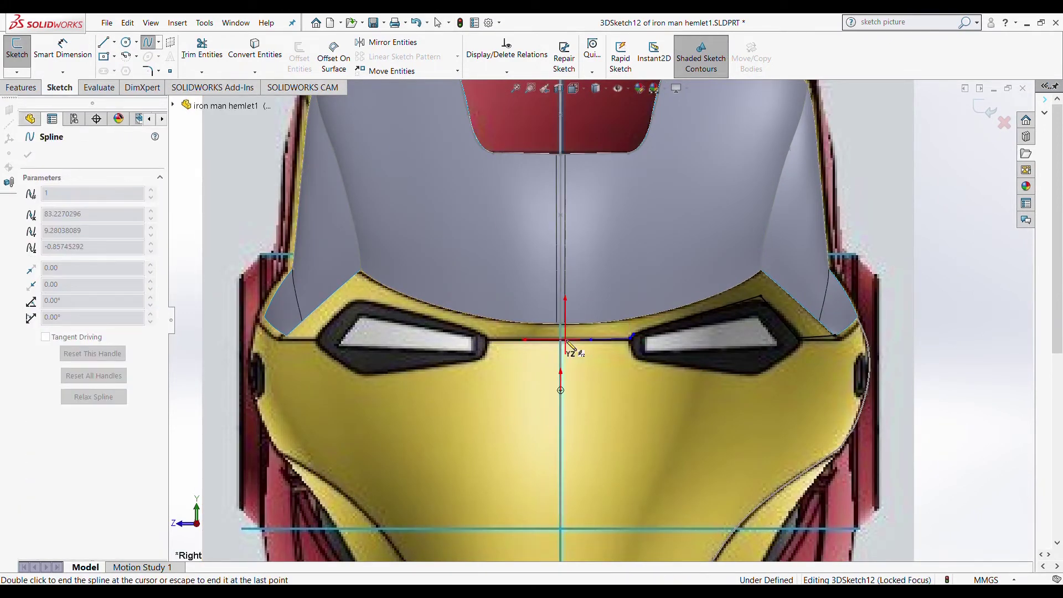
double_click(562, 340)
middle_click_drag(602, 332, 615, 485)
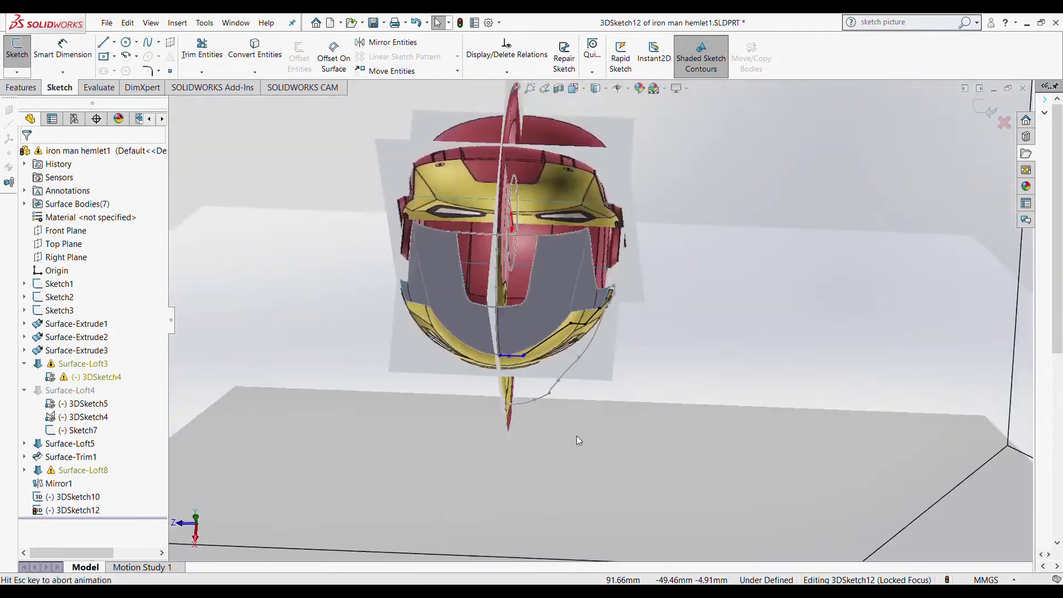
middle_click_drag(577, 437, 560, 391)
scroll(560, 255, "up", 5)
left_click_drag(556, 249, 520, 268)
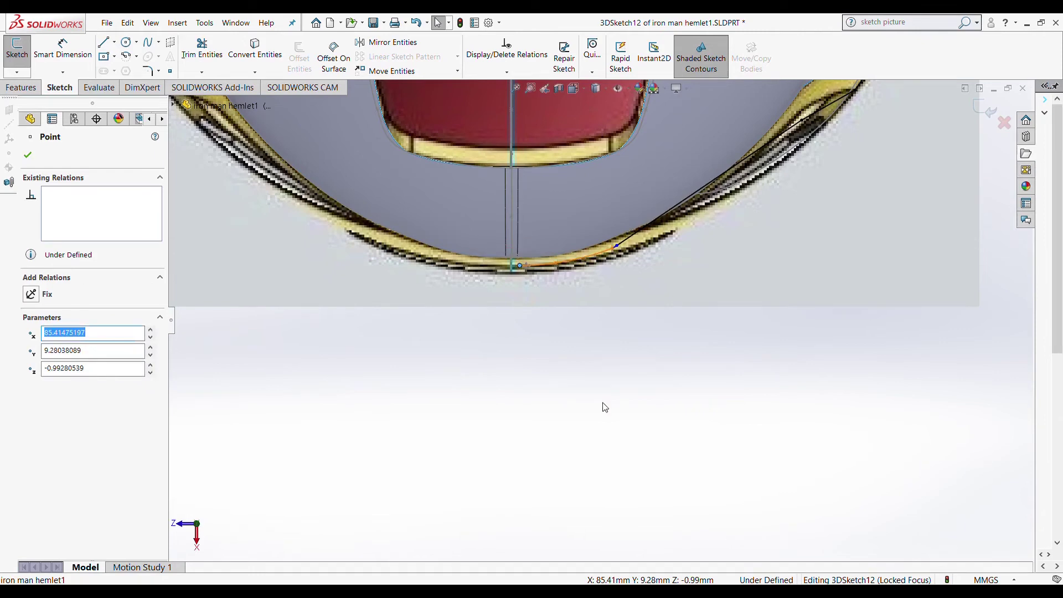
- Move the spline's end point upward and reorient the view onto the eye area
key("ctrl+8")
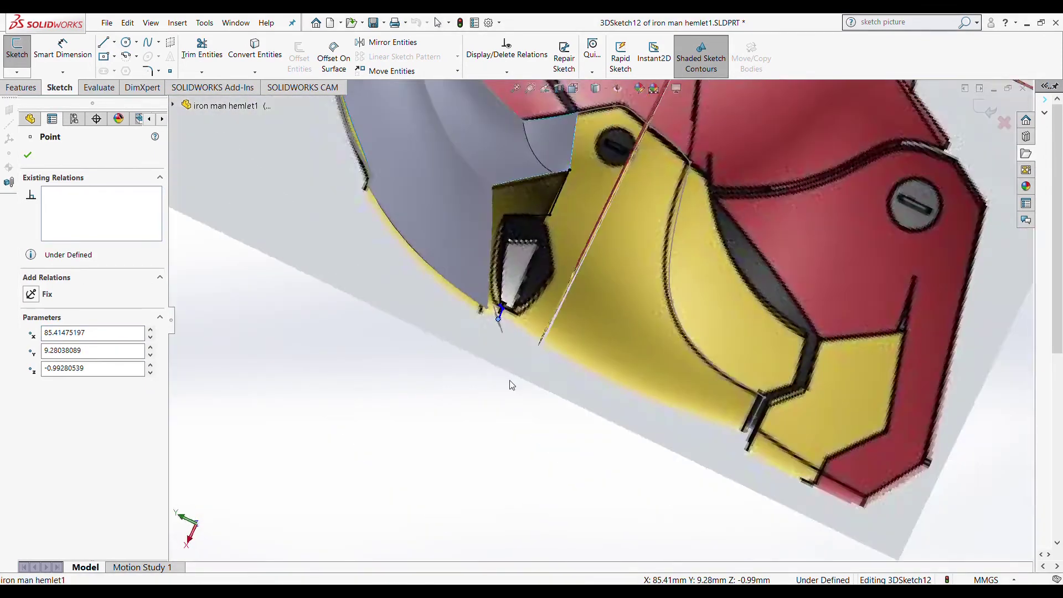
scroll(571, 245, "up", 5)
scroll(572, 361, "up", 4)
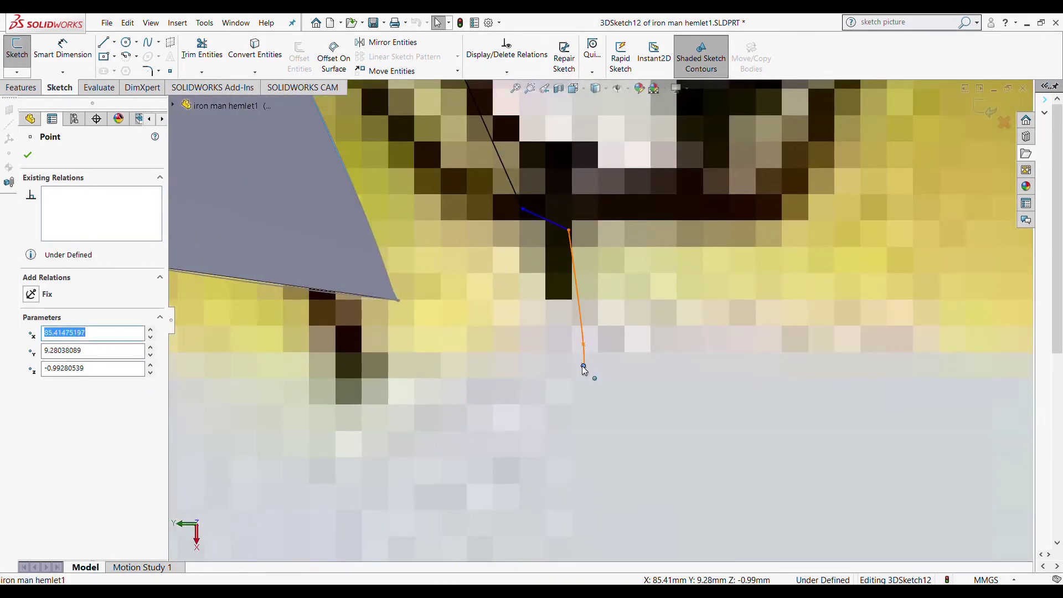
left_click_drag(583, 367, 582, 348)
middle_click_drag(582, 354, 634, 210)
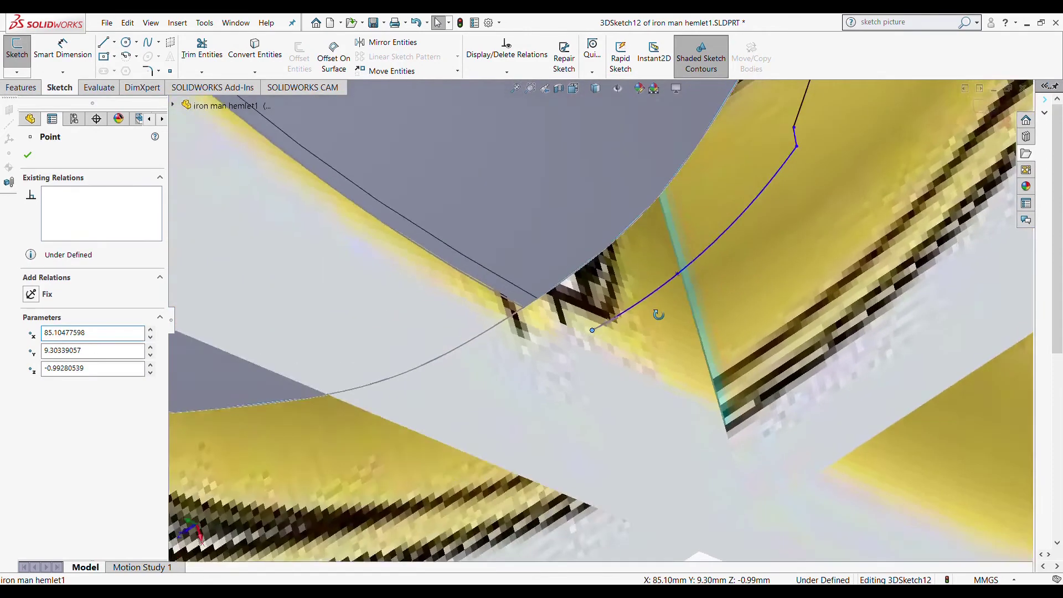
key("ctrl+2")
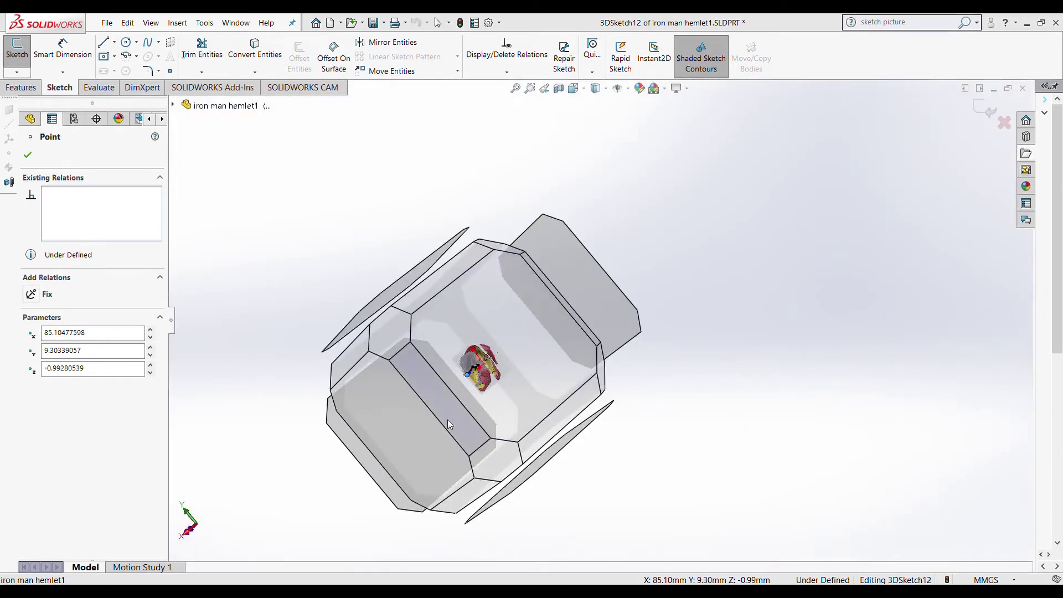
scroll(674, 345, "up", 5)
middle_click_drag(674, 346, 753, 404)
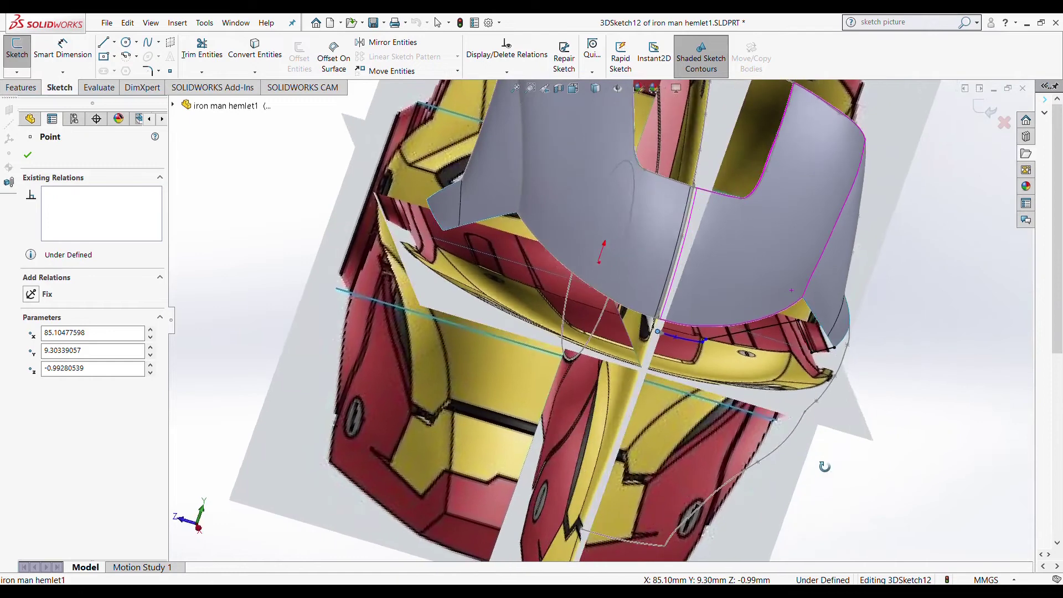
scroll(667, 364, "up", 5)
scroll(666, 364, "up", 3)
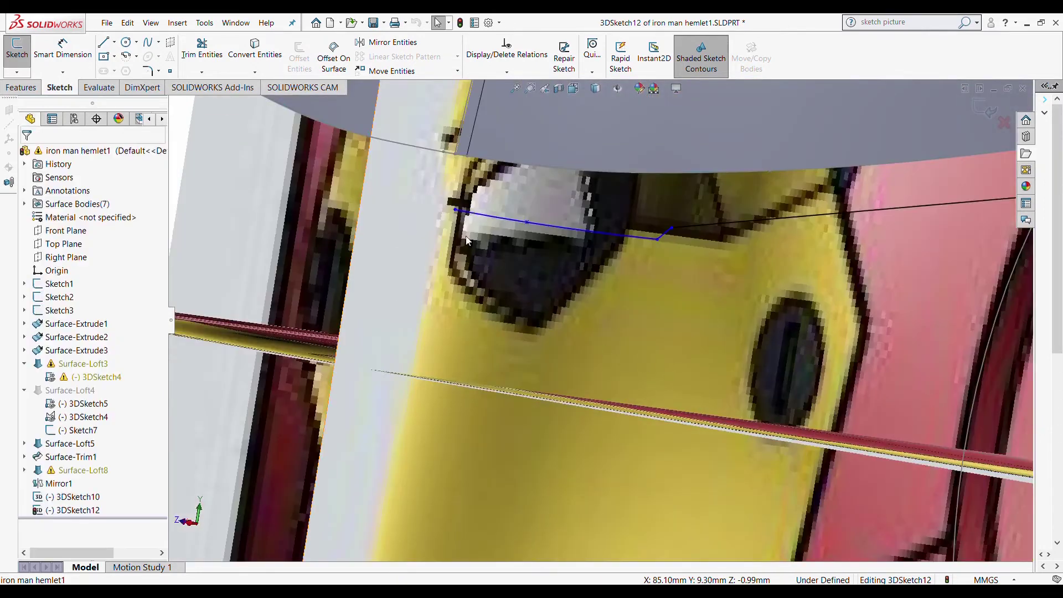
- Add an On Plane relation between the spline end point and the Front Plane
left_click(173, 104)
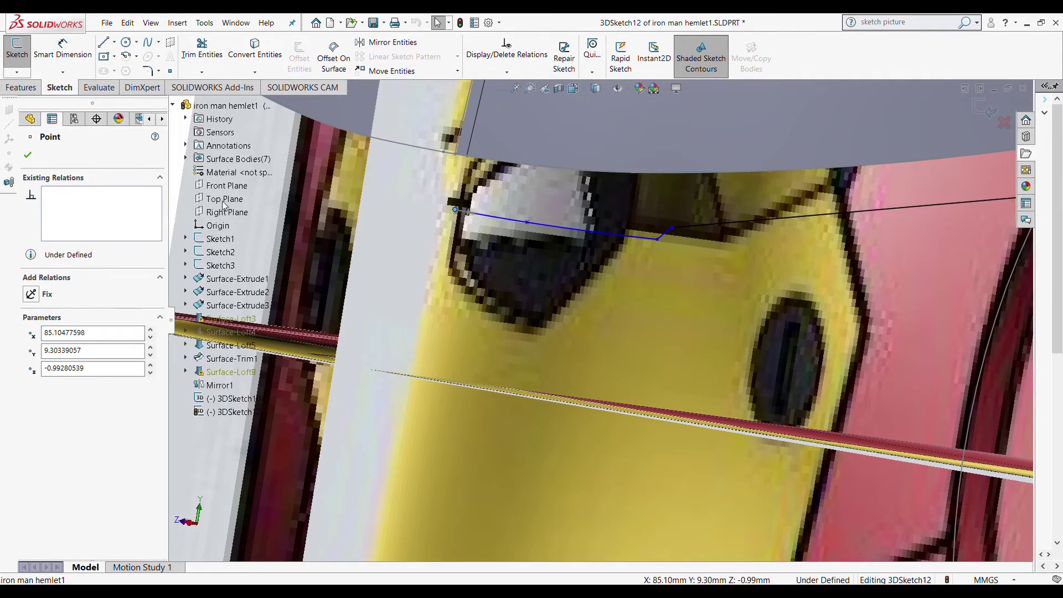
left_click(226, 186, "ctrl")
left_click(33, 356)
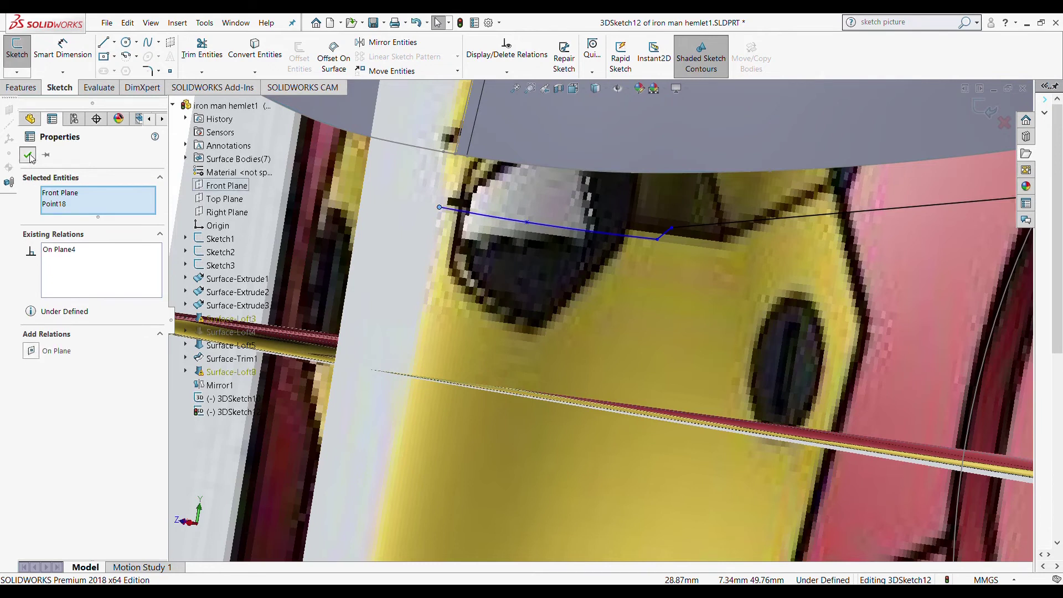
key("Escape")
scroll(449, 324, "down", 3)
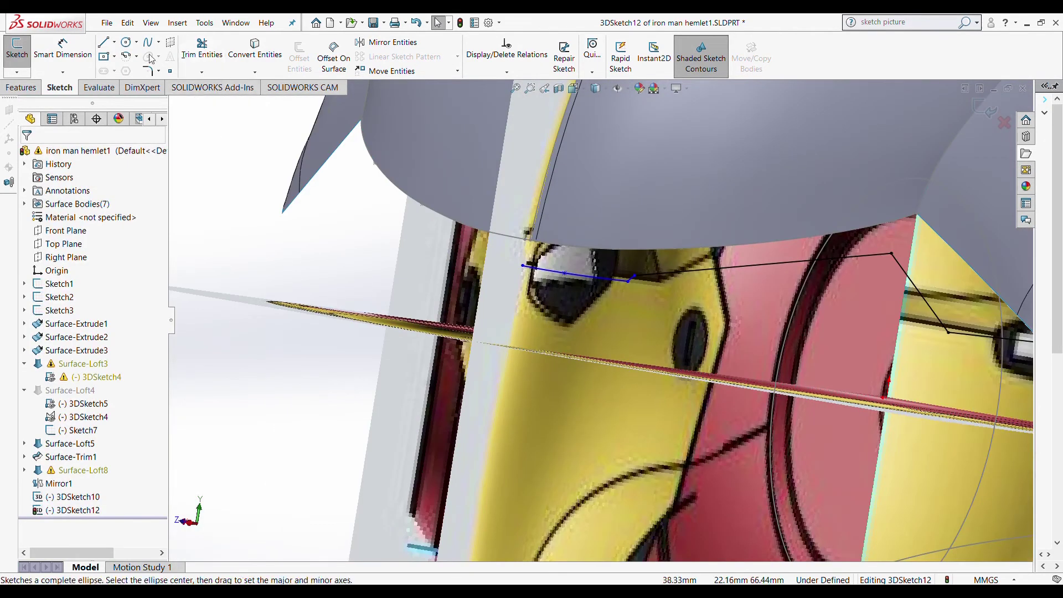
- Start a 3D line at the blue line's end, then fit the helmet in Right view
left_click(103, 42)
left_click(523, 266)
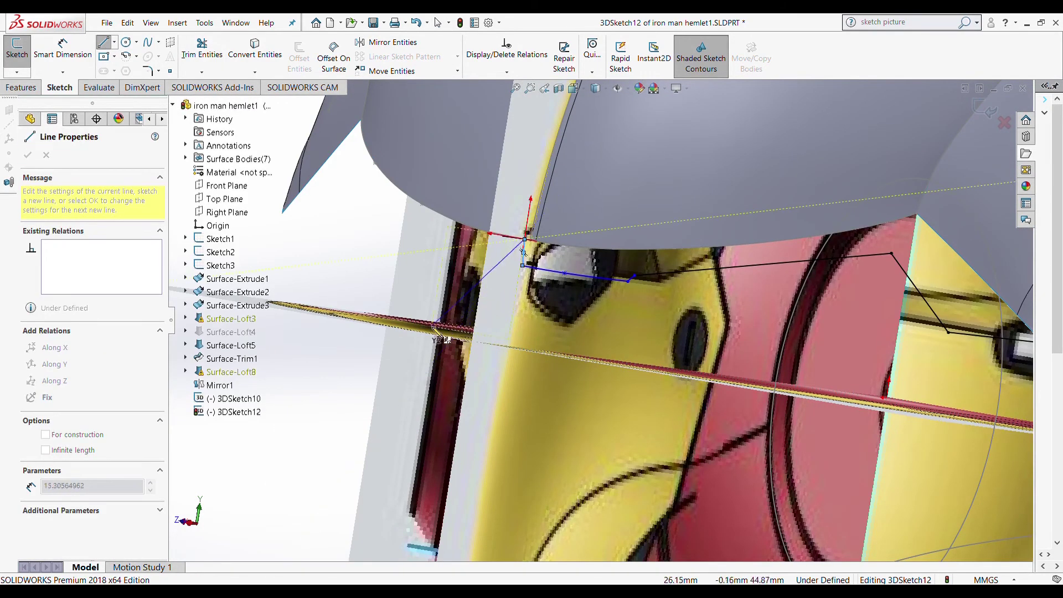
key("Escape")
scroll(621, 323, "down", 3)
key("f")
middle_click_drag(720, 407, 616, 424)
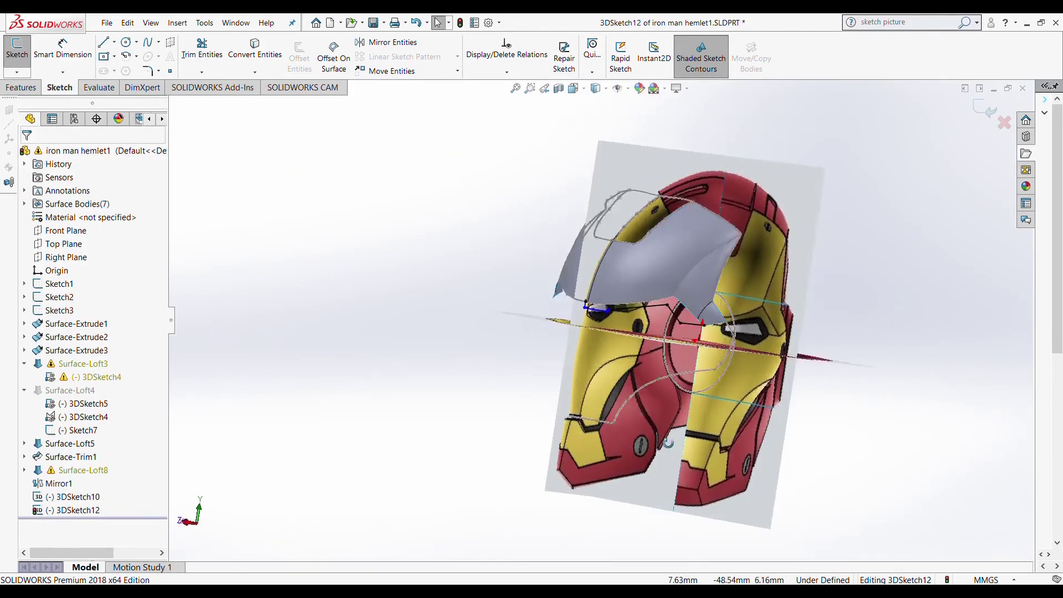
key("ctrl+4")
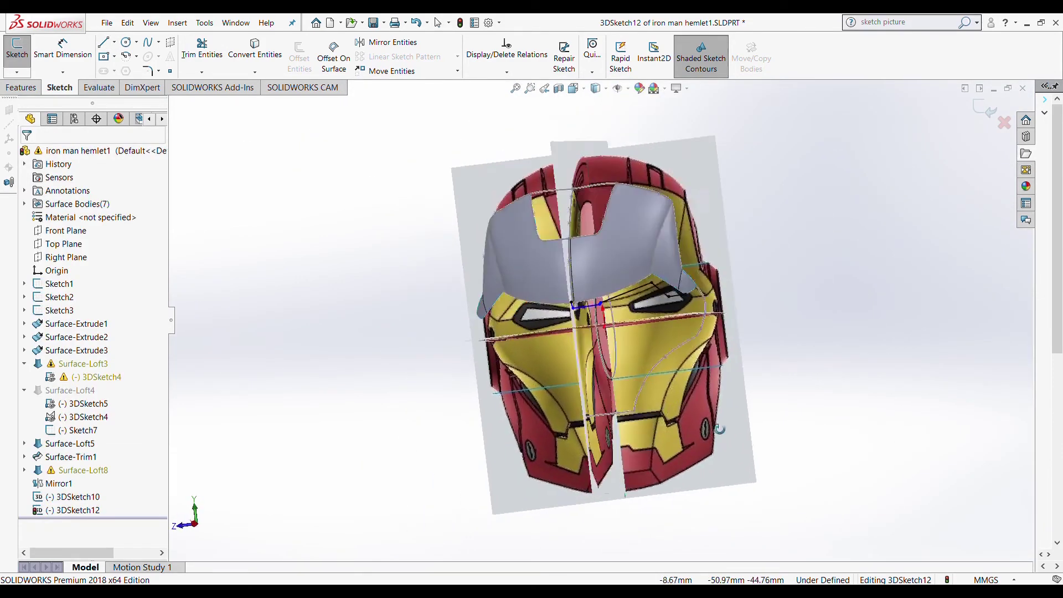
scroll(600, 377, "down", 8)
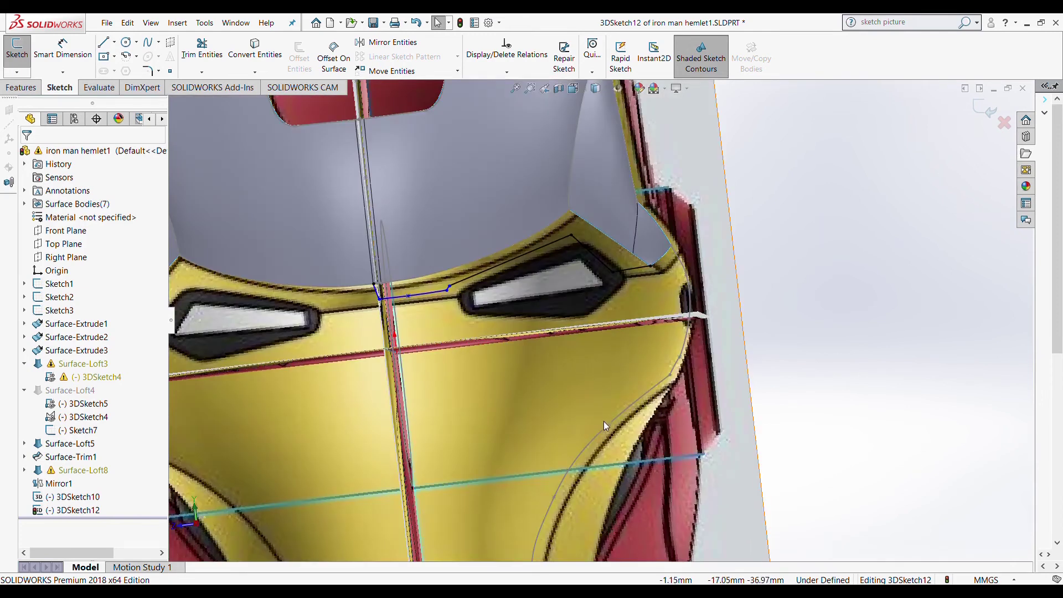
key("f")
key("ctrl+4")
scroll(580, 332, "down", 5)
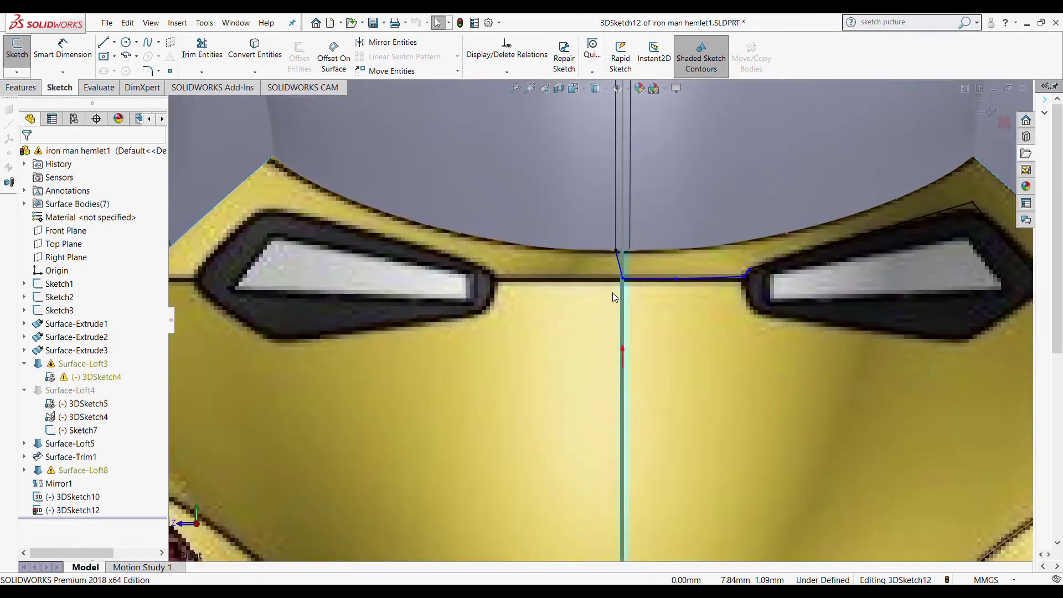
scroll(612, 292, "down", 3)
- Drag the eye line's end point onto the vertical centreline to make it coincident
left_click(618, 212)
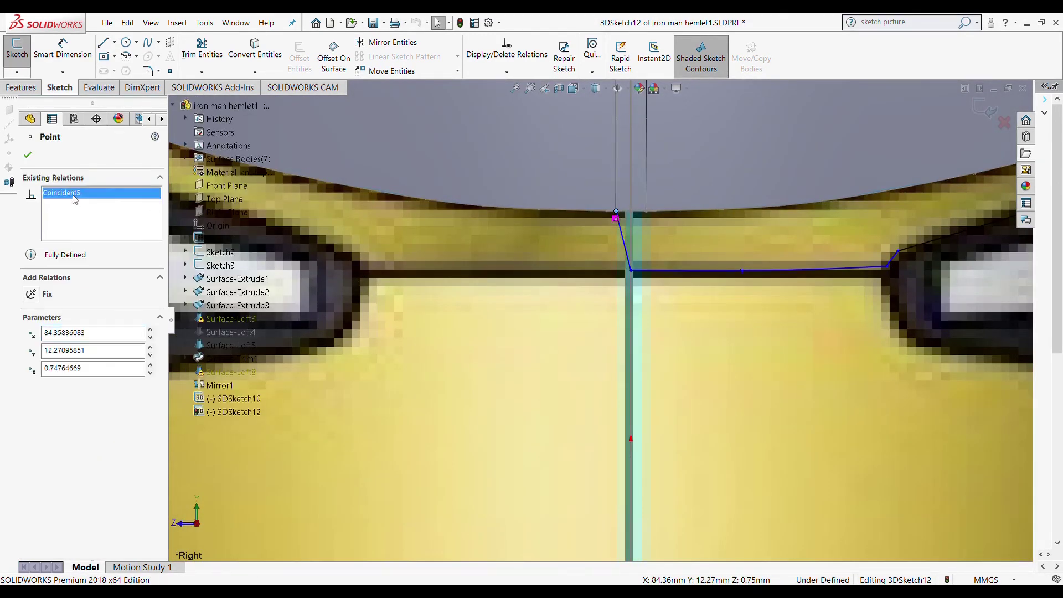
left_click_drag(617, 211, 628, 211)
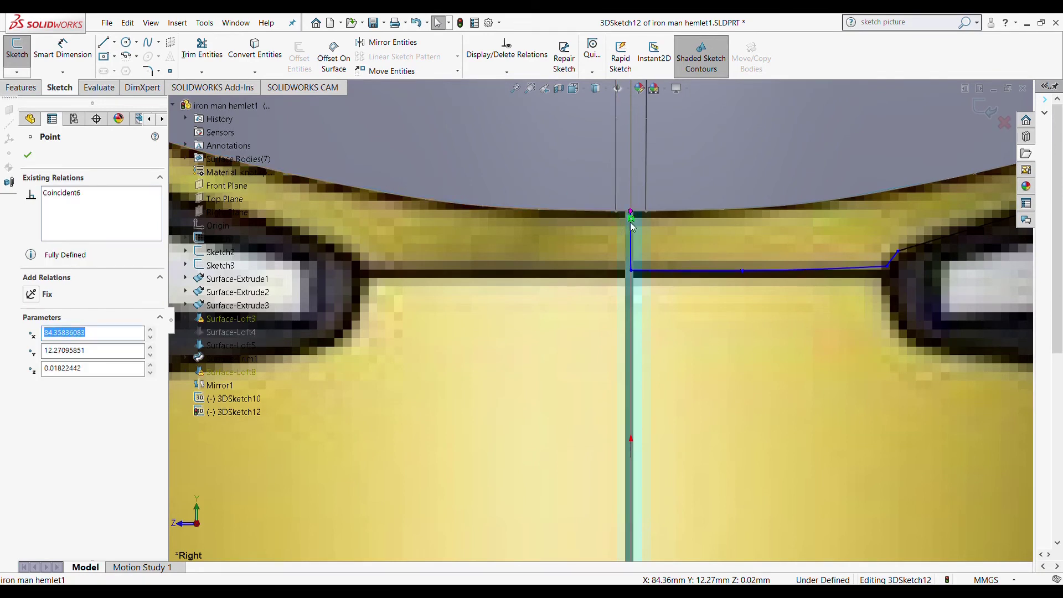
key("Escape")
middle_click_drag(551, 390, 543, 388)
scroll(554, 410, "up", 3)
scroll(740, 331, "up", 2)
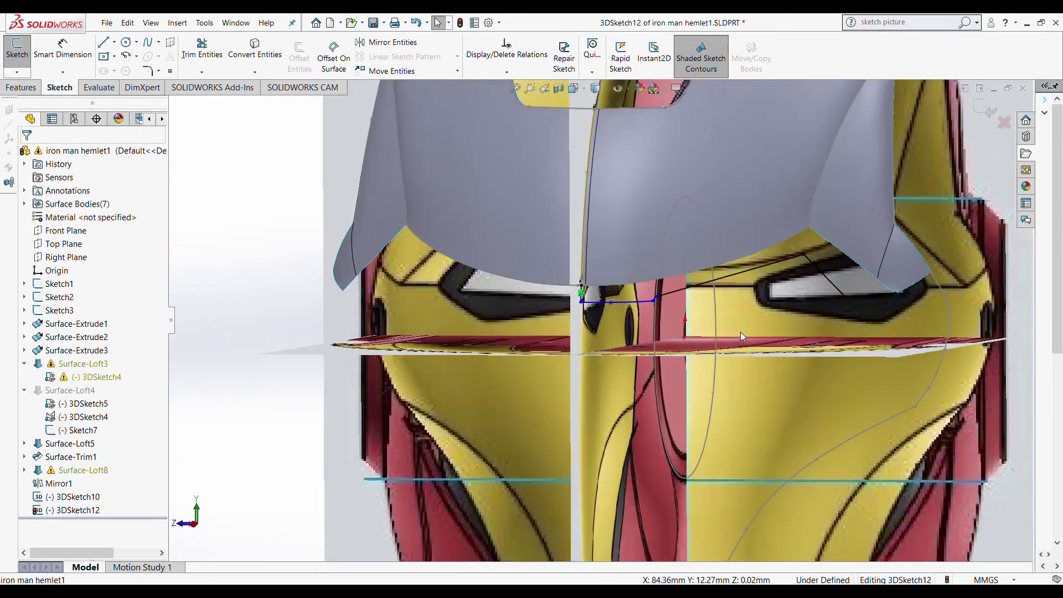
scroll(734, 321, "down", 1)
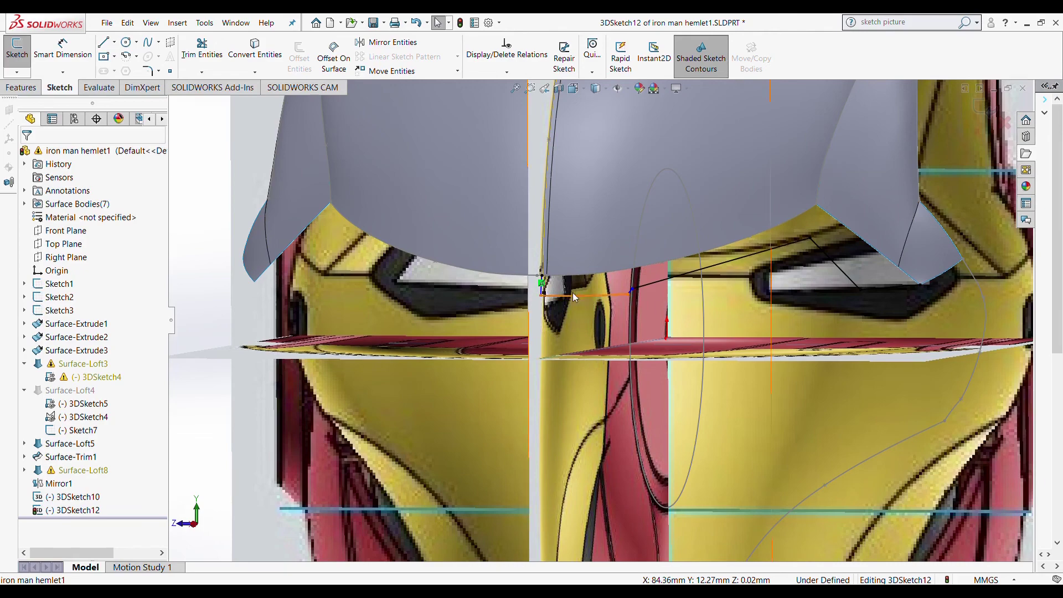
scroll(573, 292, "down", 2)
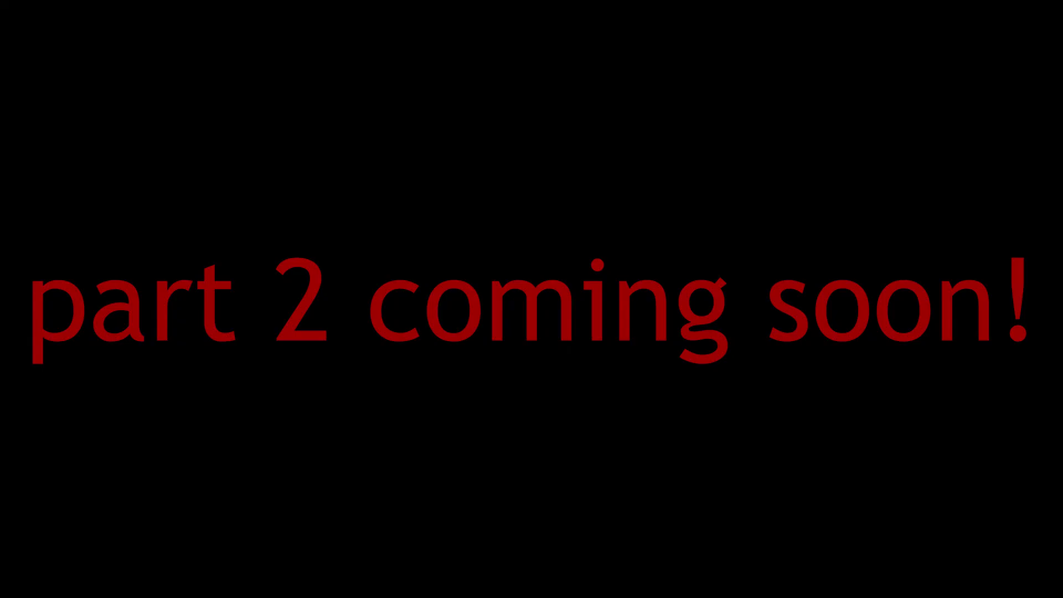